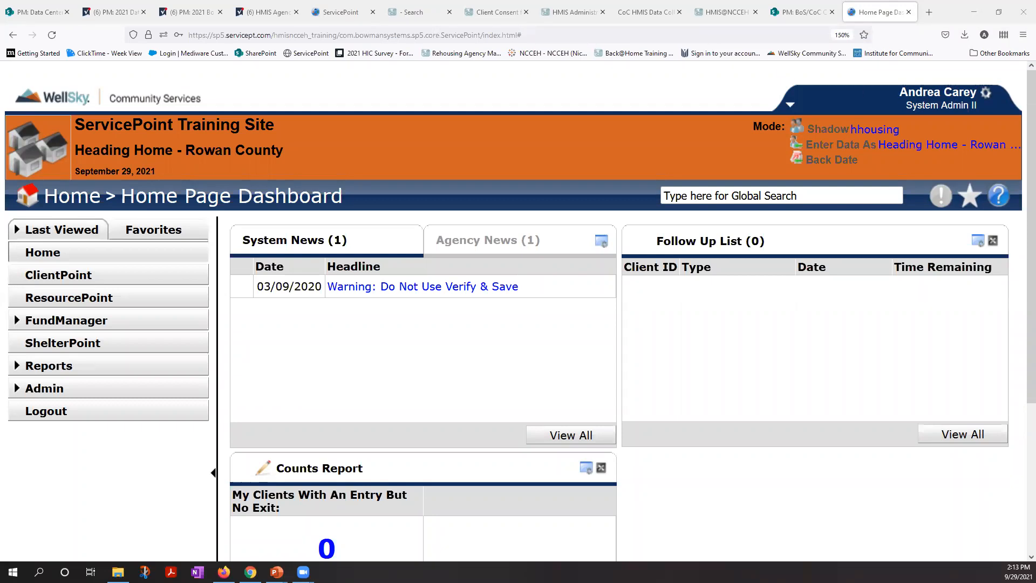
Step: Open the client's profile in ClientPoint by entering the client ID, using the current system date
{"action": "left_click", "coordinate": [128, 286]}
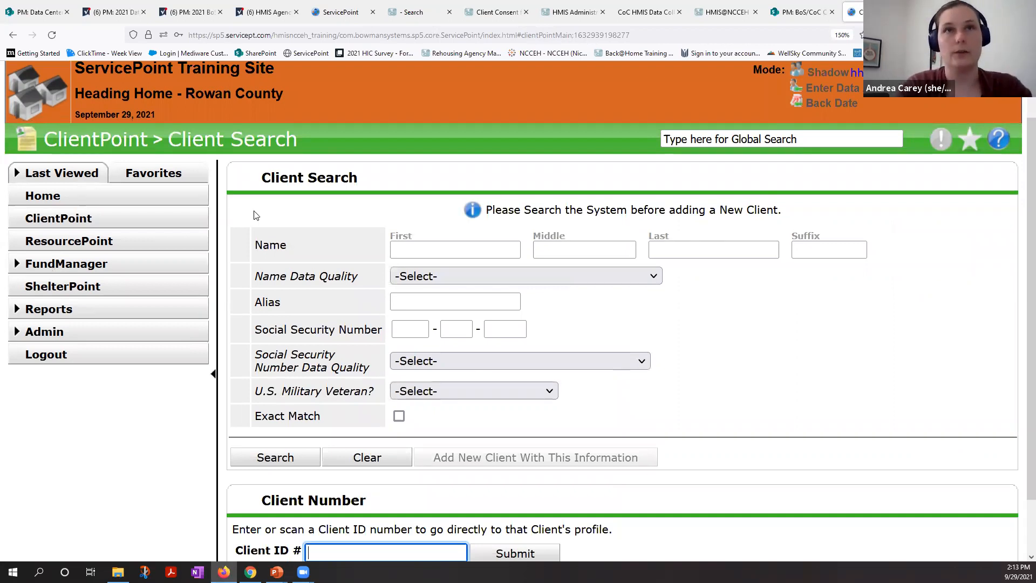
{"action": "type", "text": "13"}
{"action": "key", "text": "Return"}
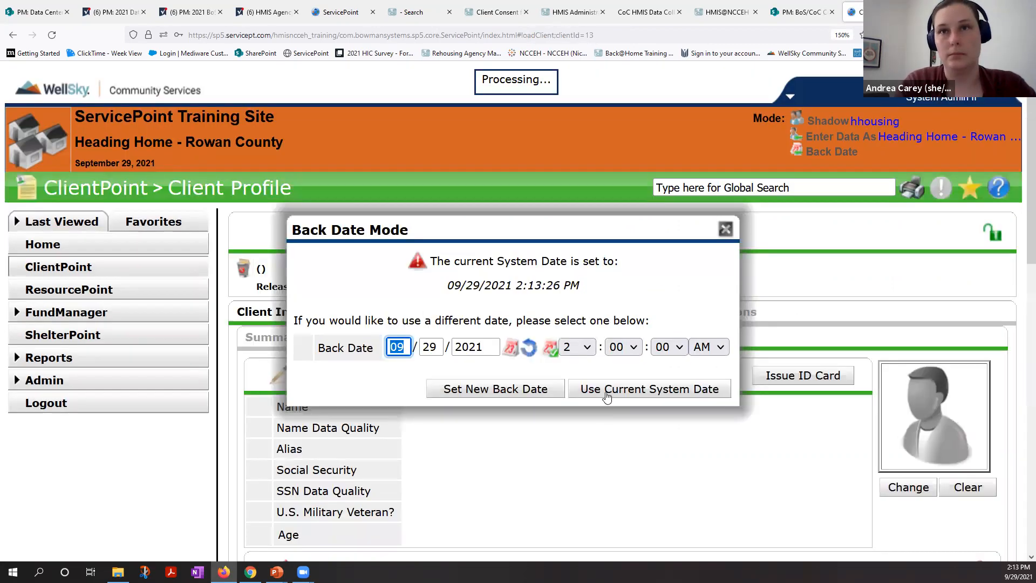
{"action": "left_click", "coordinate": [606, 393]}
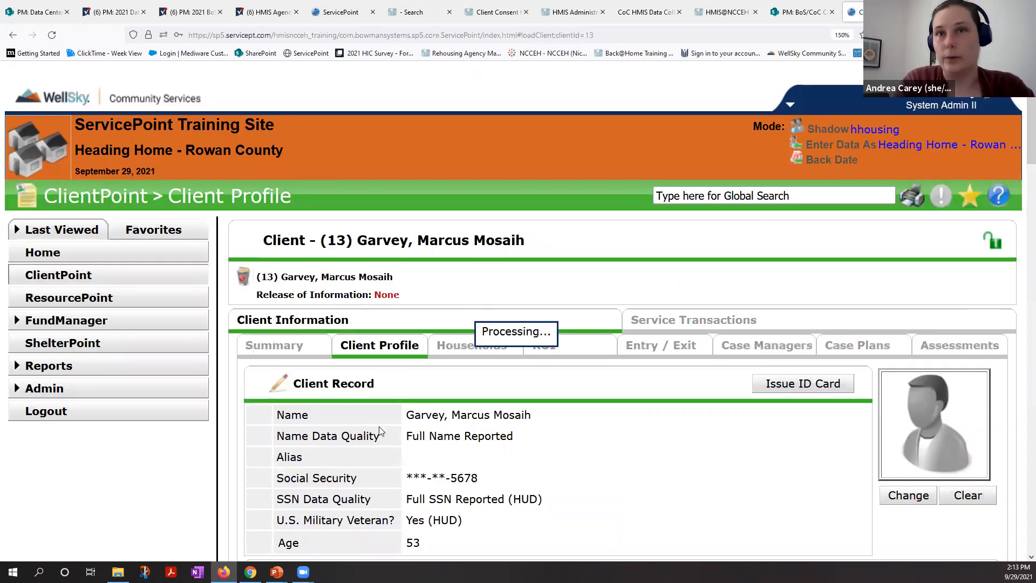
Step: Upload Privacy Options 1 pager.pdf as a new file attachment on the client's profile, without a description
{"action": "scroll", "coordinate": [379, 427], "scroll_direction": "down", "scroll_amount": 15}
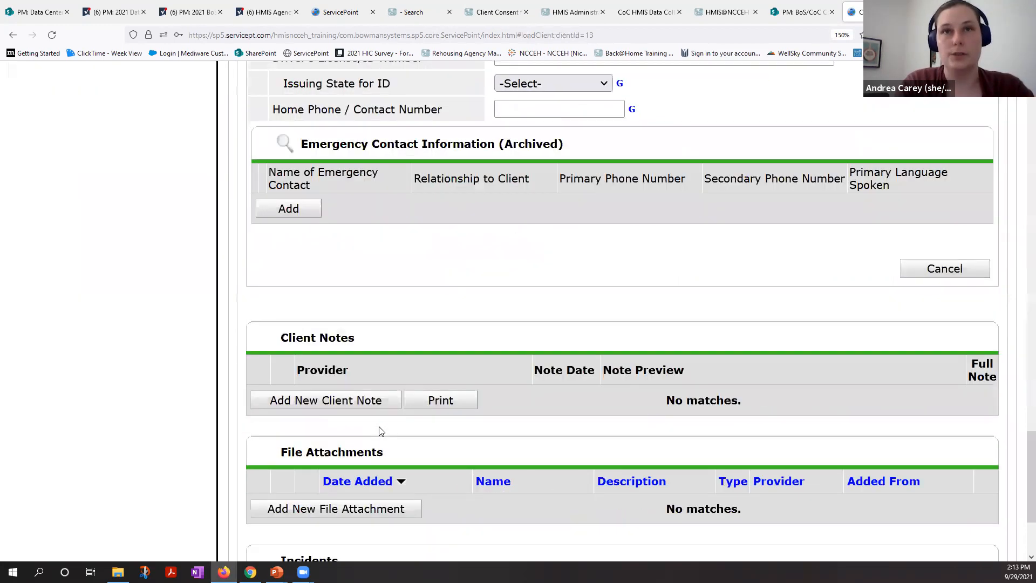
{"action": "scroll", "coordinate": [378, 430], "scroll_direction": "down", "scroll_amount": 3}
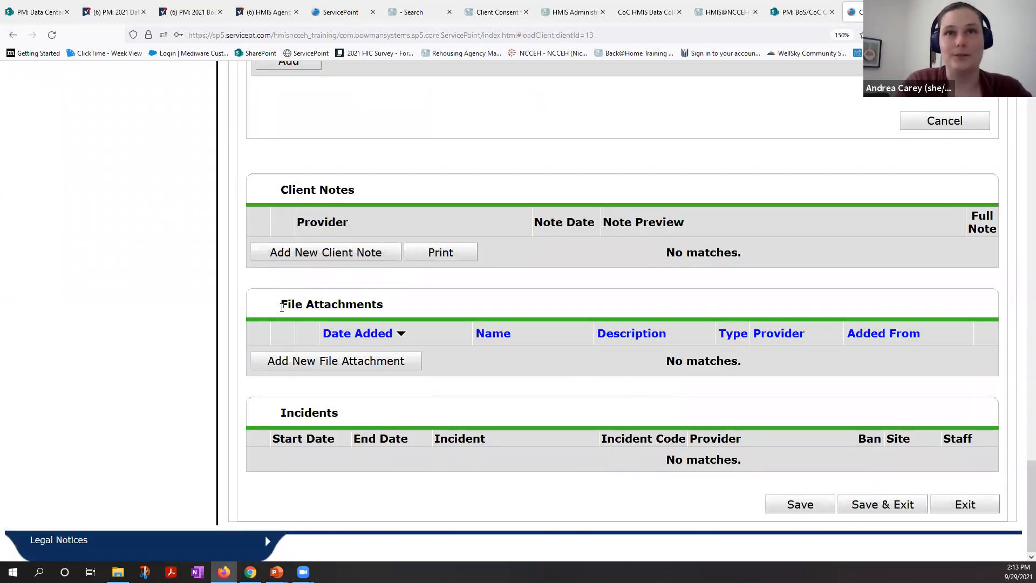
{"action": "triple_click", "coordinate": [383, 310]}
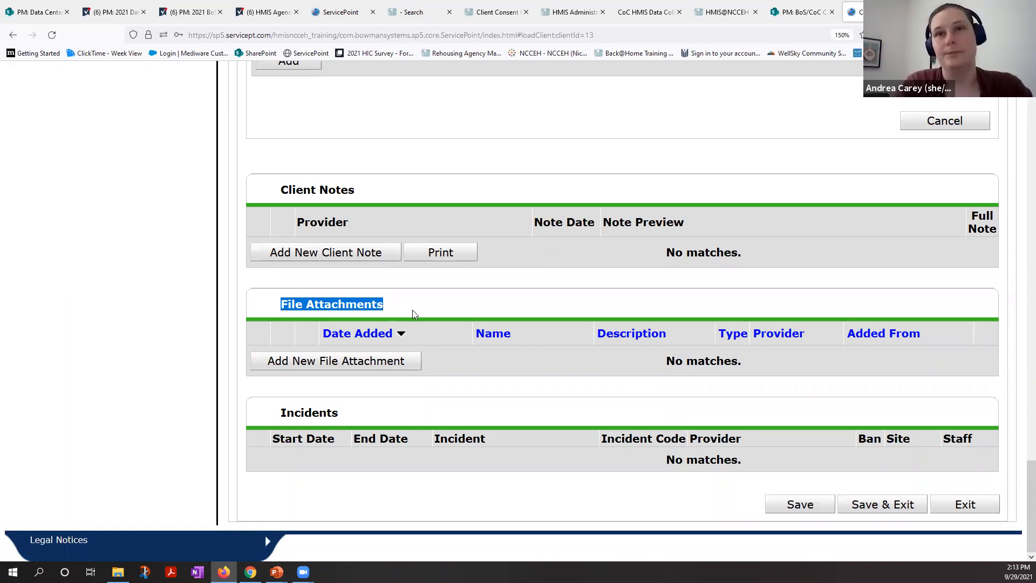
{"action": "left_click", "coordinate": [360, 363]}
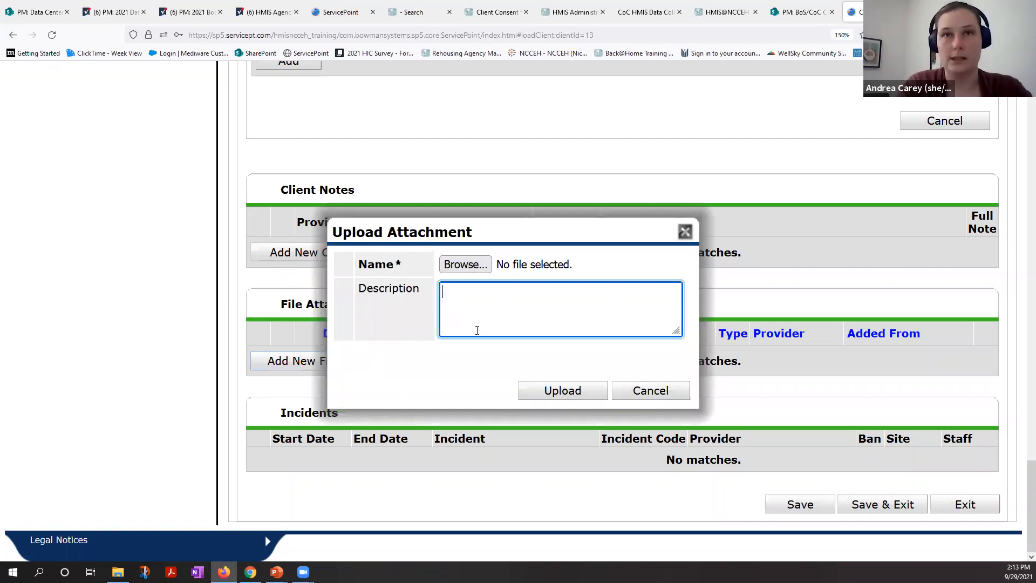
{"action": "left_click", "coordinate": [473, 266]}
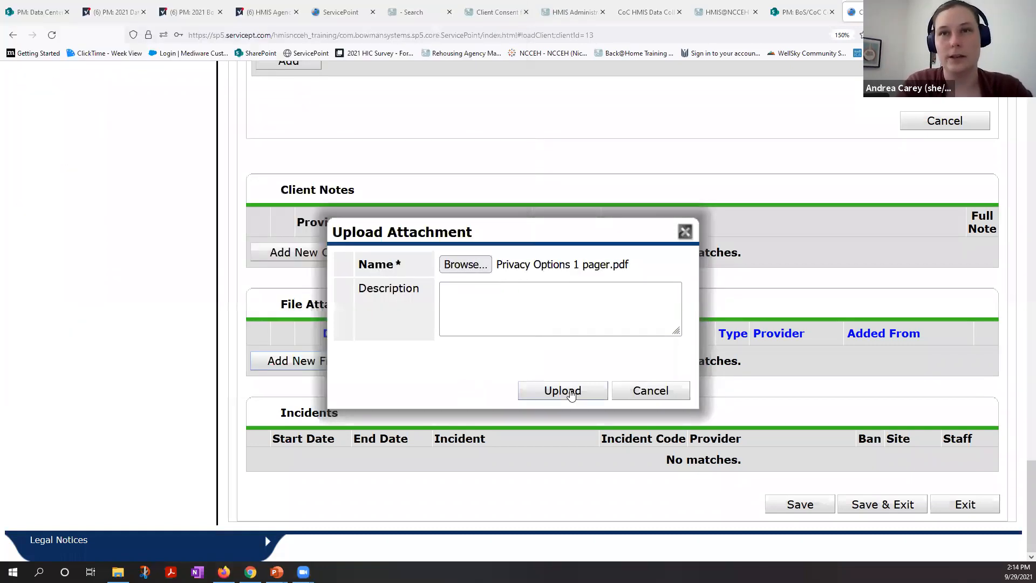
{"action": "left_click", "coordinate": [571, 394]}
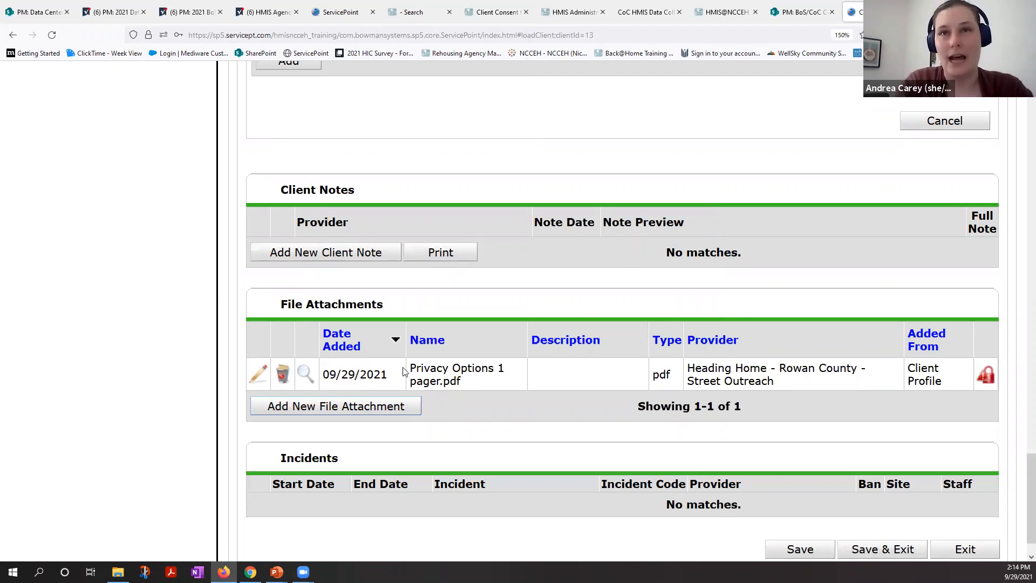
Step: Check the name and provider of the uploaded PDF in the File Attachments list
{"action": "left_click_drag", "start_coordinate": [422, 366], "coordinate": [460, 380]}
{"action": "left_click", "coordinate": [460, 380]}
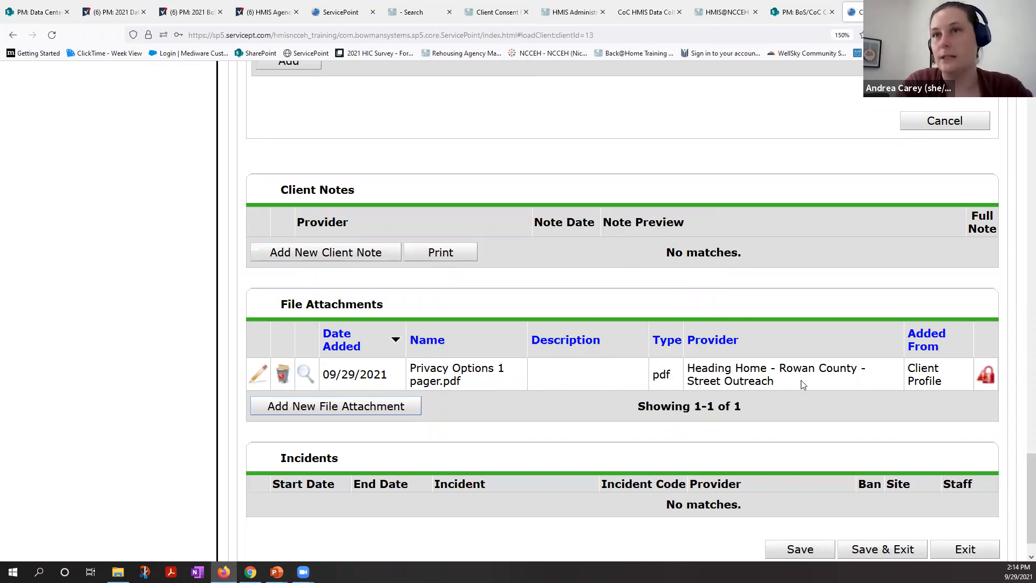
{"action": "left_click_drag", "start_coordinate": [764, 381], "coordinate": [727, 369]}
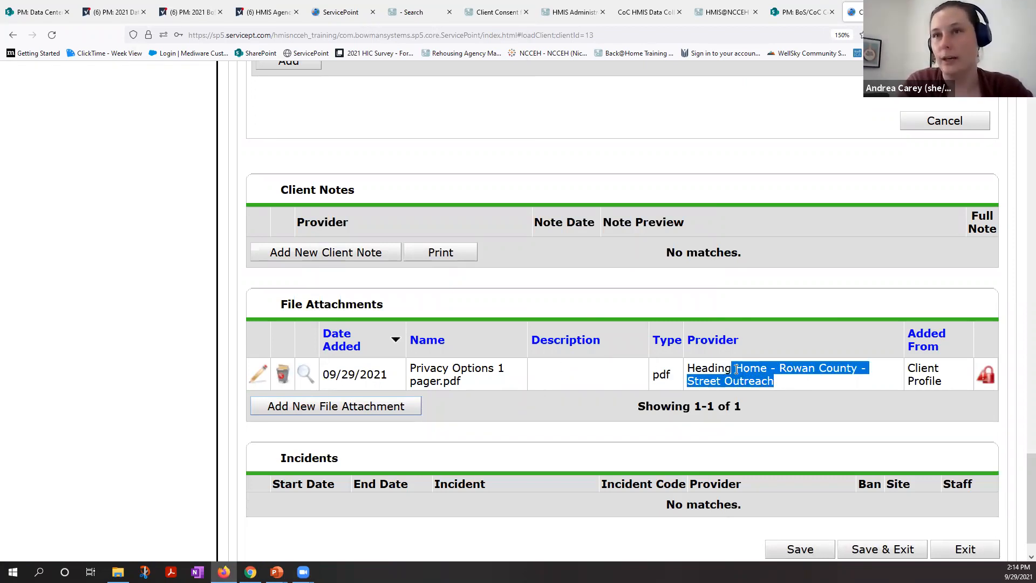
{"action": "left_click", "coordinate": [626, 367]}
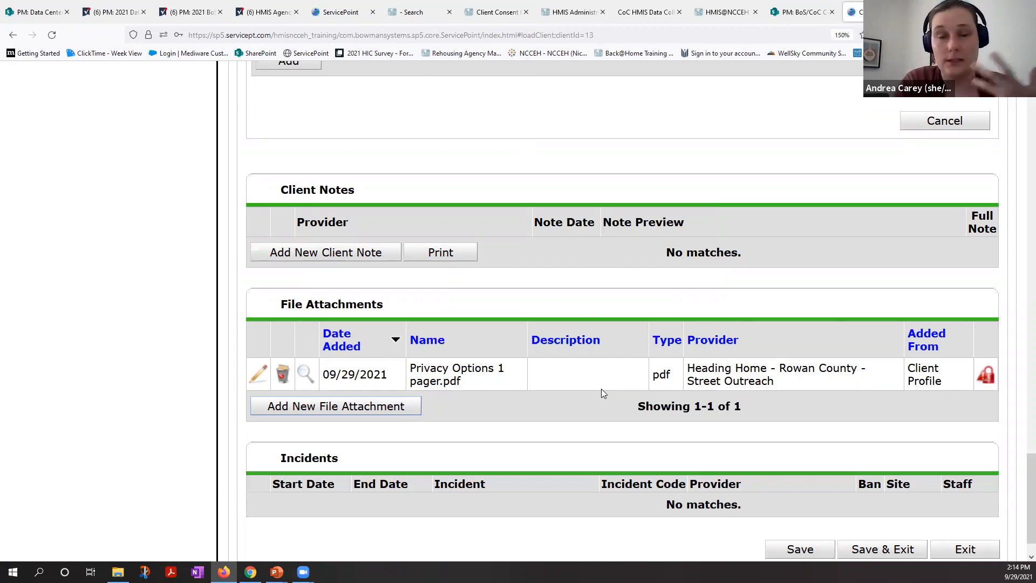
Step: Open the ESG CAPER 2019 provider report from the Report Dashboard
{"action": "scroll", "coordinate": [601, 388], "scroll_direction": "up", "scroll_amount": 1}
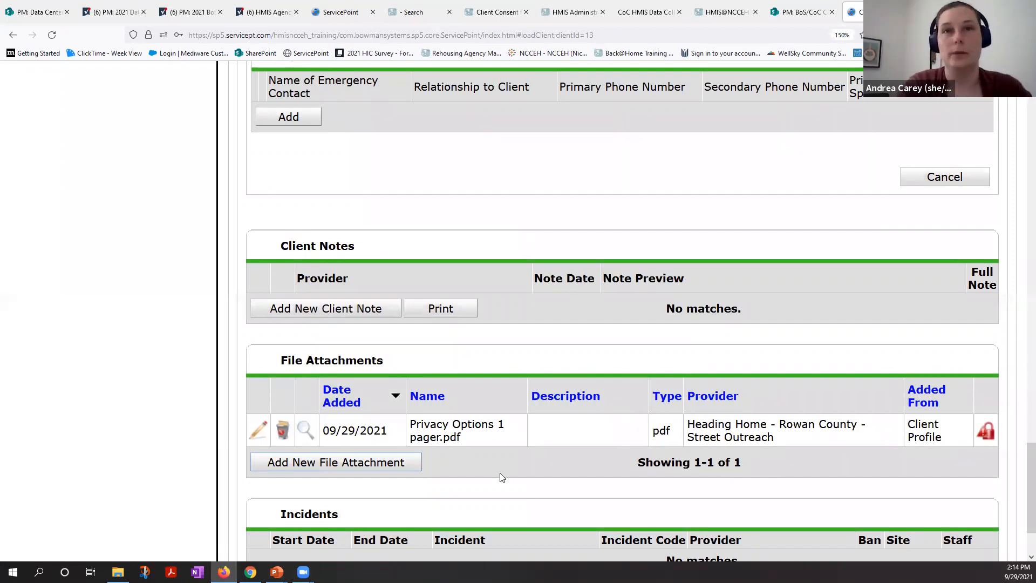
{"action": "scroll", "coordinate": [502, 477], "scroll_direction": "up", "scroll_amount": 2}
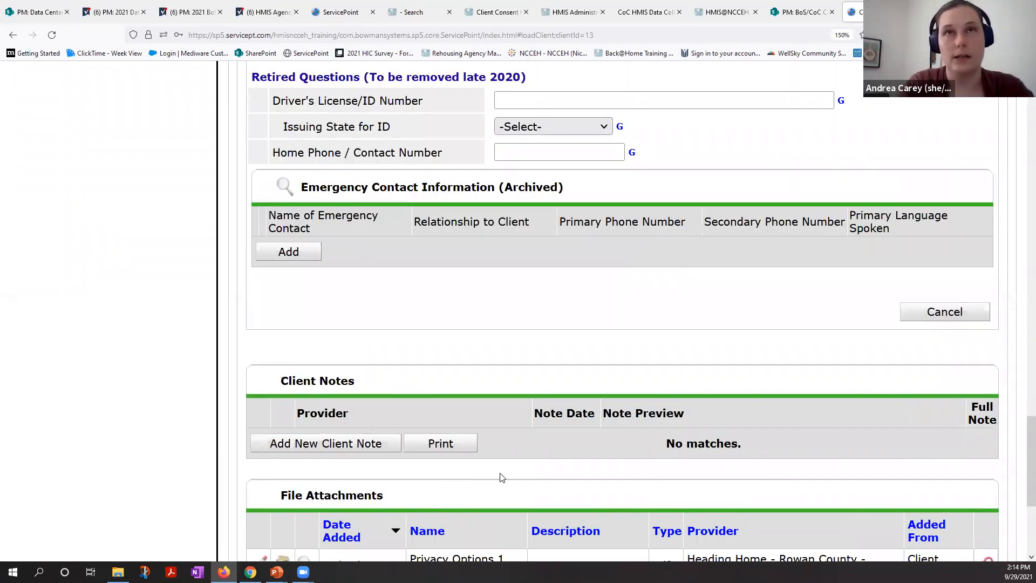
{"action": "scroll", "coordinate": [502, 477], "scroll_direction": "up", "scroll_amount": 6}
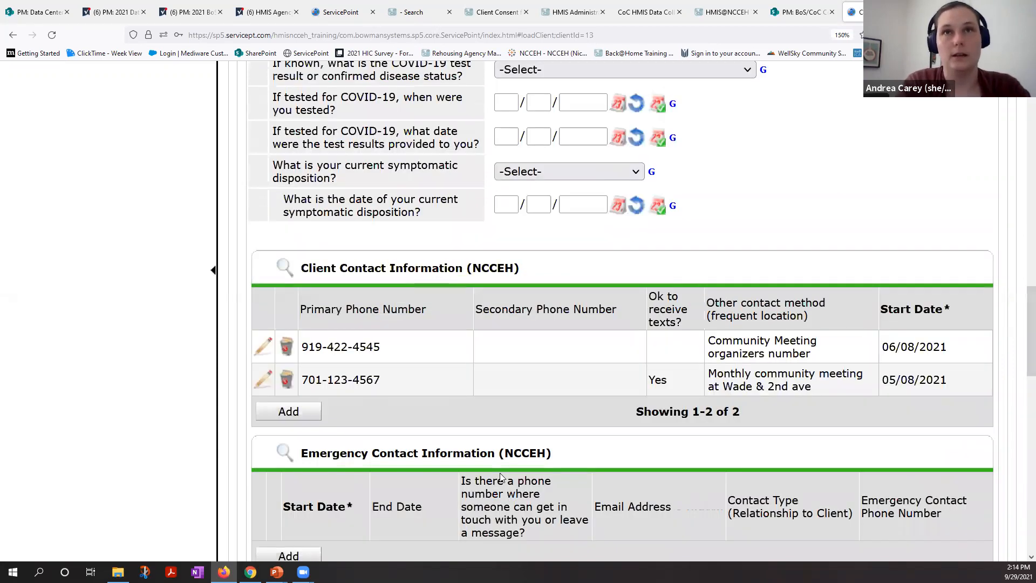
{"action": "scroll", "coordinate": [502, 478], "scroll_direction": "up", "scroll_amount": 10}
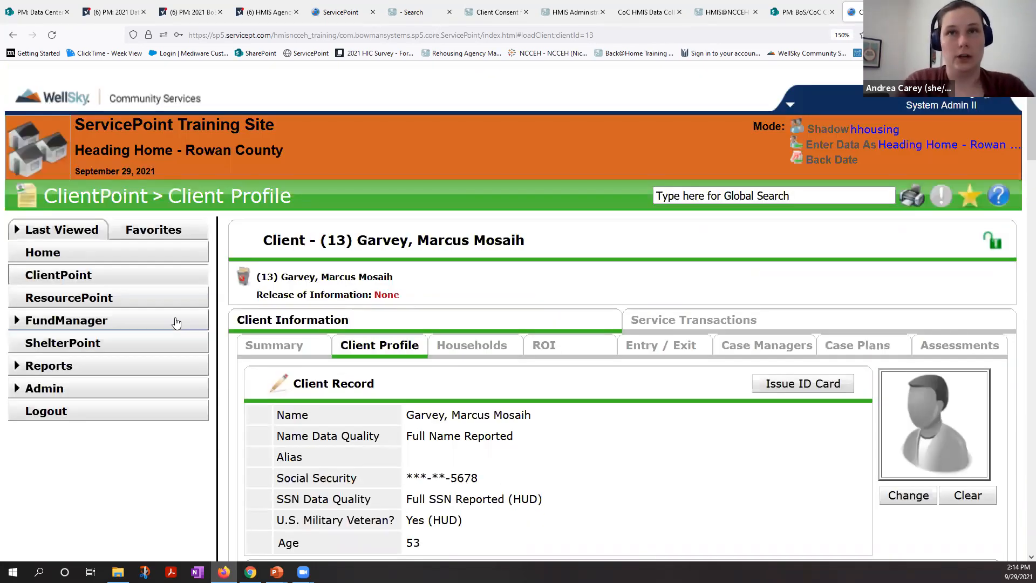
{"action": "left_click", "coordinate": [106, 368]}
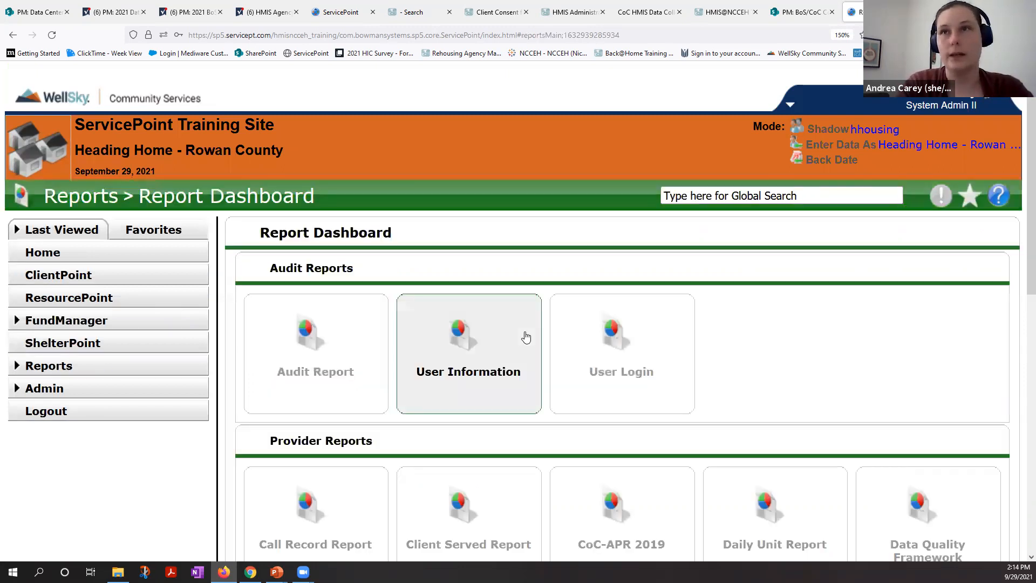
{"action": "scroll", "coordinate": [525, 337], "scroll_direction": "down", "scroll_amount": 3}
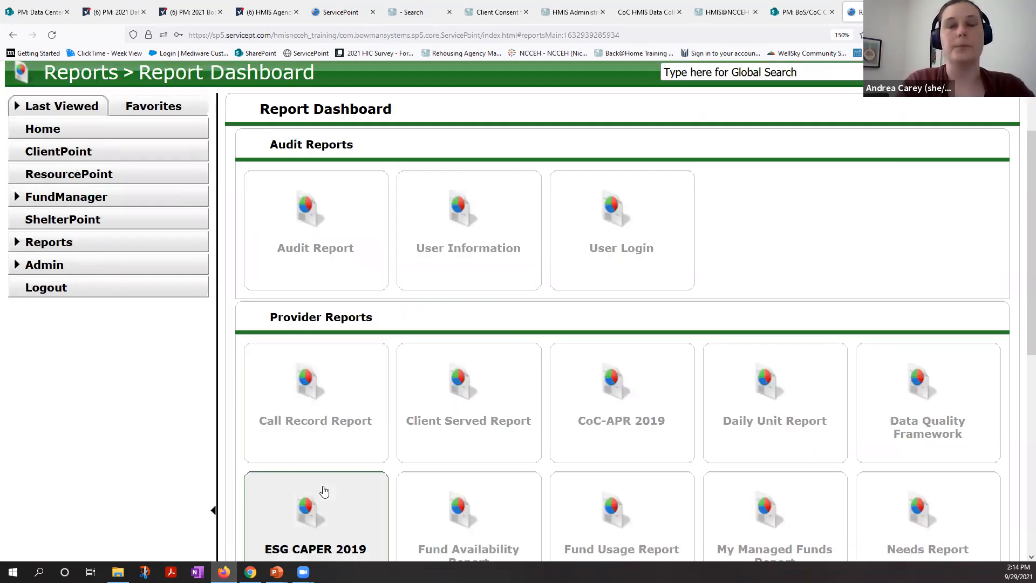
{"action": "left_click", "coordinate": [324, 490]}
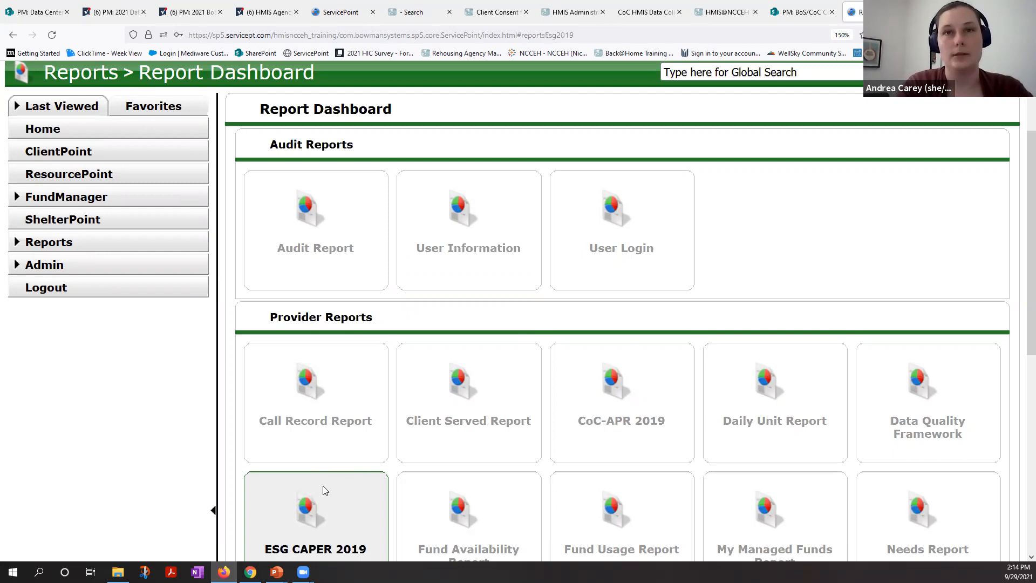
Step: Check the running provider in the report run history and open the completed run with report ID 77
{"action": "scroll", "coordinate": [357, 322], "scroll_direction": "up", "scroll_amount": 3}
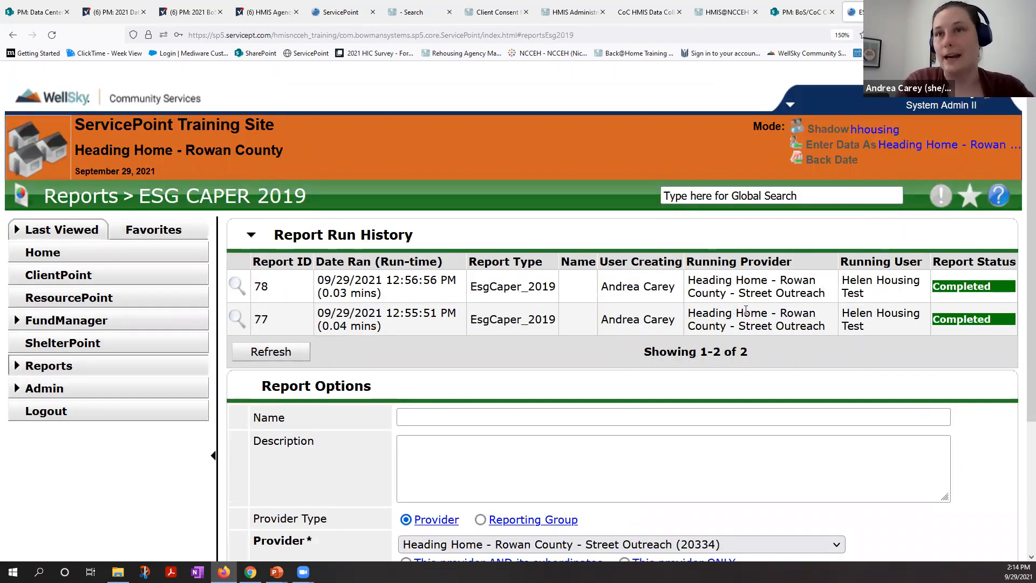
{"action": "left_click_drag", "start_coordinate": [689, 313], "coordinate": [766, 313]}
{"action": "left_click", "coordinate": [766, 313]}
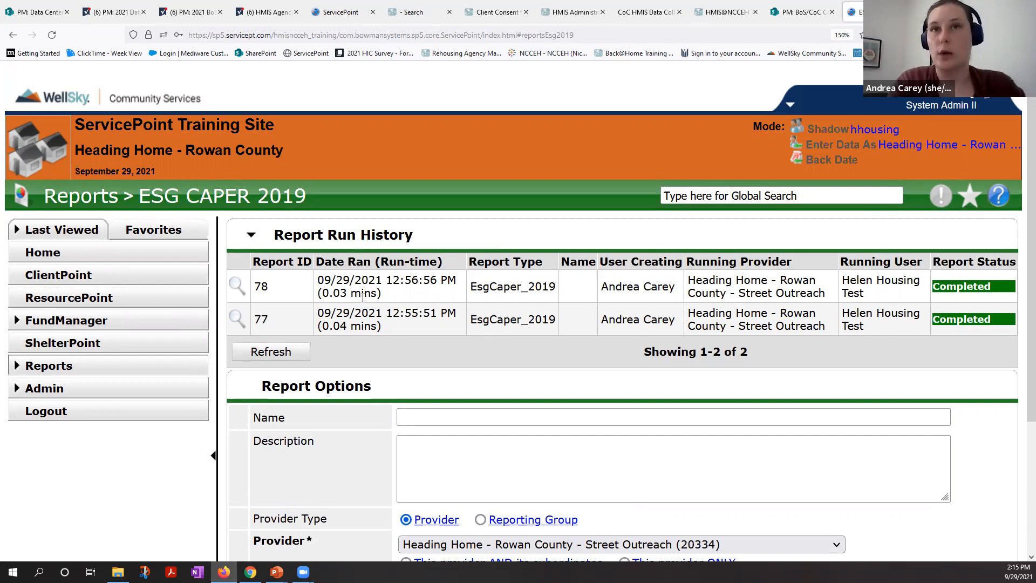
{"action": "left_click", "coordinate": [237, 318]}
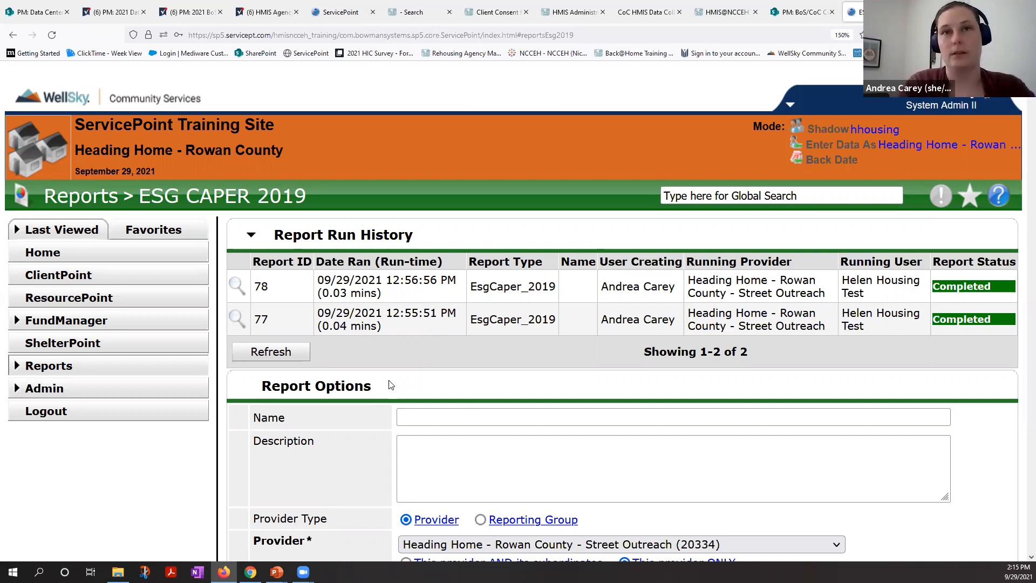
Step: Review the opened report's options, including the provider, program date range and Entry/Exit Types
{"action": "scroll", "coordinate": [391, 384], "scroll_direction": "down", "scroll_amount": 1}
{"action": "scroll", "coordinate": [391, 384], "scroll_direction": "down", "scroll_amount": 1}
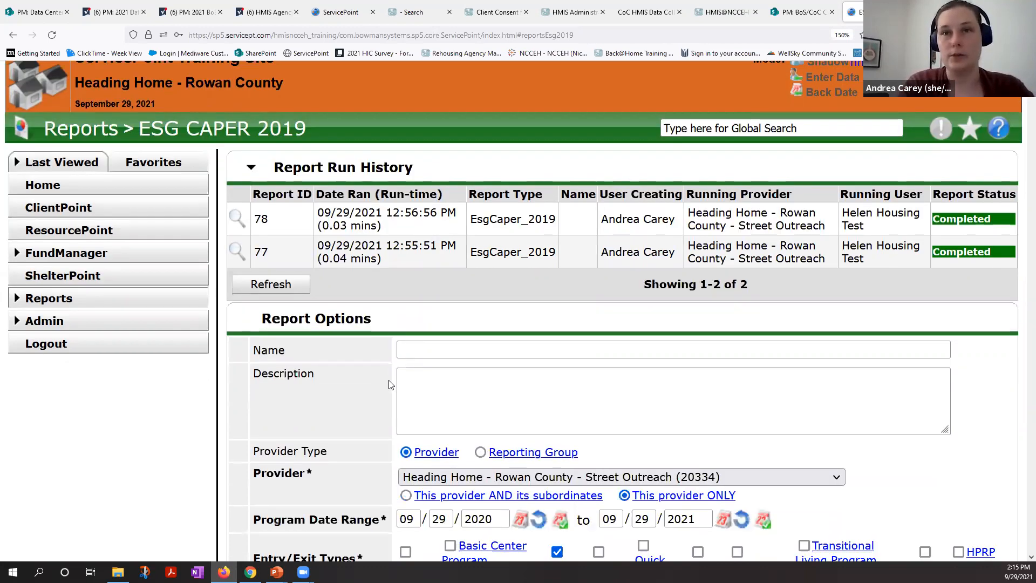
{"action": "scroll", "coordinate": [391, 385], "scroll_direction": "down", "scroll_amount": 1}
{"action": "scroll", "coordinate": [391, 385], "scroll_direction": "down", "scroll_amount": 3}
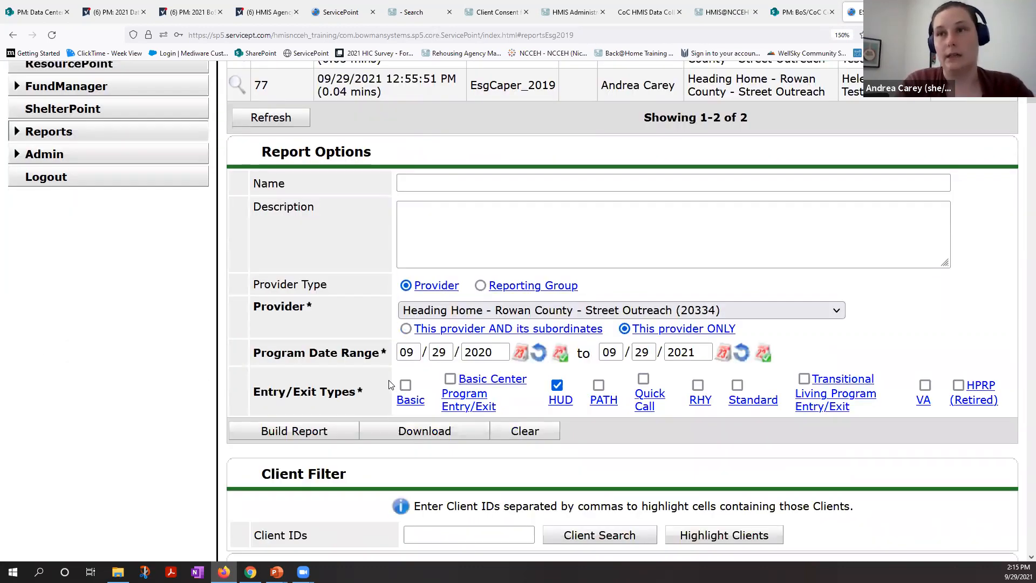
{"action": "scroll", "coordinate": [391, 385], "scroll_direction": "down", "scroll_amount": 1}
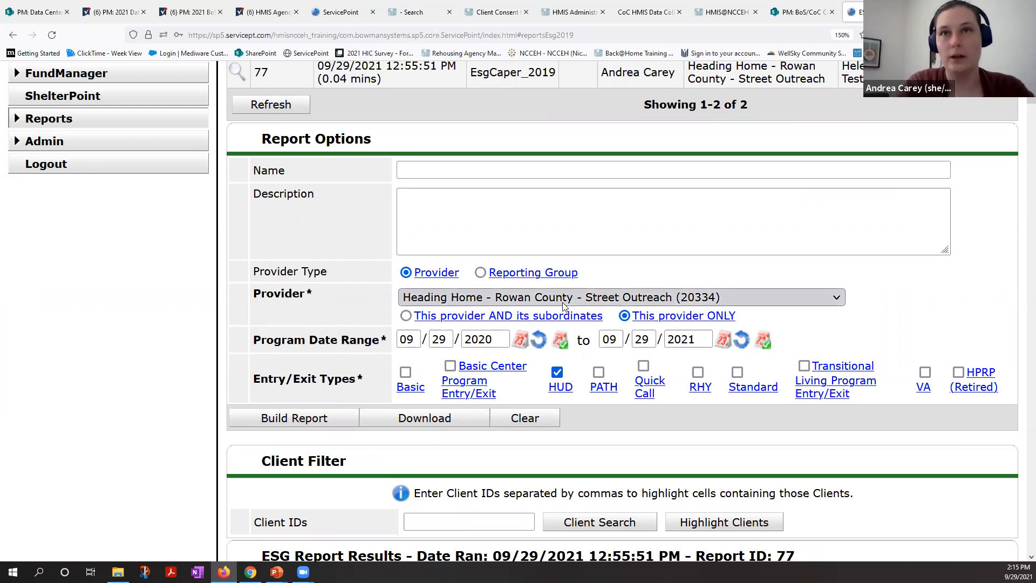
{"action": "scroll", "coordinate": [563, 306], "scroll_direction": "up", "scroll_amount": 5}
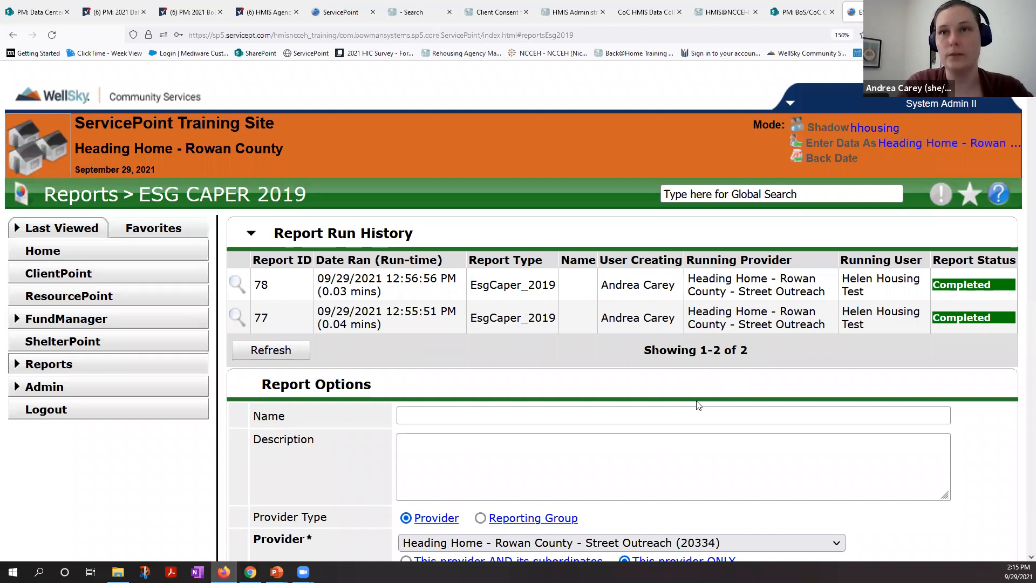
{"action": "scroll", "coordinate": [698, 405], "scroll_direction": "down", "scroll_amount": 1}
{"action": "scroll", "coordinate": [698, 405], "scroll_direction": "down", "scroll_amount": 5}
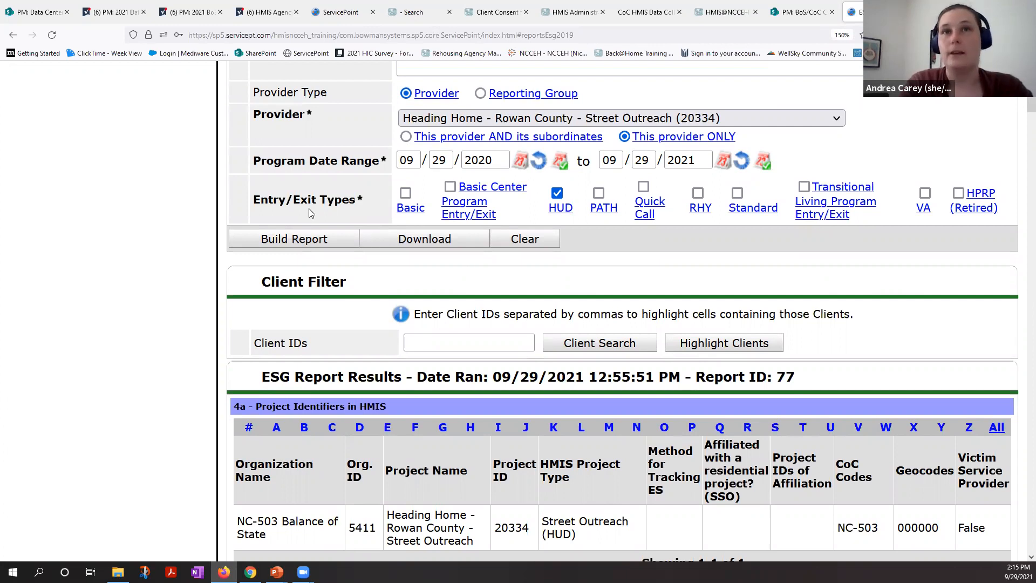
{"action": "double_click", "coordinate": [360, 201]}
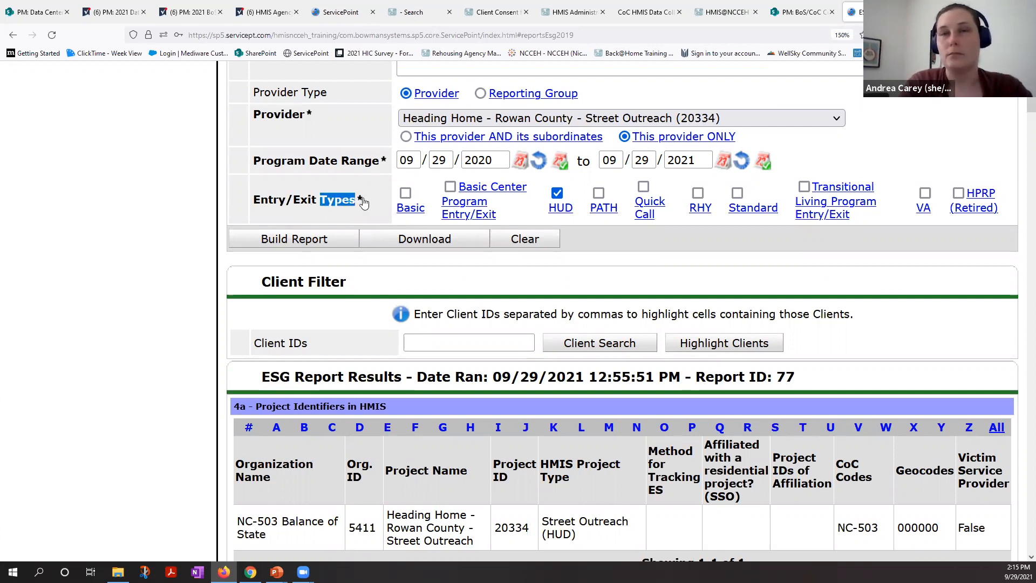
{"action": "left_click", "coordinate": [575, 232]}
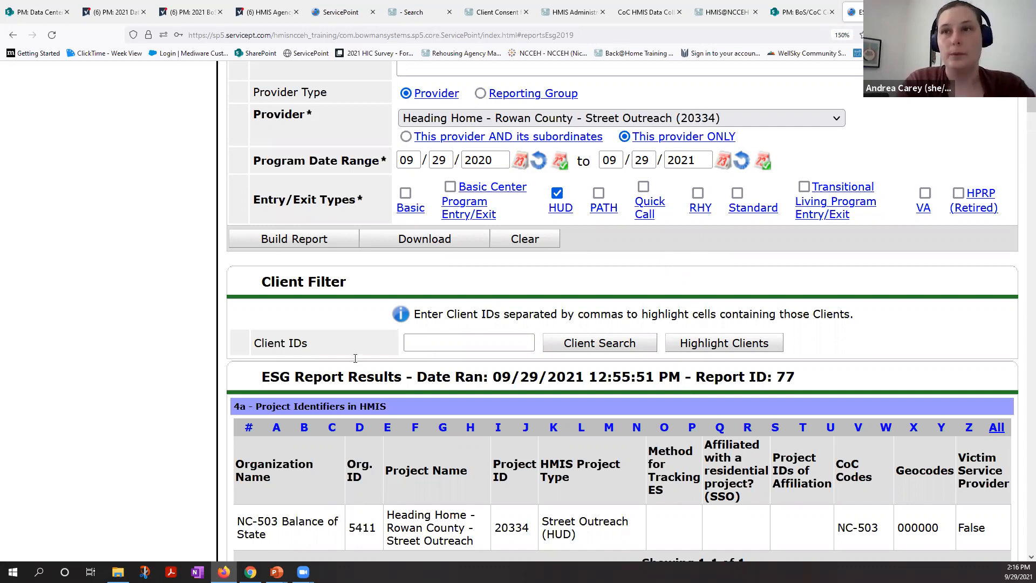
Step: View the clients counted under Total Number of Persons Served in the 5a Report Validation Table, and close the list
{"action": "scroll", "coordinate": [356, 363], "scroll_direction": "down", "scroll_amount": 3}
{"action": "scroll", "coordinate": [356, 359], "scroll_direction": "down", "scroll_amount": 5}
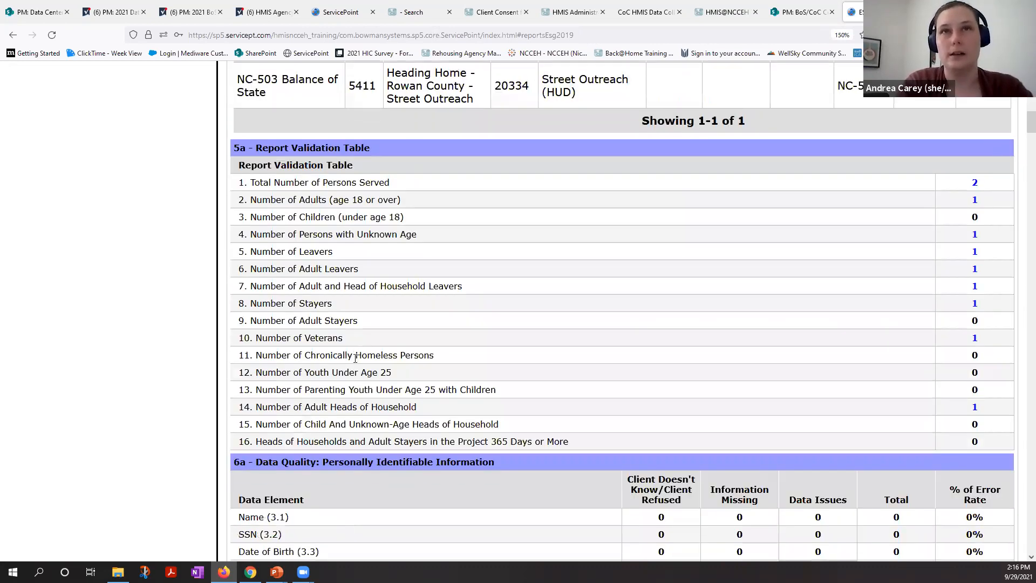
{"action": "scroll", "coordinate": [356, 358], "scroll_direction": "down", "scroll_amount": 1}
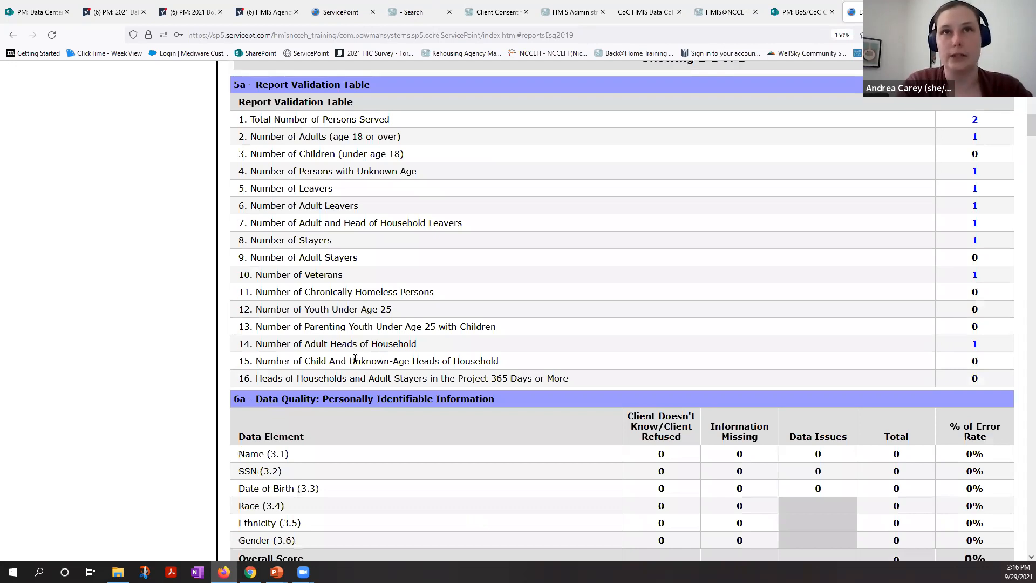
{"action": "scroll", "coordinate": [351, 243], "scroll_direction": "down", "scroll_amount": 1}
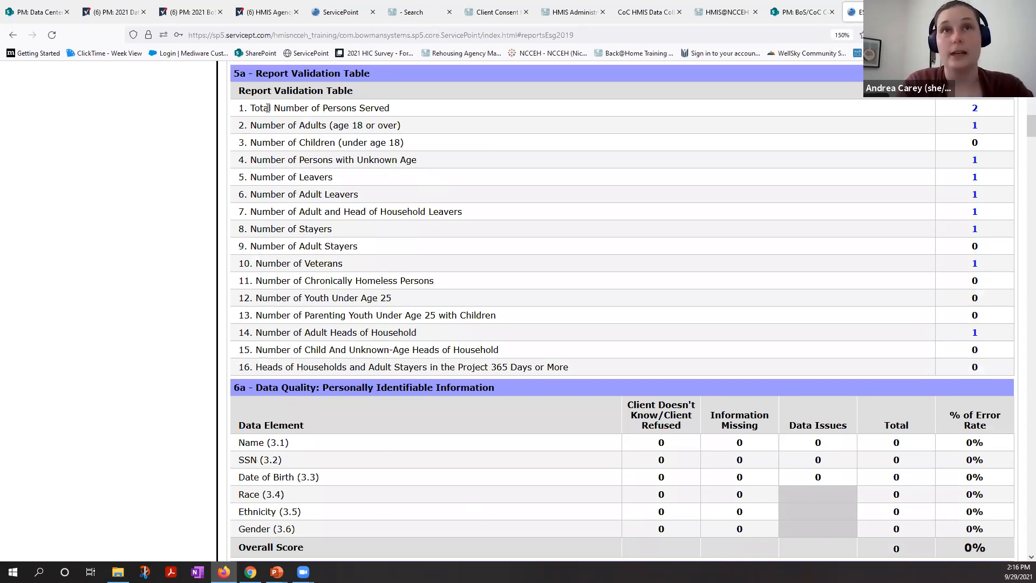
{"action": "triple_click", "coordinate": [398, 109]}
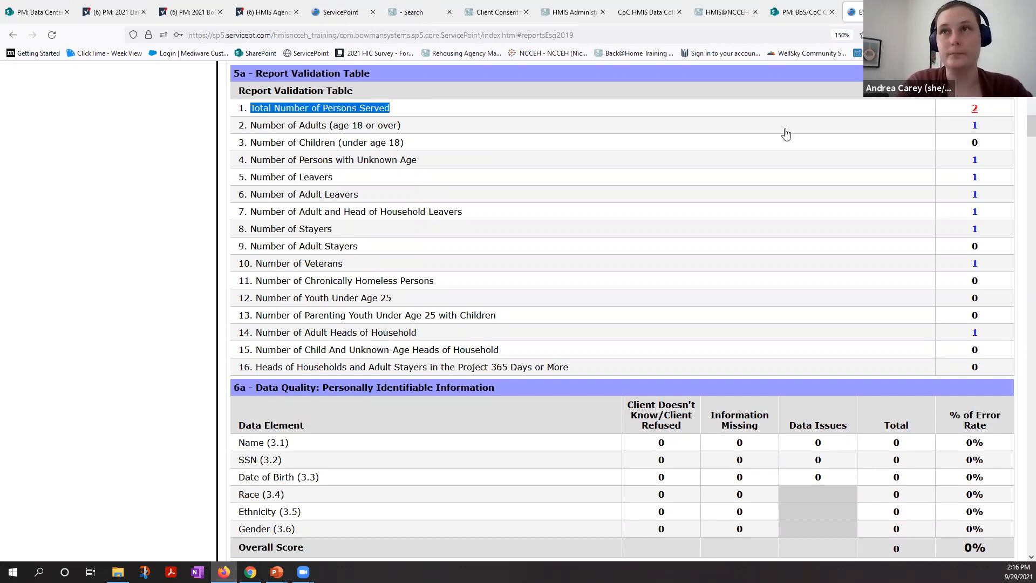
{"action": "left_click", "coordinate": [975, 109]}
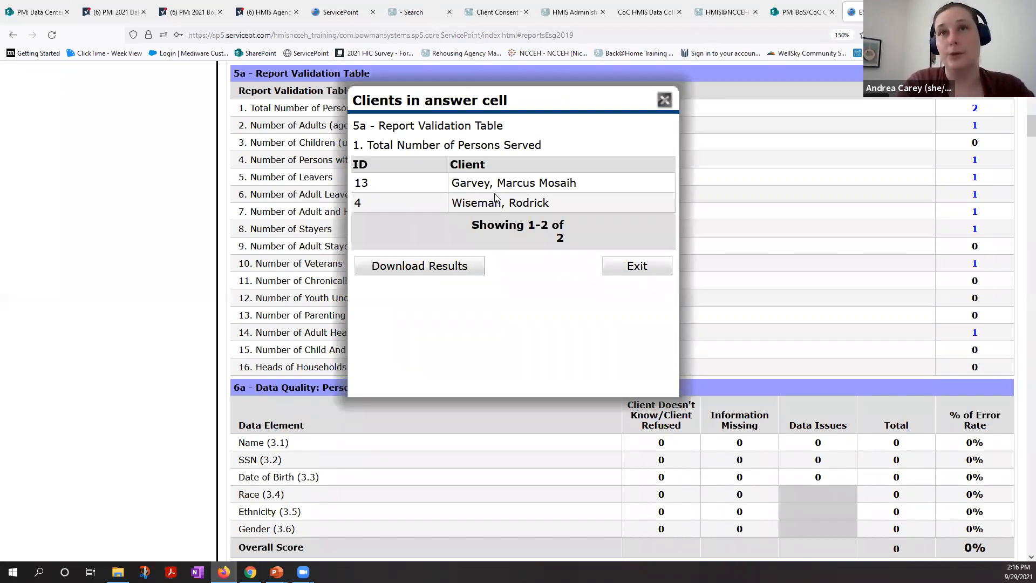
{"action": "left_click", "coordinate": [636, 273]}
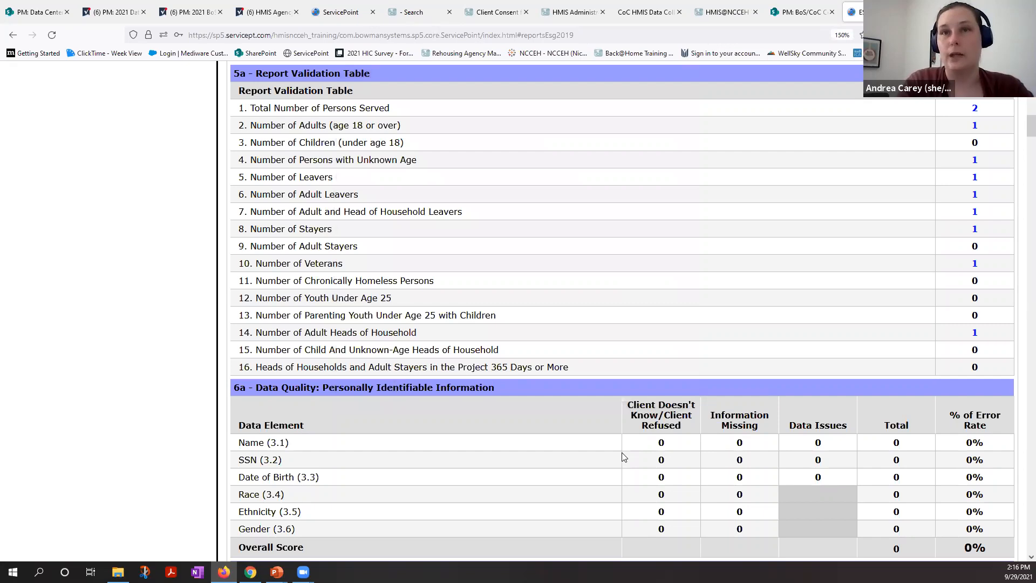
Step: Review the report's data quality tables 6a to 6f and the persons and households served tables 7a to 8b
{"action": "scroll", "coordinate": [623, 456], "scroll_direction": "down", "scroll_amount": 2}
{"action": "scroll", "coordinate": [624, 457], "scroll_direction": "down", "scroll_amount": 2}
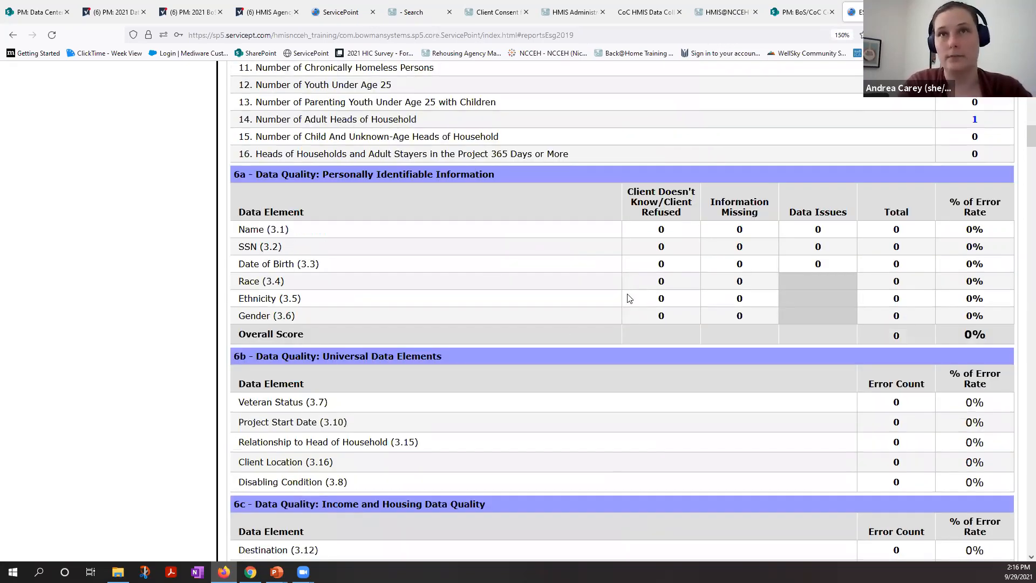
{"action": "scroll", "coordinate": [627, 295], "scroll_direction": "down", "scroll_amount": 1}
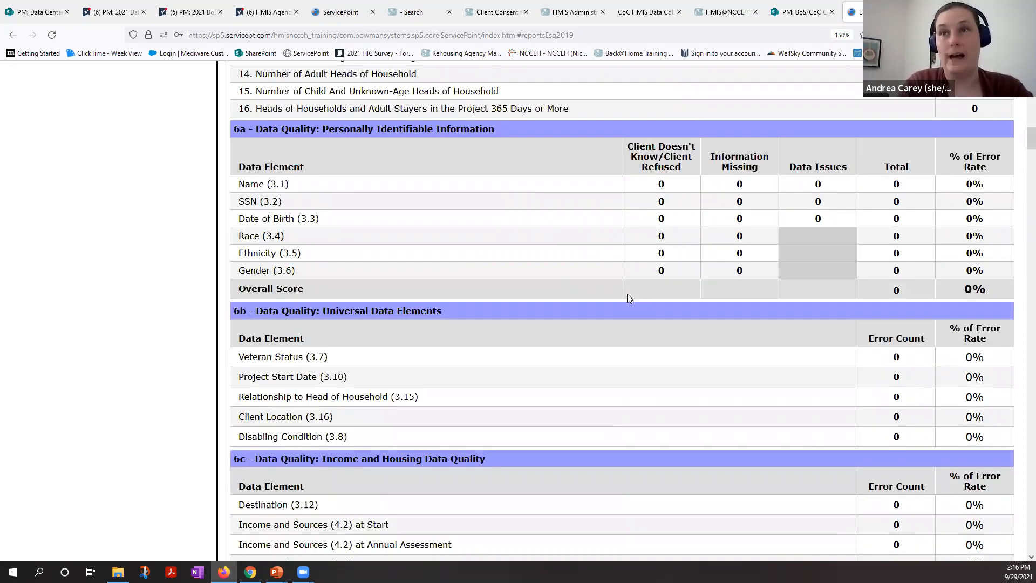
{"action": "scroll", "coordinate": [627, 296], "scroll_direction": "down", "scroll_amount": 1}
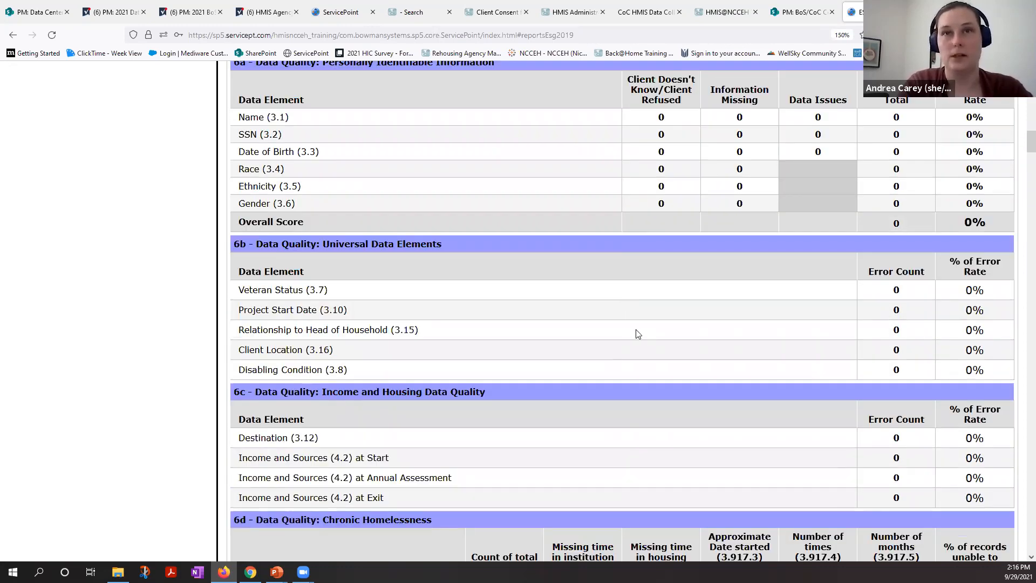
{"action": "scroll", "coordinate": [637, 334], "scroll_direction": "down", "scroll_amount": 1}
{"action": "scroll", "coordinate": [637, 334], "scroll_direction": "down", "scroll_amount": 2}
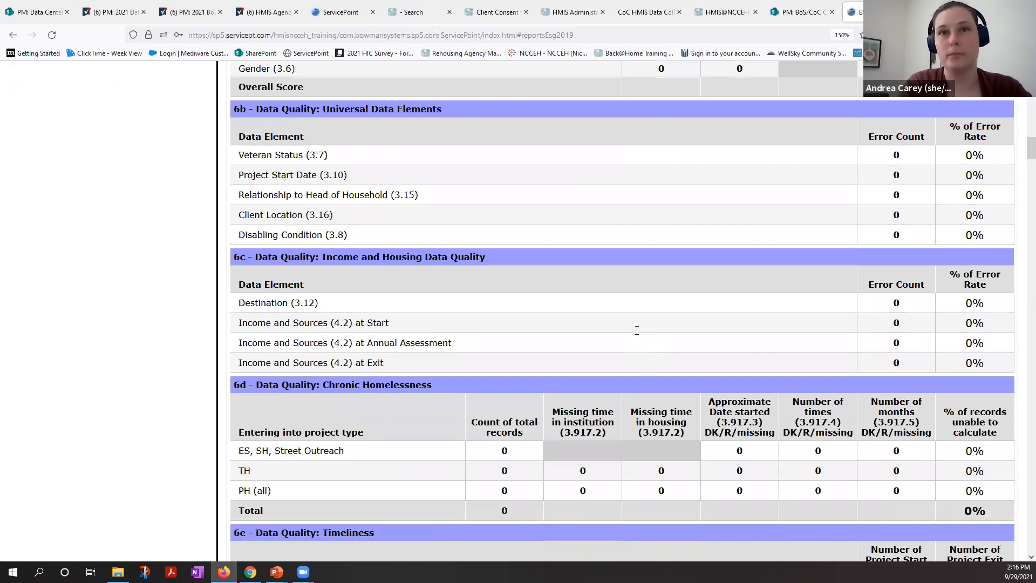
{"action": "scroll", "coordinate": [636, 331], "scroll_direction": "down", "scroll_amount": 1}
{"action": "scroll", "coordinate": [636, 330], "scroll_direction": "down", "scroll_amount": 6}
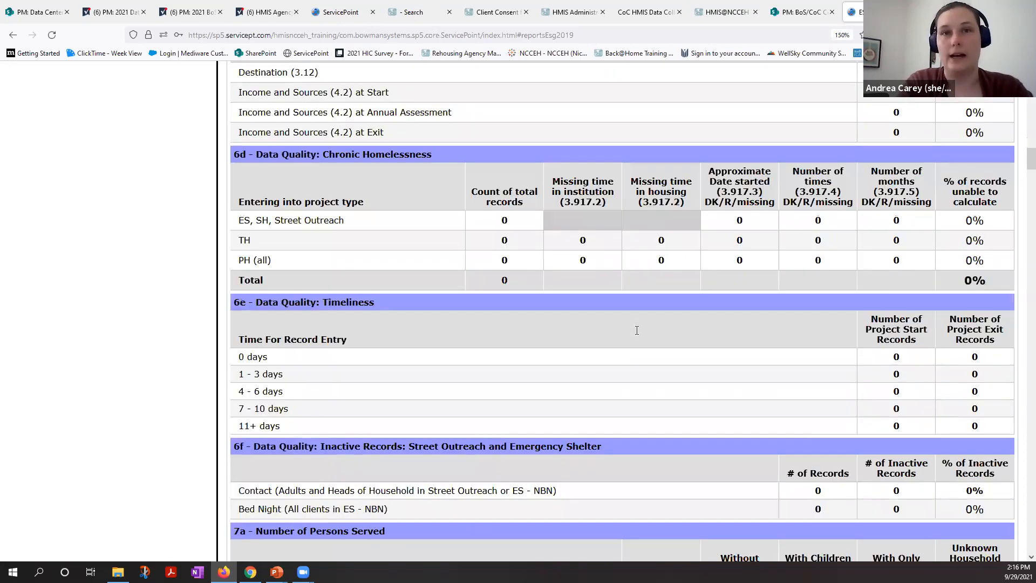
{"action": "scroll", "coordinate": [638, 334], "scroll_direction": "down", "scroll_amount": 1}
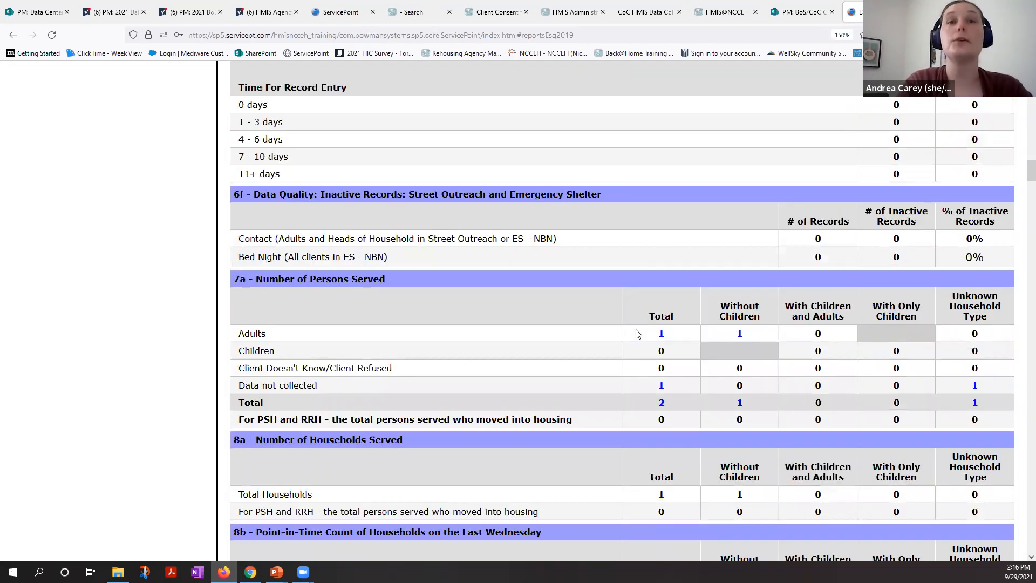
{"action": "scroll", "coordinate": [637, 334], "scroll_direction": "down", "scroll_amount": 3}
{"action": "scroll", "coordinate": [637, 333], "scroll_direction": "down", "scroll_amount": 2}
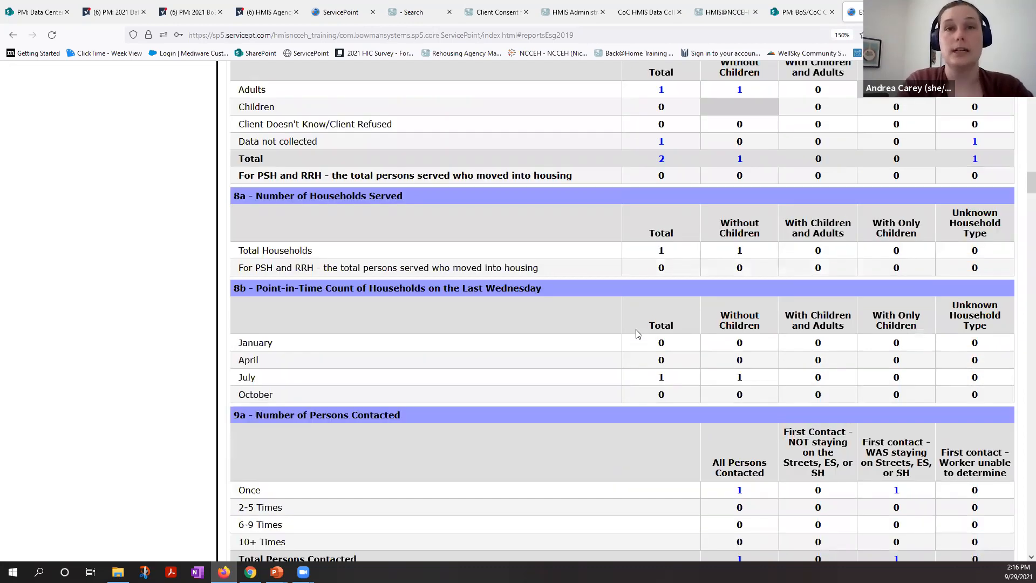
{"action": "scroll", "coordinate": [637, 334], "scroll_direction": "down", "scroll_amount": 2}
{"action": "scroll", "coordinate": [638, 334], "scroll_direction": "down", "scroll_amount": 1}
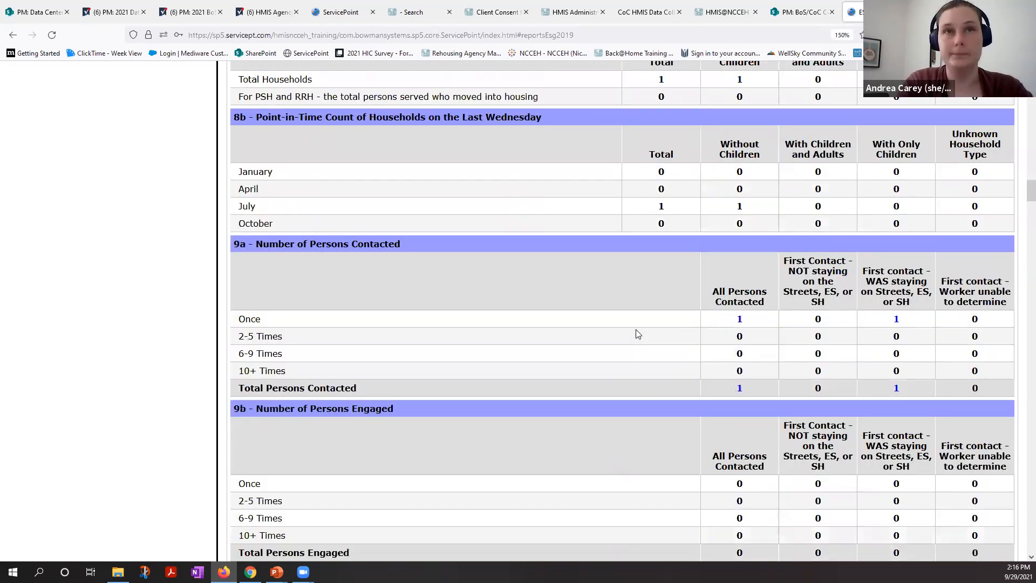
Step: Highlight the 9a - Number of Persons Contacted heading, view the clients counted as contacted once under All Persons Contacted, and close the list
{"action": "scroll", "coordinate": [637, 334], "scroll_direction": "down", "scroll_amount": 2}
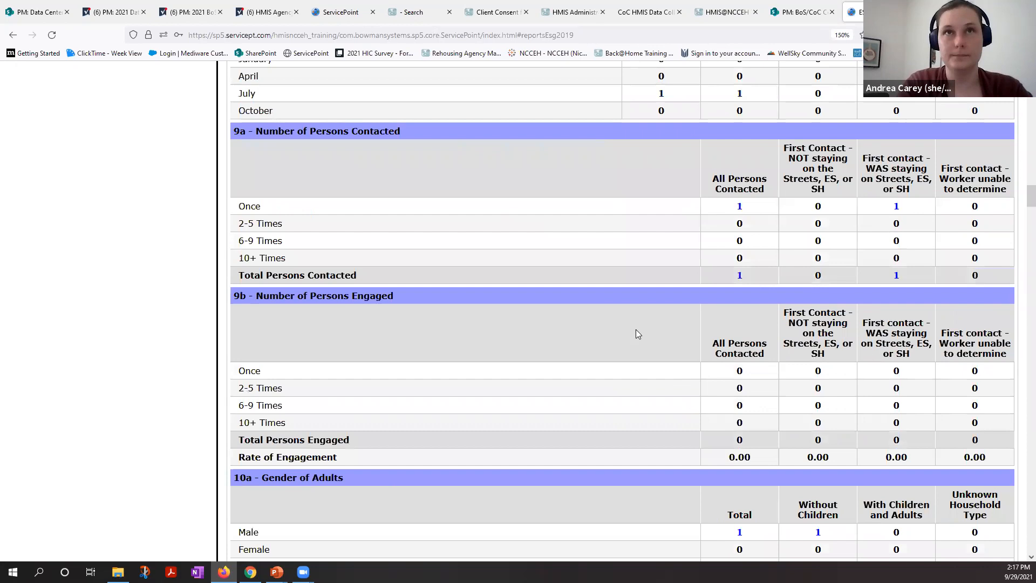
{"action": "scroll", "coordinate": [636, 334], "scroll_direction": "down", "scroll_amount": 1}
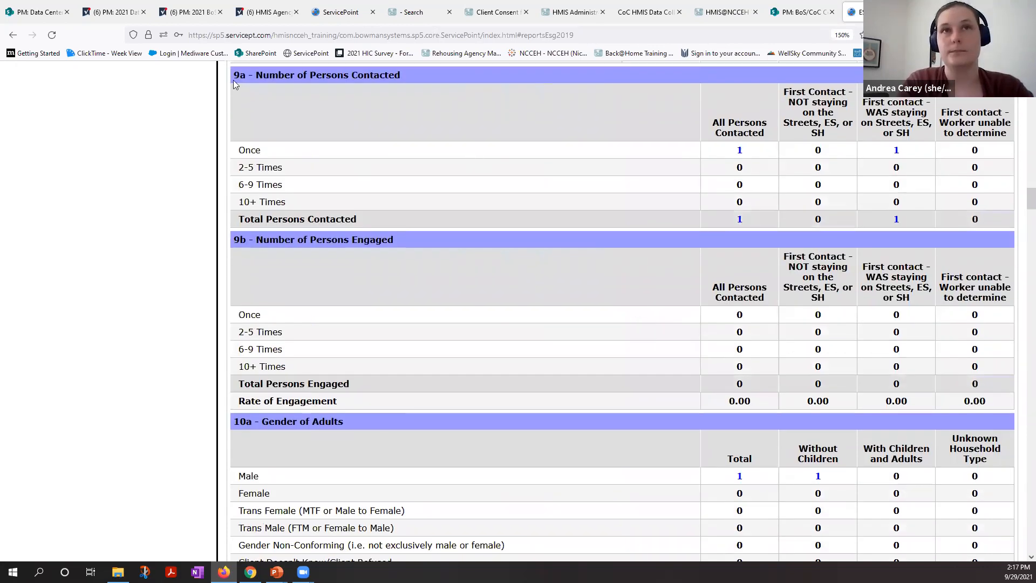
{"action": "triple_click", "coordinate": [406, 79]}
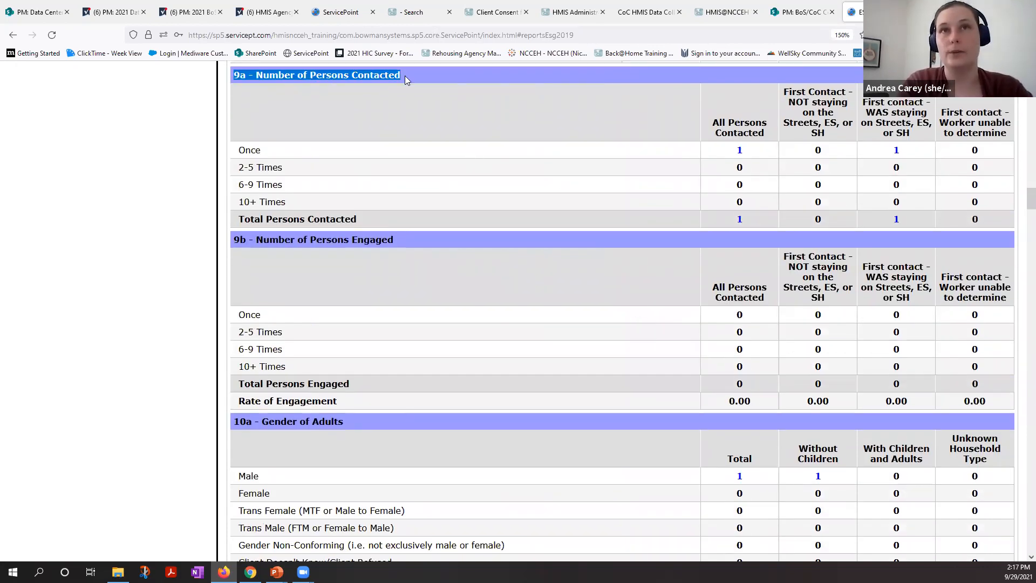
{"action": "left_click", "coordinate": [232, 246]}
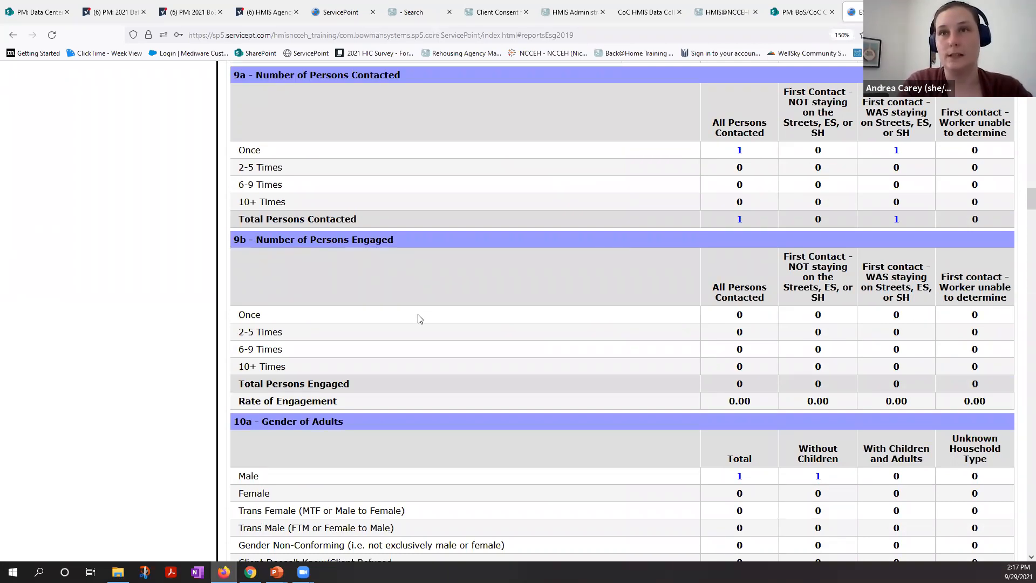
{"action": "left_click", "coordinate": [739, 153]}
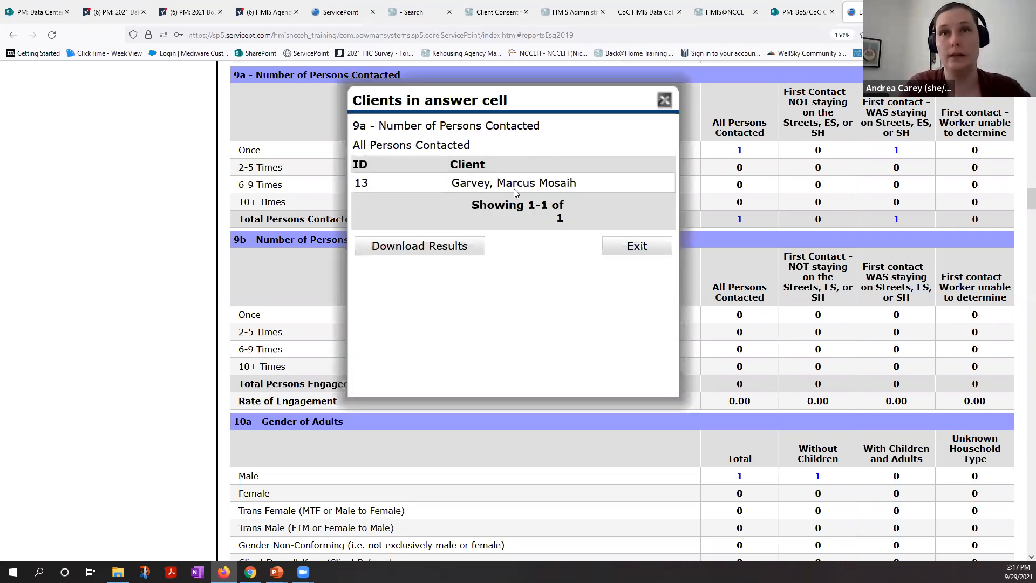
{"action": "left_click", "coordinate": [641, 246]}
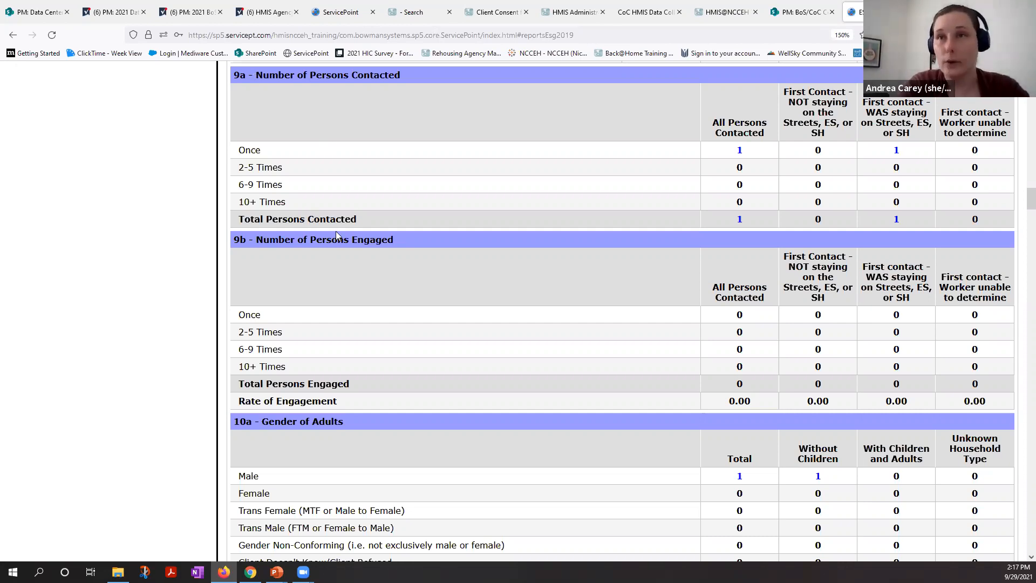
Step: Return to the Report Run History and open the completed run with report ID 78
{"action": "scroll", "coordinate": [336, 232], "scroll_direction": "up", "scroll_amount": 1}
{"action": "scroll", "coordinate": [337, 235], "scroll_direction": "up", "scroll_amount": 2}
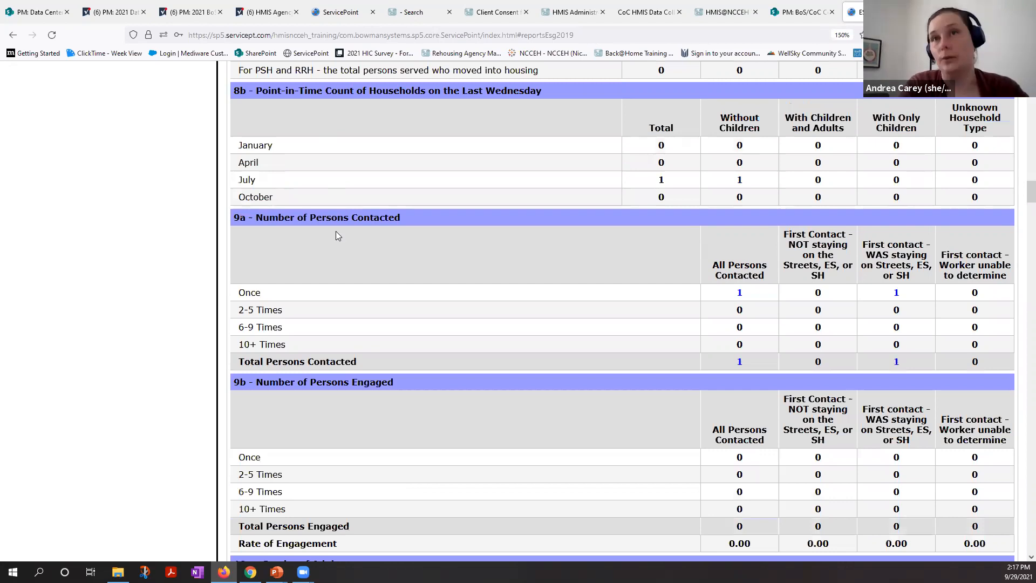
{"action": "scroll", "coordinate": [336, 235], "scroll_direction": "up", "scroll_amount": 2}
{"action": "scroll", "coordinate": [335, 235], "scroll_direction": "up", "scroll_amount": 20}
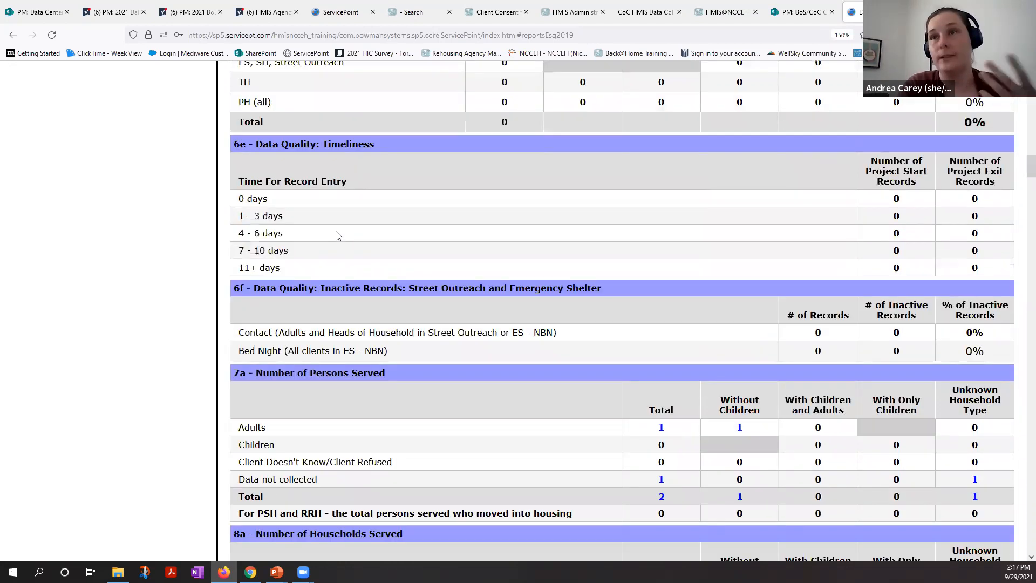
{"action": "scroll", "coordinate": [337, 231], "scroll_direction": "up", "scroll_amount": 5}
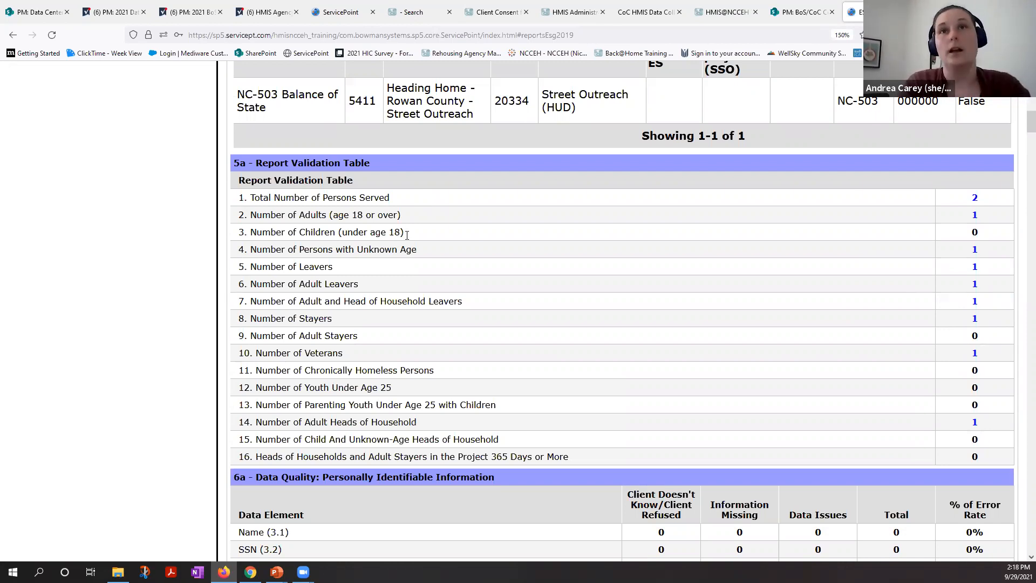
{"action": "scroll", "coordinate": [407, 248], "scroll_direction": "up", "scroll_amount": 4}
{"action": "scroll", "coordinate": [406, 247], "scroll_direction": "up", "scroll_amount": 9}
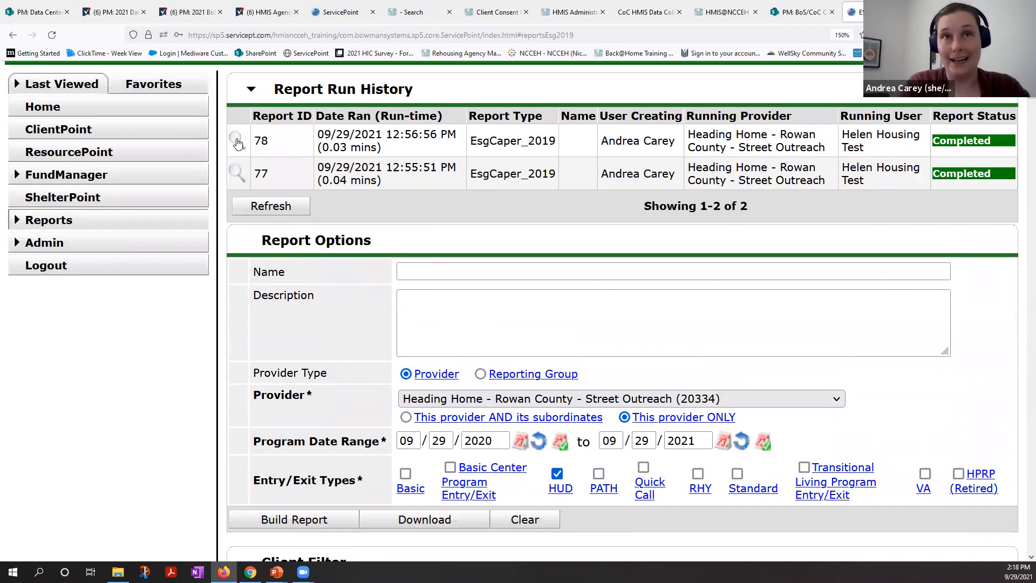
{"action": "left_click", "coordinate": [237, 140]}
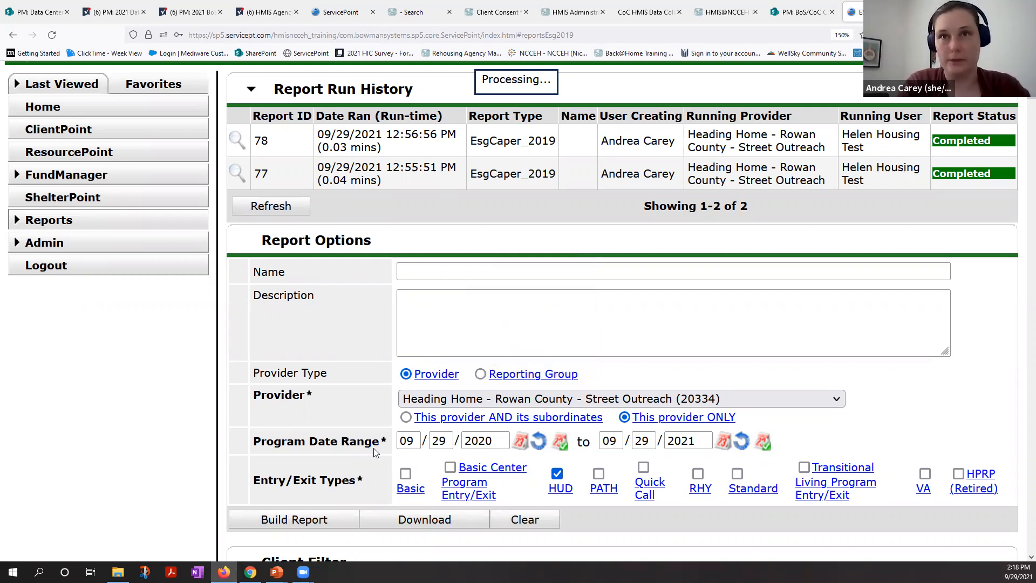
Step: View the clients counted in the SSN (3.2) Total of table 6a - Personally Identifiable Information, and close the list
{"action": "scroll", "coordinate": [377, 452], "scroll_direction": "down", "scroll_amount": 4}
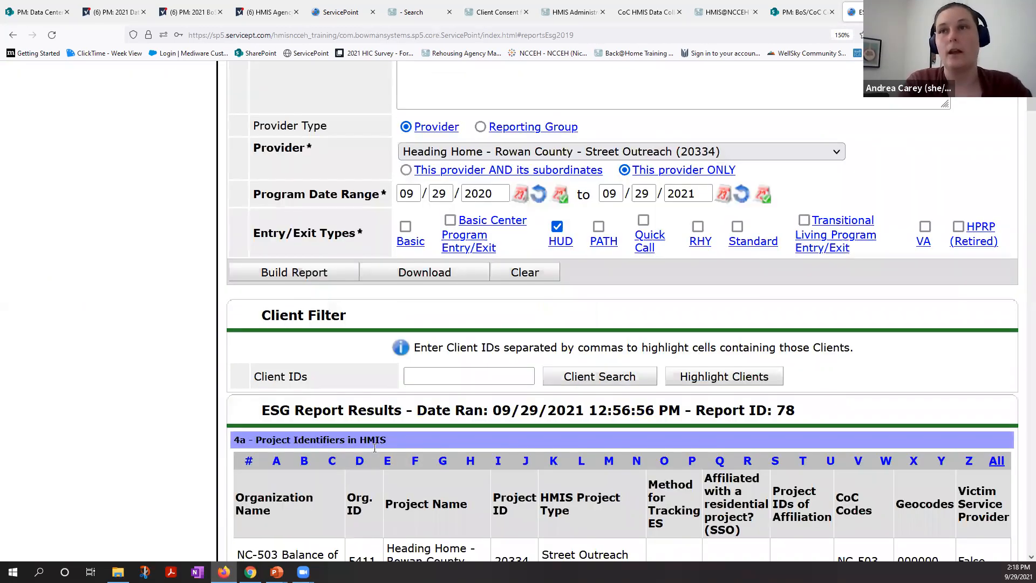
{"action": "scroll", "coordinate": [375, 448], "scroll_direction": "down", "scroll_amount": 2}
{"action": "scroll", "coordinate": [374, 447], "scroll_direction": "down", "scroll_amount": 7}
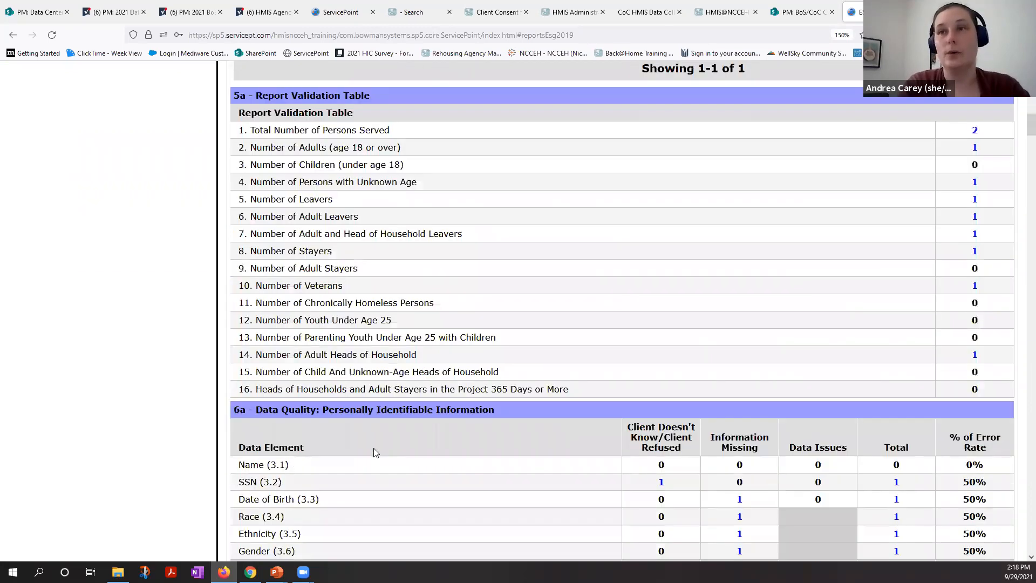
{"action": "scroll", "coordinate": [373, 448], "scroll_direction": "down", "scroll_amount": 3}
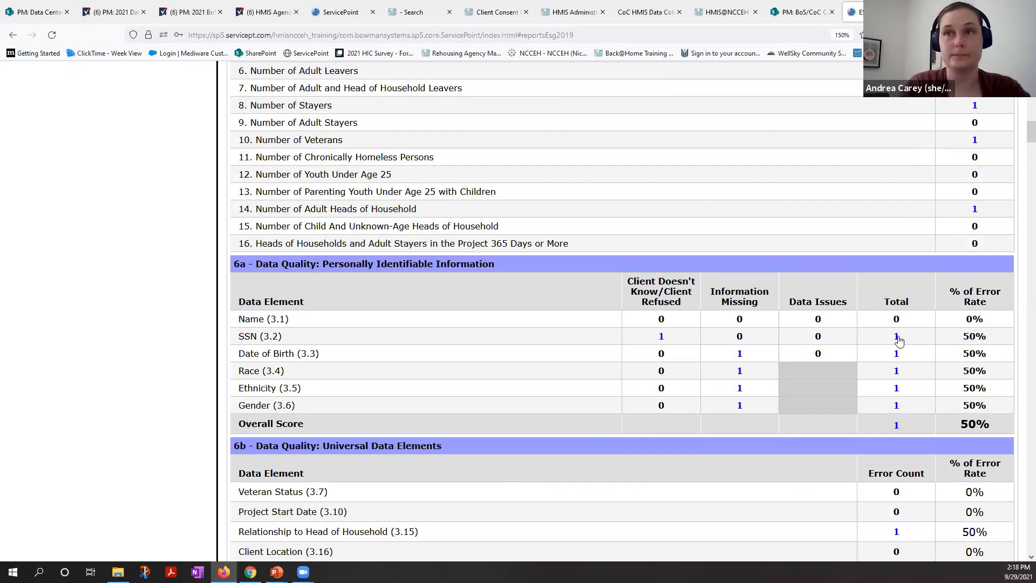
{"action": "left_click", "coordinate": [897, 337]}
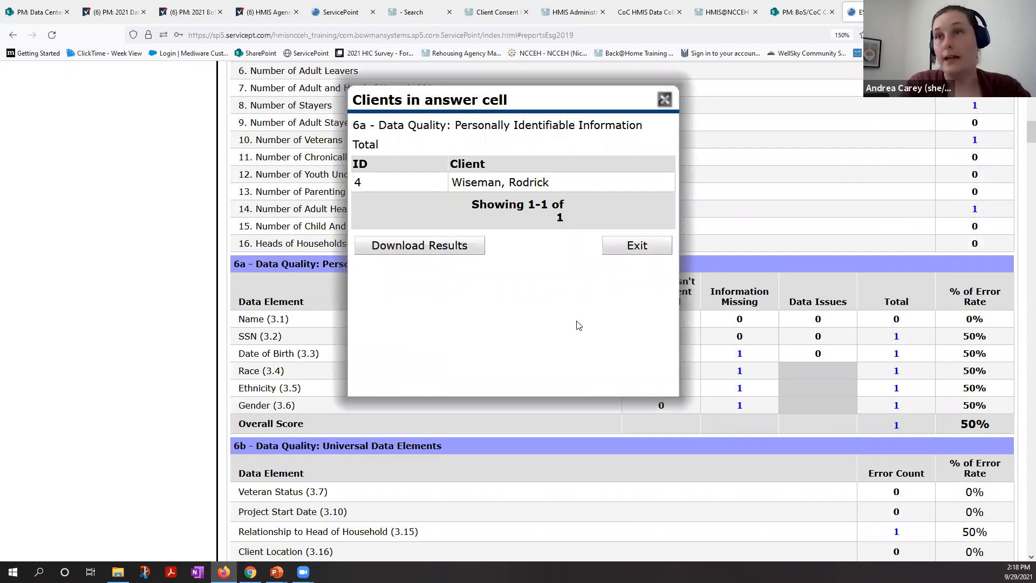
{"action": "left_click", "coordinate": [632, 251]}
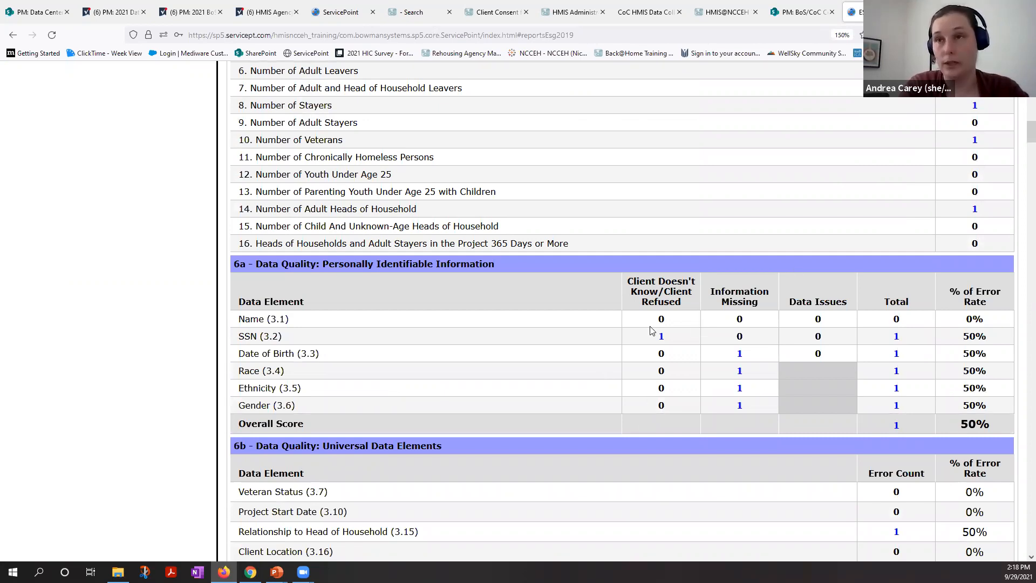
Step: Highlight the SSN error rate in table 6a and examine the error rates across data quality tables 6a, 6b and 6c
{"action": "double_click", "coordinate": [990, 337]}
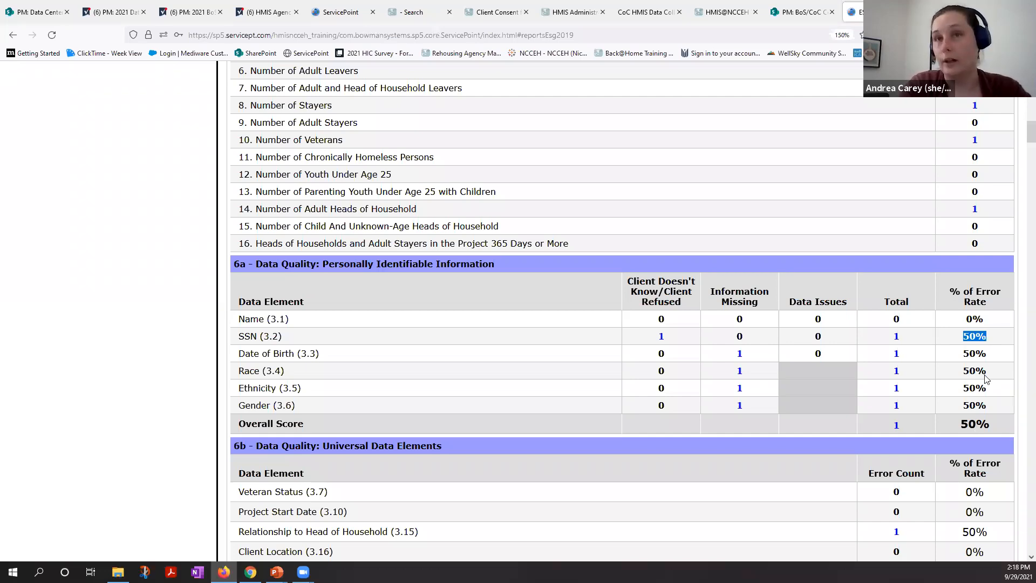
{"action": "scroll", "coordinate": [979, 442], "scroll_direction": "down", "scroll_amount": 1}
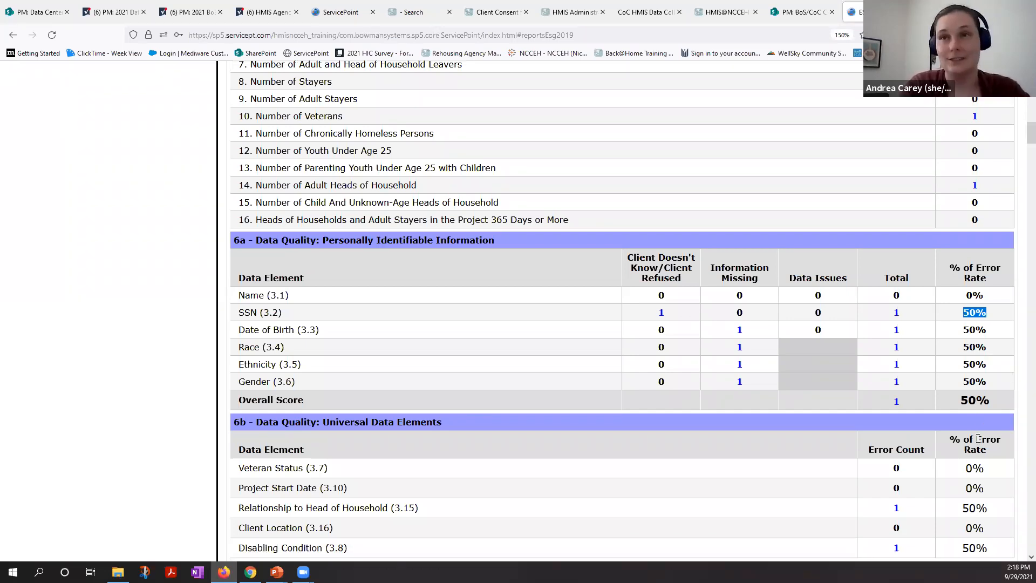
{"action": "scroll", "coordinate": [978, 438], "scroll_direction": "down", "scroll_amount": 3}
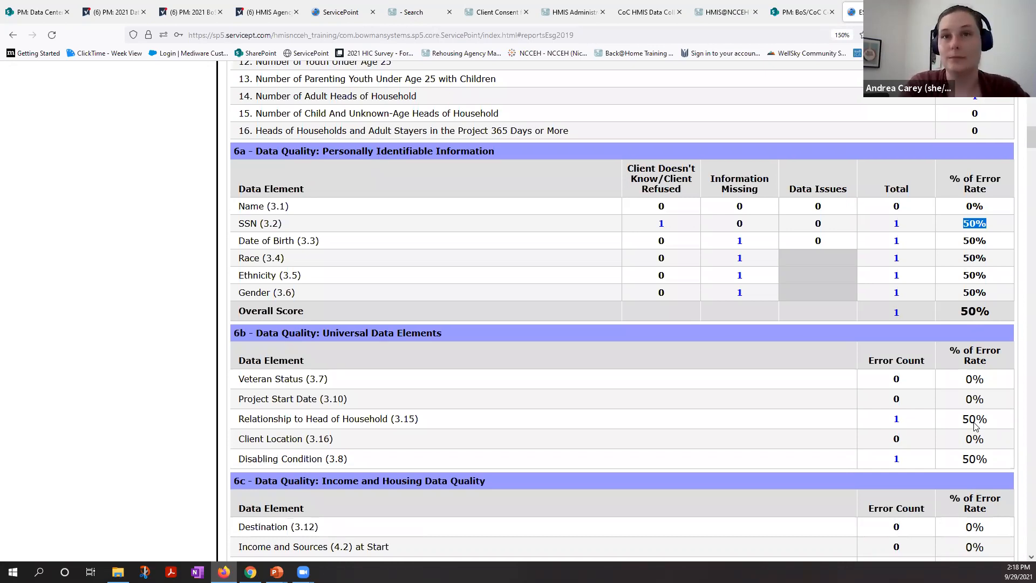
{"action": "scroll", "coordinate": [975, 426], "scroll_direction": "down", "scroll_amount": 5}
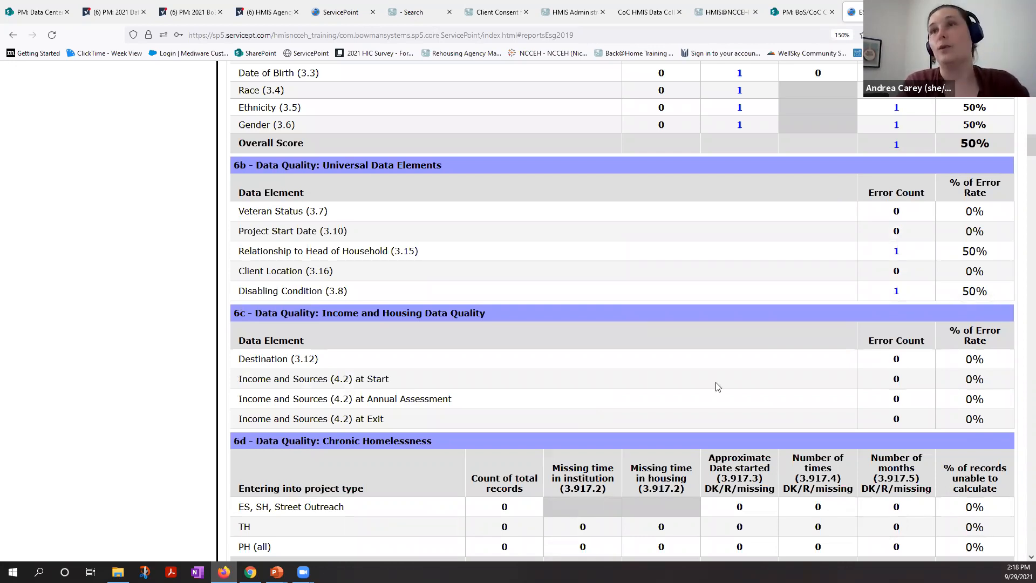
{"action": "scroll", "coordinate": [718, 386], "scroll_direction": "up", "scroll_amount": 1}
{"action": "scroll", "coordinate": [717, 386], "scroll_direction": "up", "scroll_amount": 1}
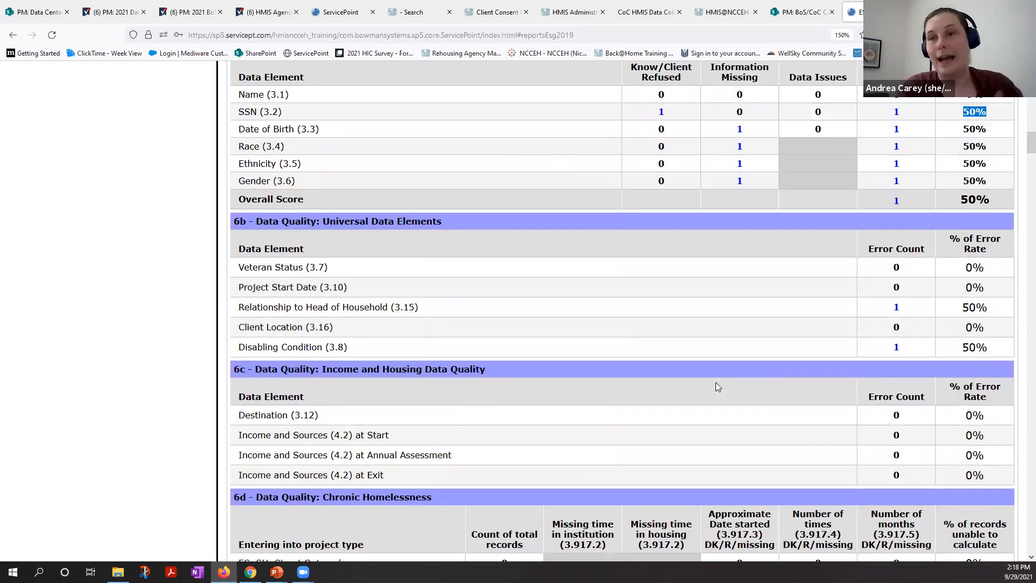
{"action": "scroll", "coordinate": [718, 386], "scroll_direction": "up", "scroll_amount": 2}
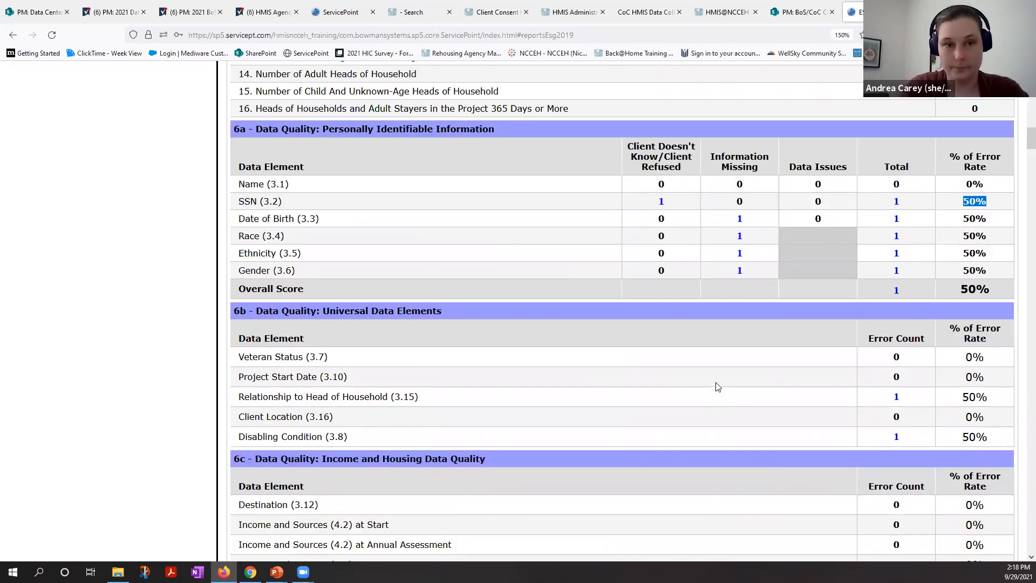
{"action": "scroll", "coordinate": [718, 386], "scroll_direction": "up", "scroll_amount": 1}
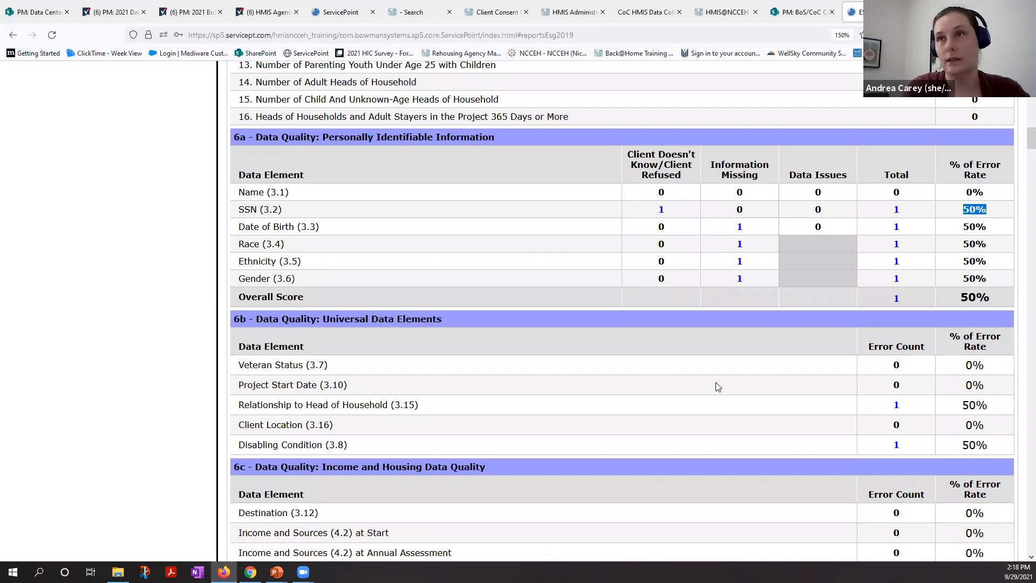
Step: Clear the highlighted error rate and go back to the Client Filter and the 4a - Project Identifiers in HMIS table
{"action": "scroll", "coordinate": [718, 386], "scroll_direction": "up", "scroll_amount": 5}
{"action": "left_click", "coordinate": [717, 386]}
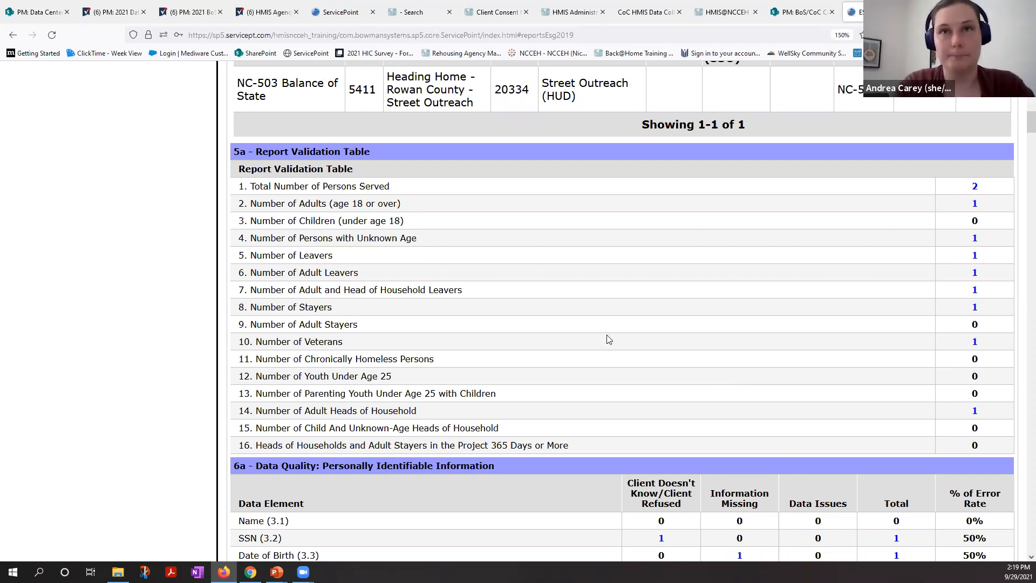
{"action": "scroll", "coordinate": [608, 339], "scroll_direction": "up", "scroll_amount": 1}
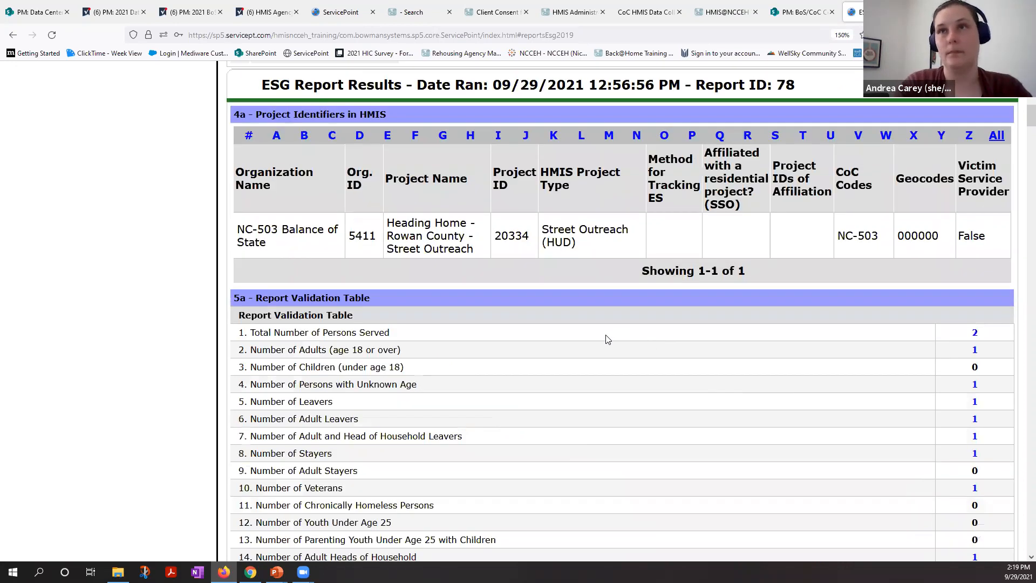
{"action": "scroll", "coordinate": [607, 339], "scroll_direction": "up", "scroll_amount": 3}
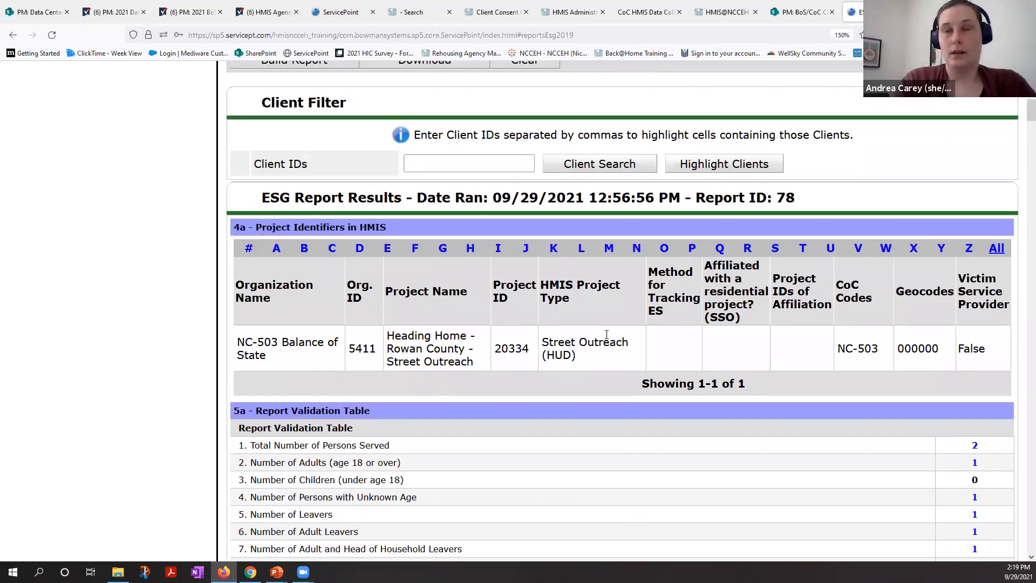
{"action": "scroll", "coordinate": [608, 337], "scroll_direction": "up", "scroll_amount": 1}
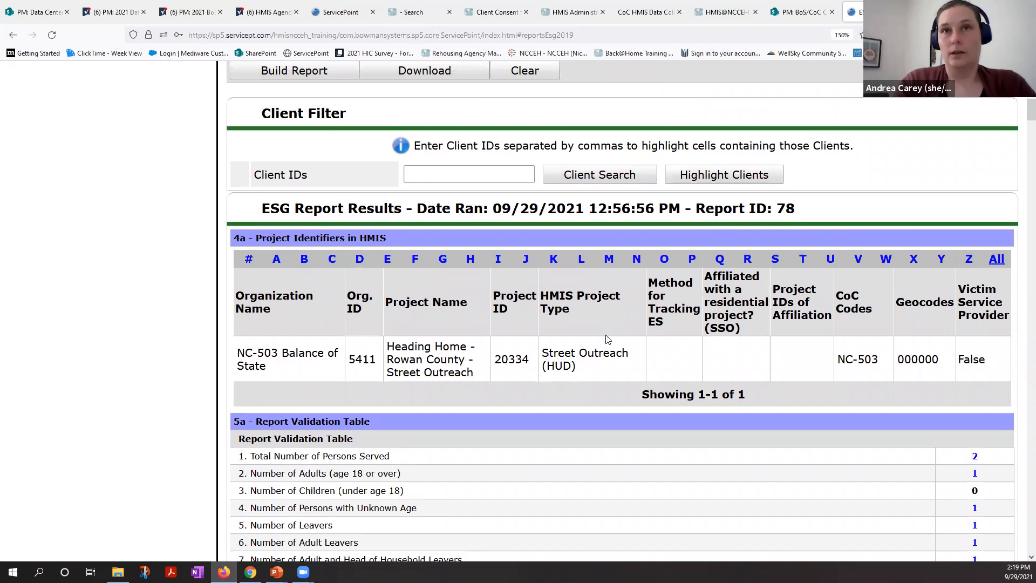
Step: Collapse the Report Run History and search the page for "9b" to reach the 9b - Number of Persons Engaged table
{"action": "scroll", "coordinate": [607, 339], "scroll_direction": "up", "scroll_amount": 10}
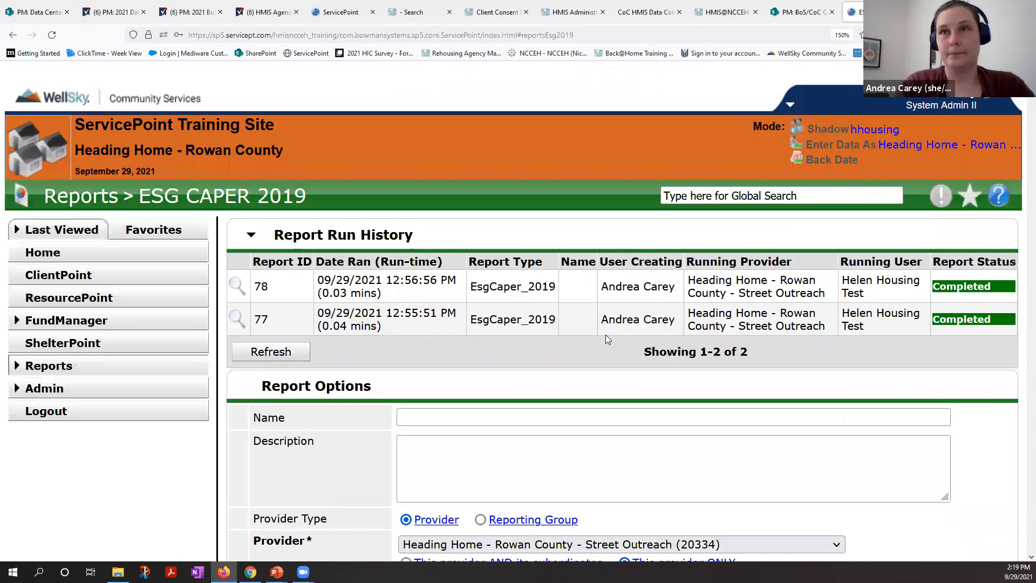
{"action": "left_click", "coordinate": [250, 236]}
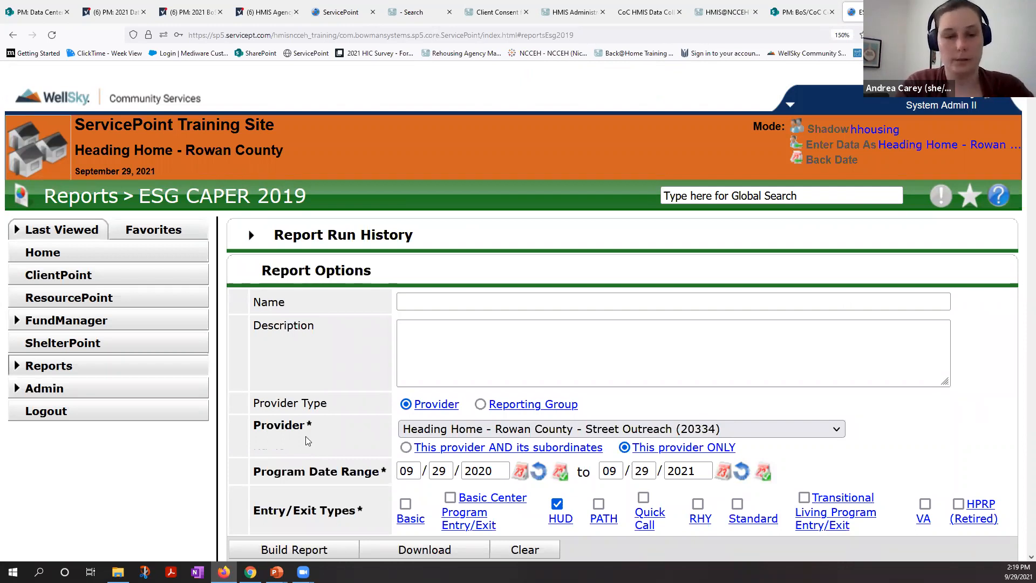
{"action": "key", "text": "ctrl+f"}
{"action": "type", "text": "9b"}
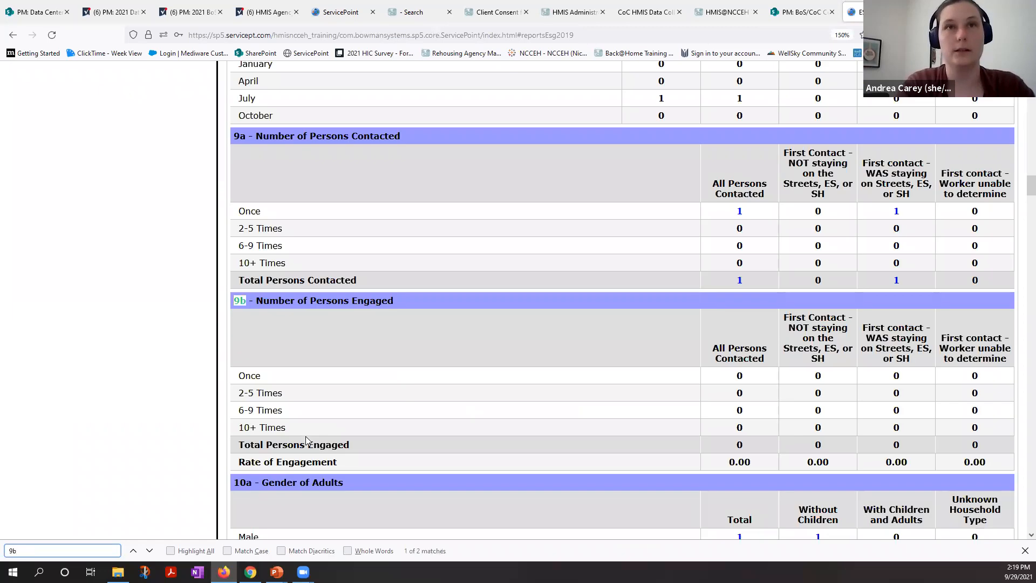
{"action": "key", "text": "Return"}
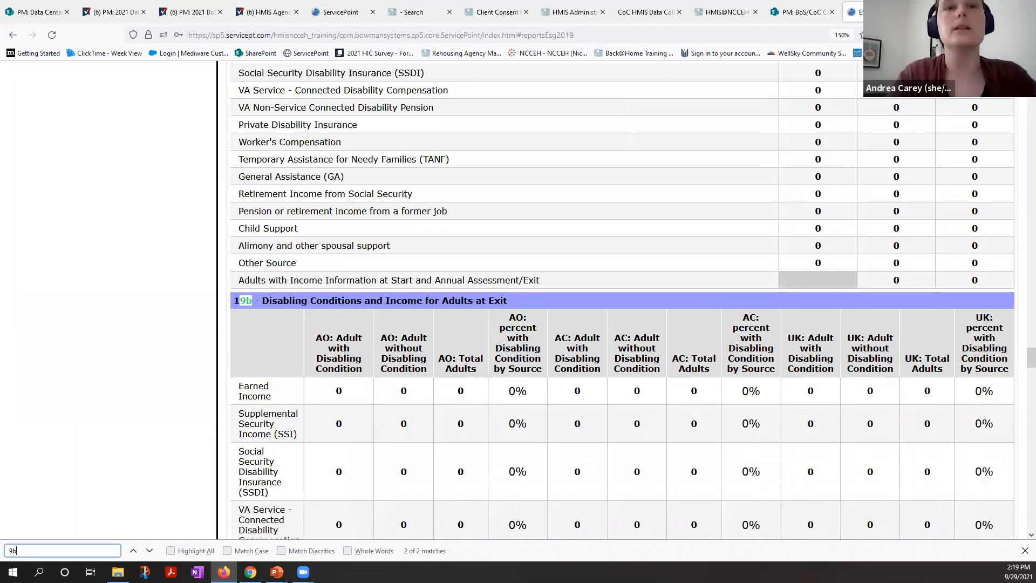
{"action": "left_click", "coordinate": [134, 552]}
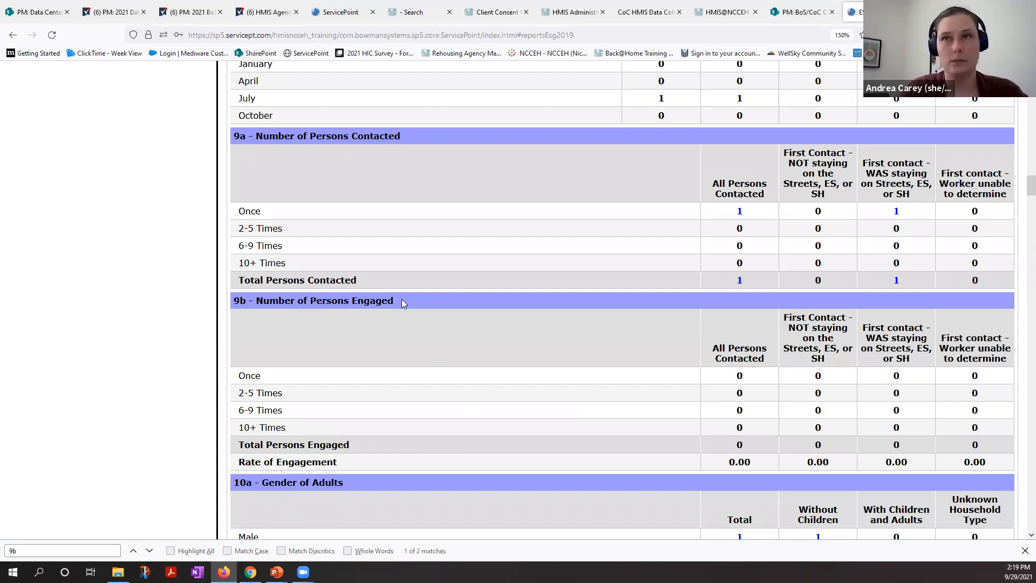
Step: Compare table 9a - Number of Persons Contacted with 9b - Number of Persons Engaged, including the Total Persons Engaged row
{"action": "scroll", "coordinate": [402, 299], "scroll_direction": "up", "scroll_amount": 2}
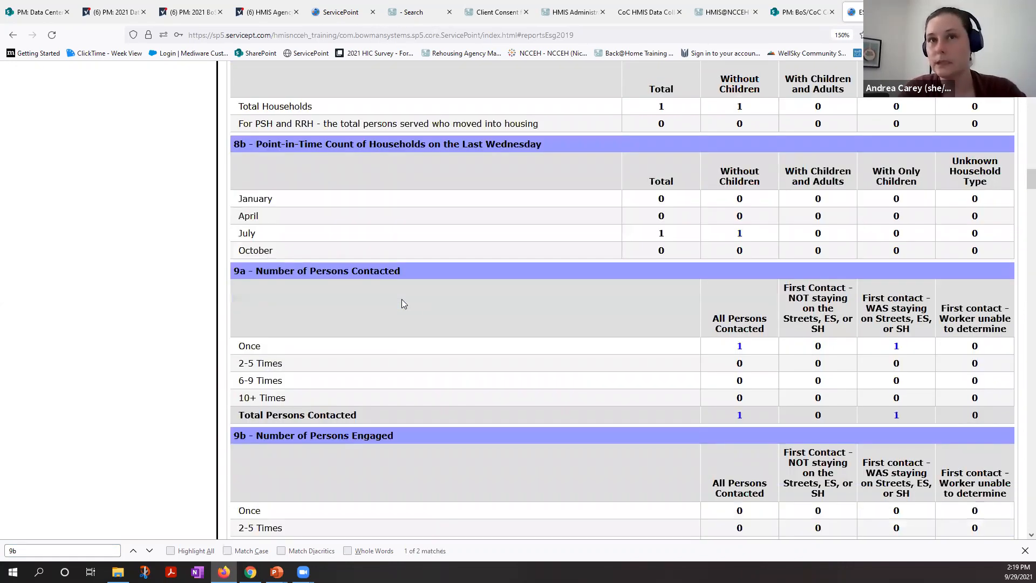
{"action": "scroll", "coordinate": [402, 299], "scroll_direction": "down", "scroll_amount": 3}
{"action": "left_click_drag", "start_coordinate": [278, 412], "coordinate": [374, 410]}
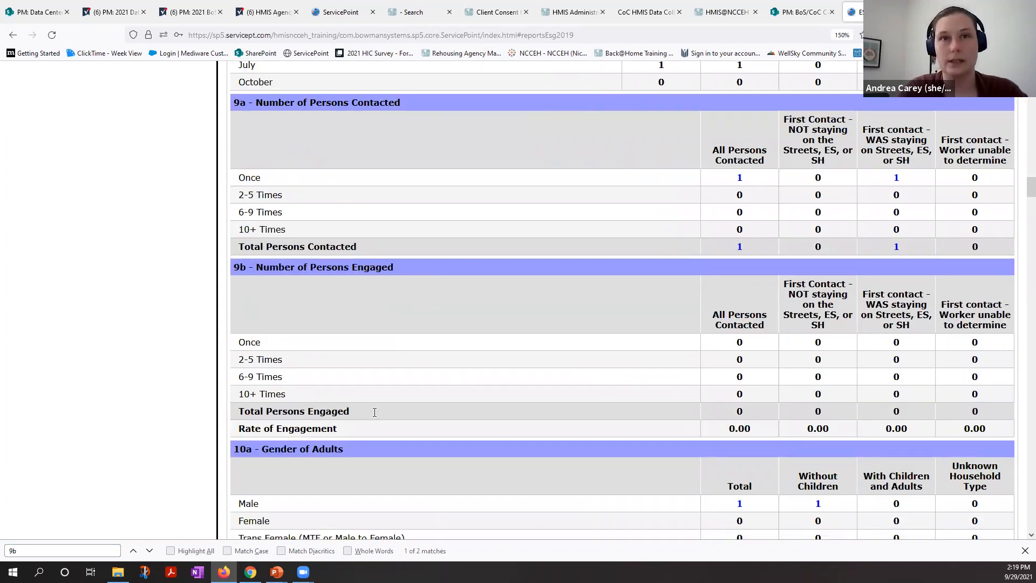
{"action": "left_click", "coordinate": [371, 415]}
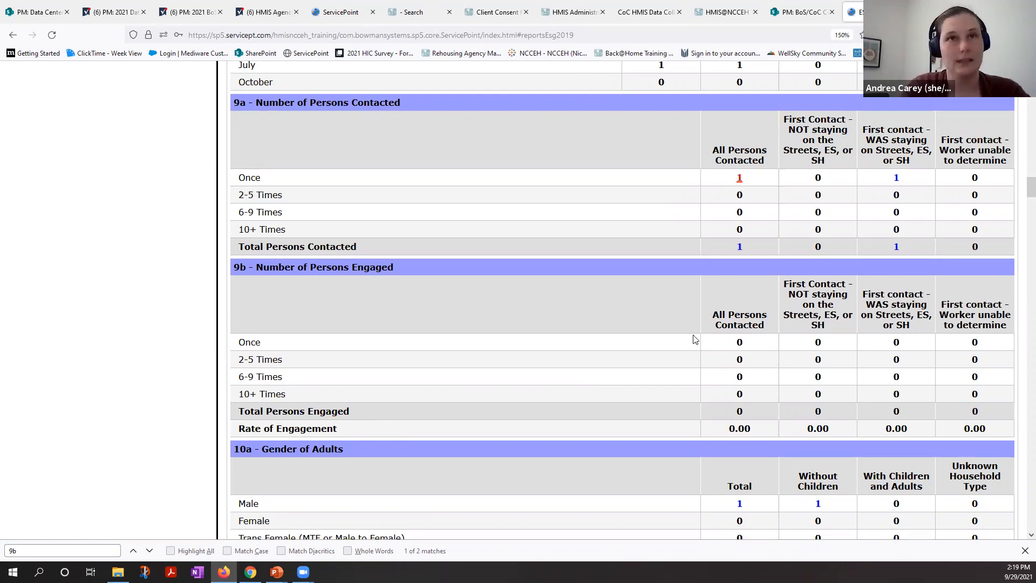
{"action": "scroll", "coordinate": [694, 339], "scroll_direction": "up", "scroll_amount": 1}
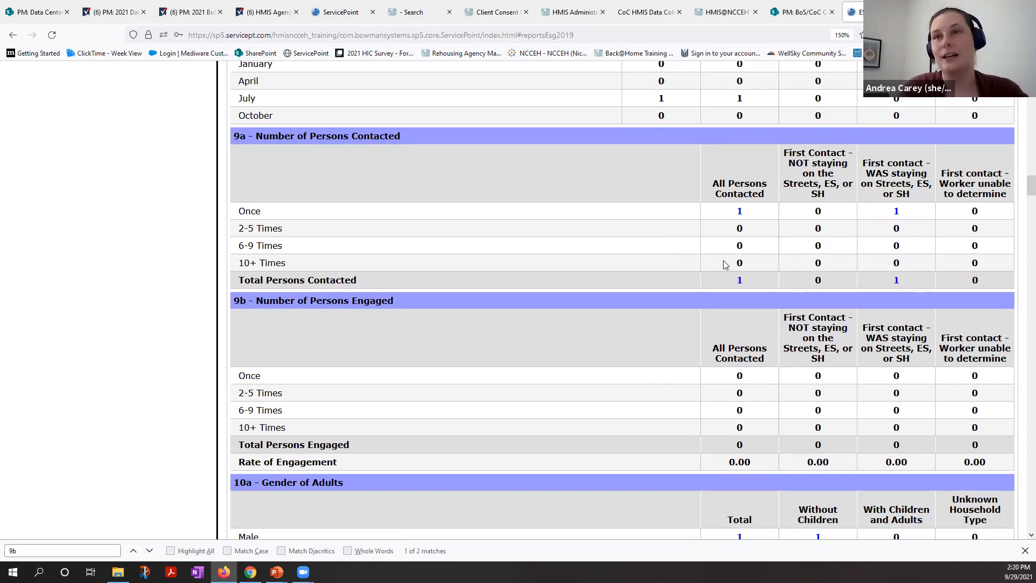
{"action": "scroll", "coordinate": [723, 281], "scroll_direction": "up", "scroll_amount": 3}
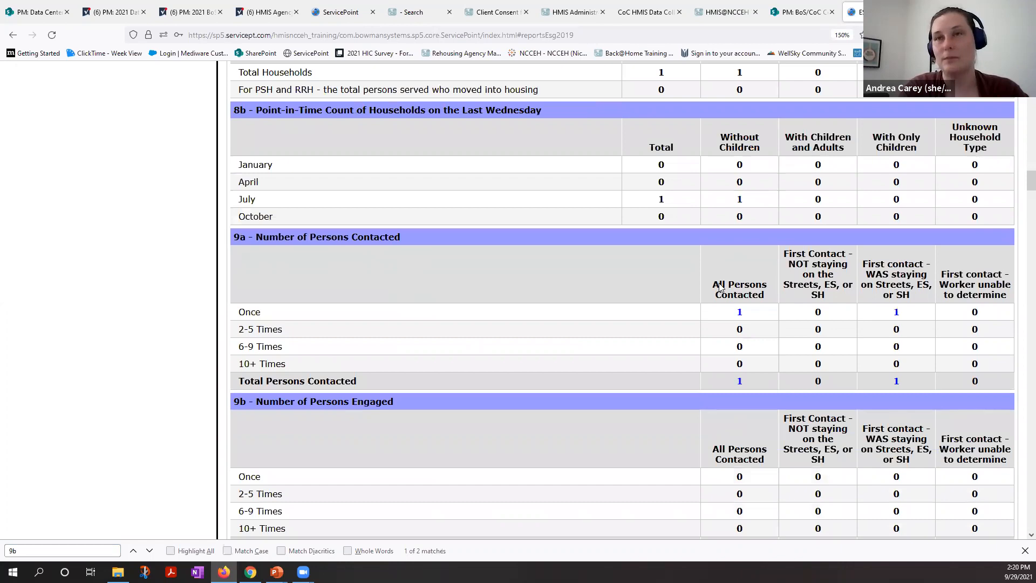
{"action": "scroll", "coordinate": [733, 277], "scroll_direction": "down", "scroll_amount": 1}
Step: View the clients counted as Information Missing for Date of Birth (3.3) in table 6a, and close the list
{"action": "scroll", "coordinate": [733, 277], "scroll_direction": "up", "scroll_amount": 5}
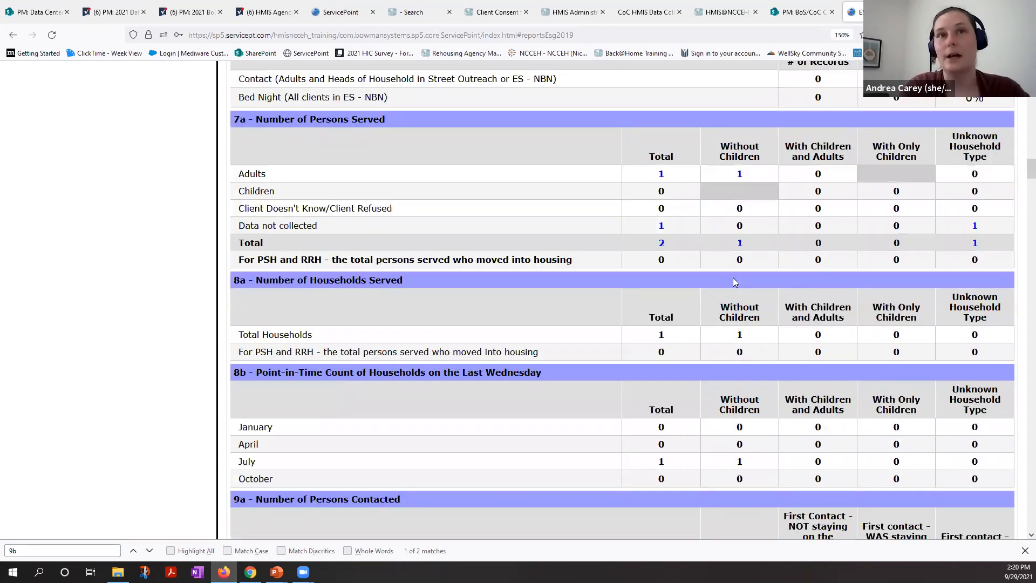
{"action": "scroll", "coordinate": [732, 278], "scroll_direction": "up", "scroll_amount": 1}
{"action": "scroll", "coordinate": [733, 277], "scroll_direction": "up", "scroll_amount": 5}
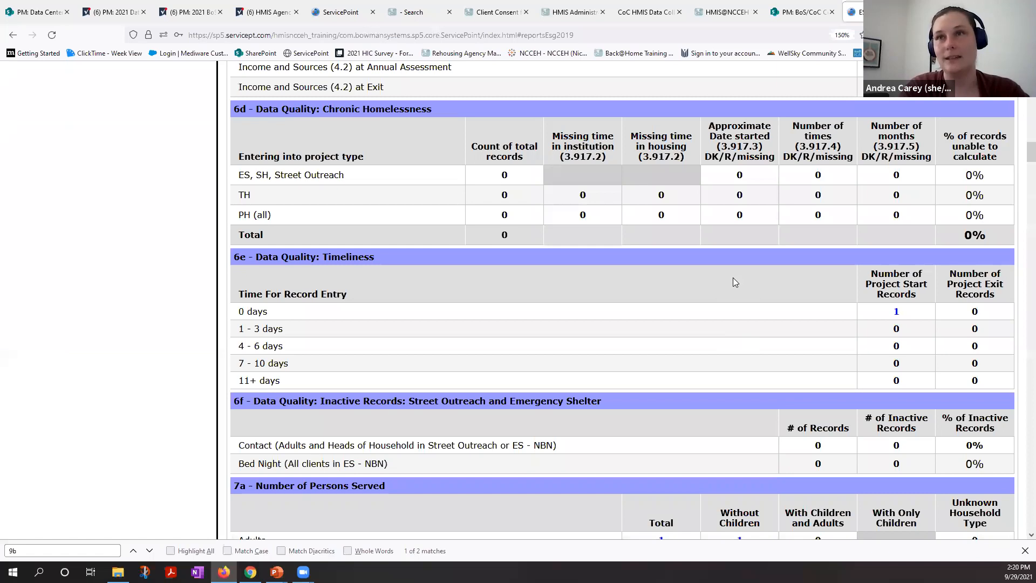
{"action": "scroll", "coordinate": [732, 277], "scroll_direction": "up", "scroll_amount": 1}
{"action": "scroll", "coordinate": [734, 281], "scroll_direction": "up", "scroll_amount": 1}
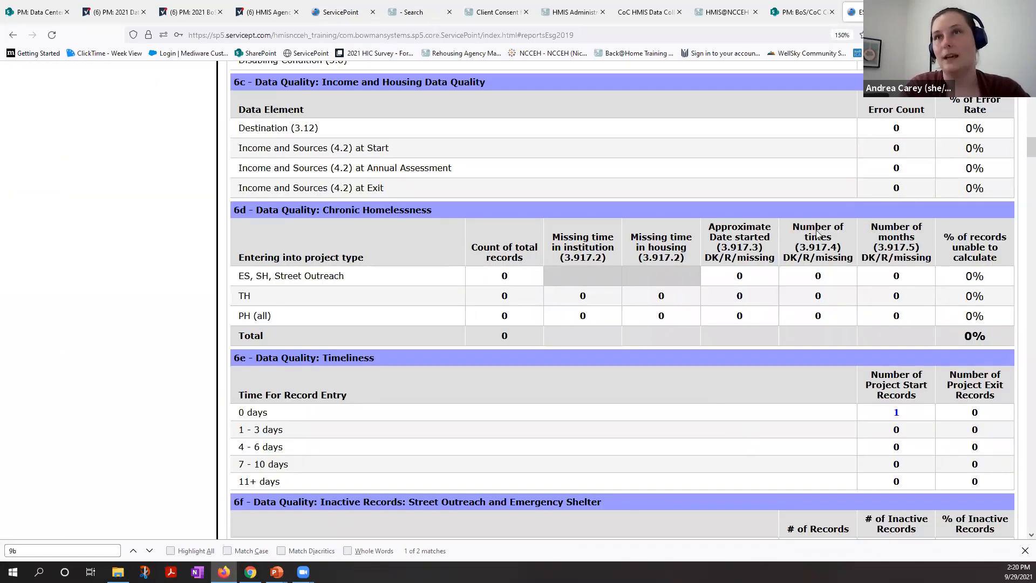
{"action": "scroll", "coordinate": [769, 167], "scroll_direction": "up", "scroll_amount": 5}
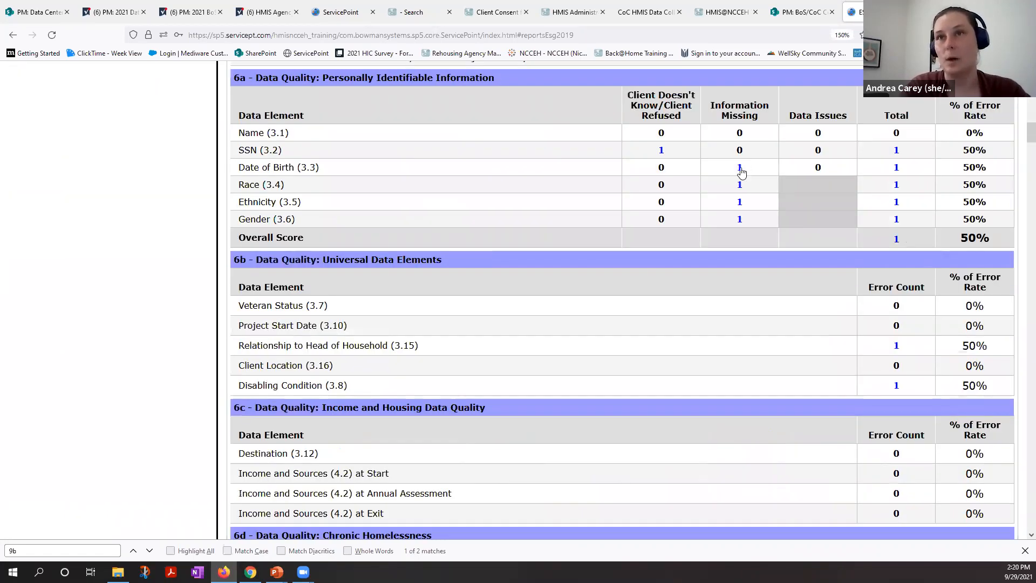
{"action": "left_click", "coordinate": [740, 167]}
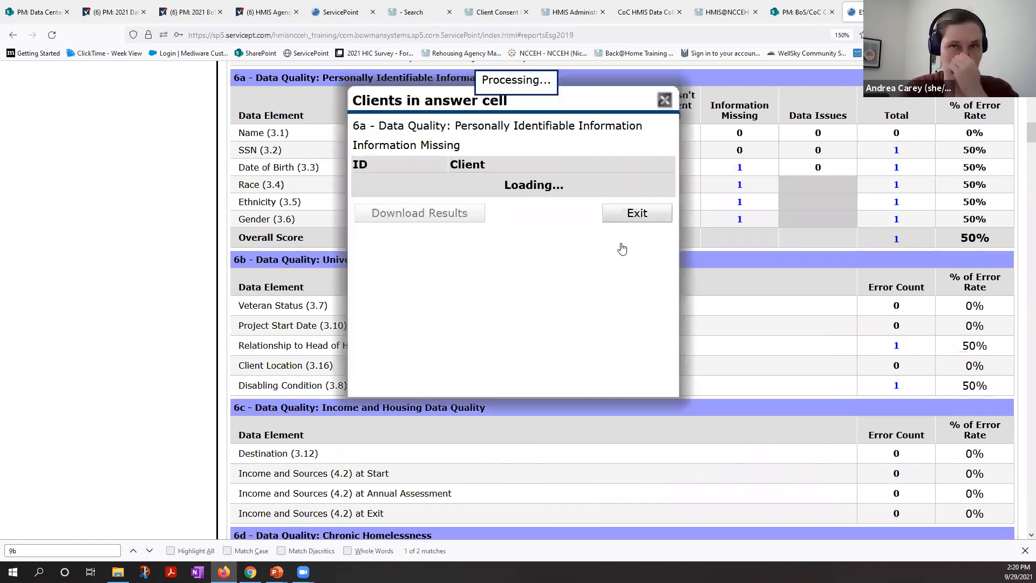
{"action": "left_click", "coordinate": [622, 245]}
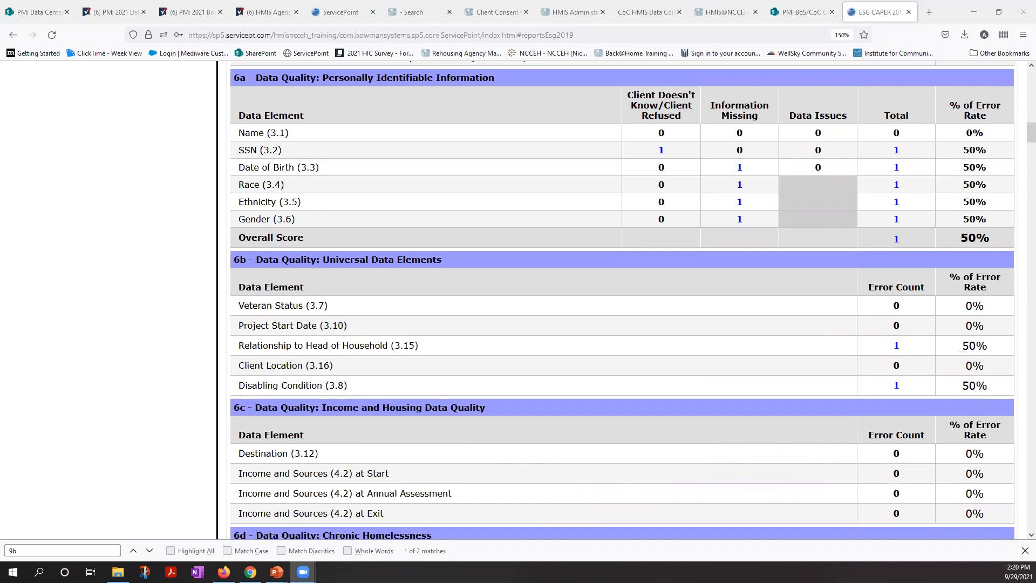
Step: Examine the report tables from 6c - Income and Housing Data Quality through the gender tables to 11 - Age
{"action": "scroll", "coordinate": [378, 406], "scroll_direction": "down", "scroll_amount": 1}
{"action": "scroll", "coordinate": [377, 405], "scroll_direction": "down", "scroll_amount": 4}
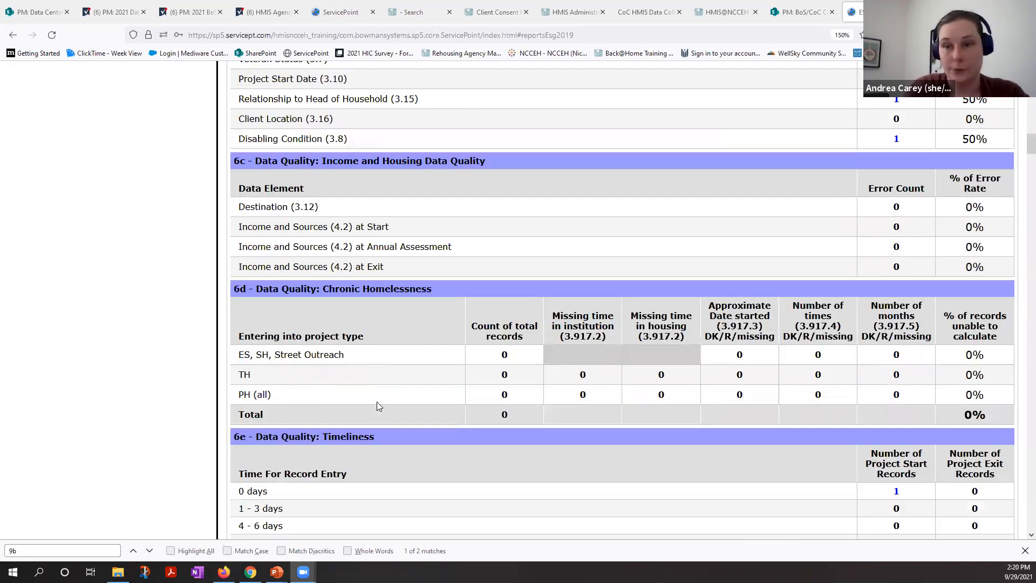
{"action": "scroll", "coordinate": [377, 405], "scroll_direction": "down", "scroll_amount": 1}
{"action": "scroll", "coordinate": [376, 406], "scroll_direction": "down", "scroll_amount": 4}
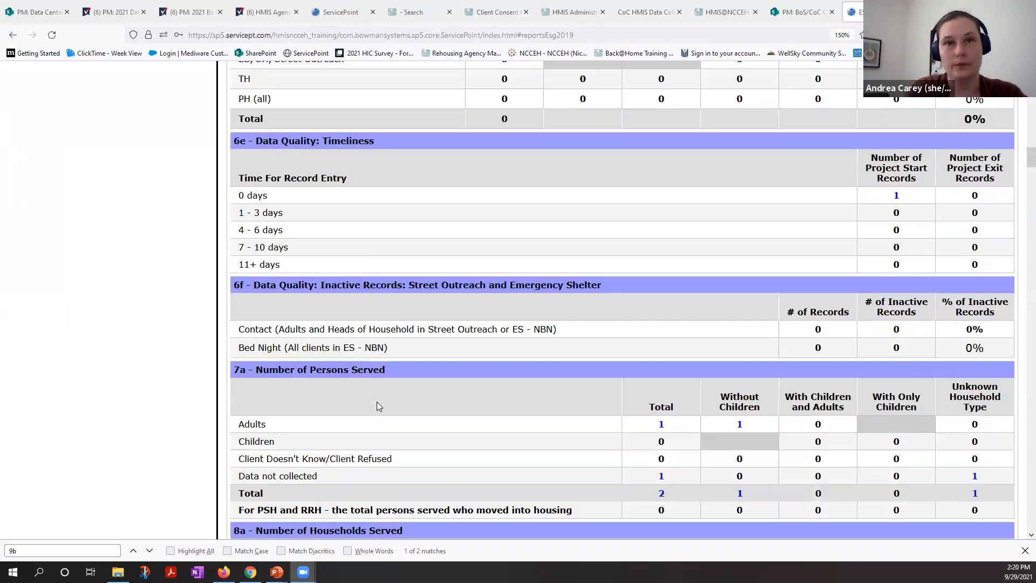
{"action": "scroll", "coordinate": [376, 402], "scroll_direction": "down", "scroll_amount": 8}
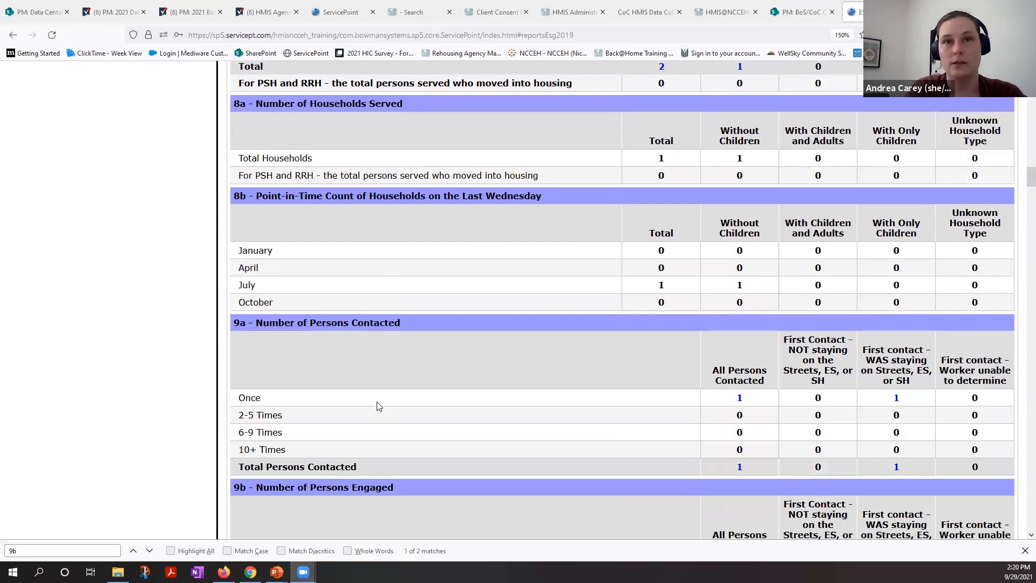
{"action": "scroll", "coordinate": [377, 406], "scroll_direction": "down", "scroll_amount": 3}
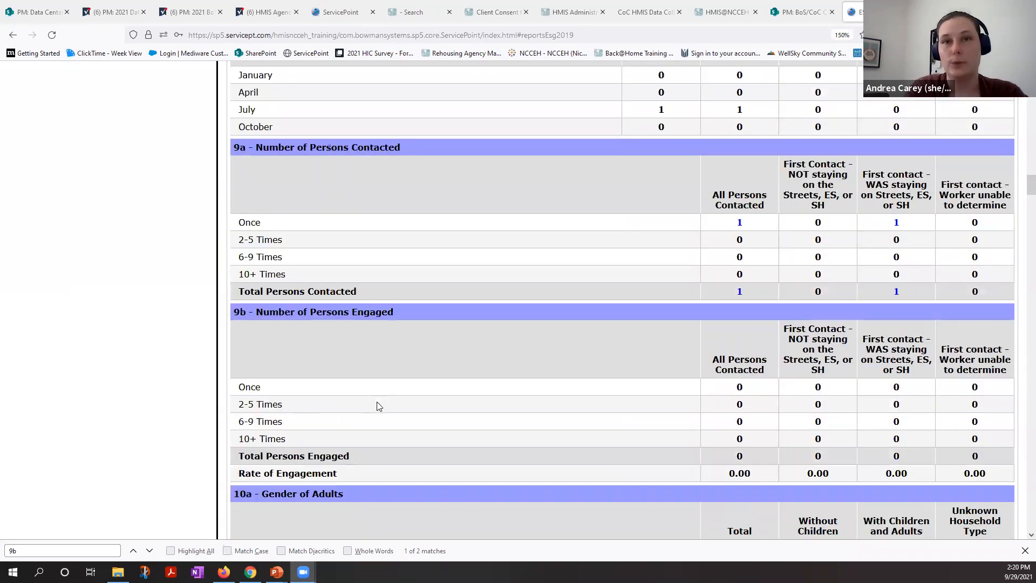
{"action": "scroll", "coordinate": [377, 406], "scroll_direction": "down", "scroll_amount": 4}
{"action": "scroll", "coordinate": [376, 405], "scroll_direction": "down", "scroll_amount": 8}
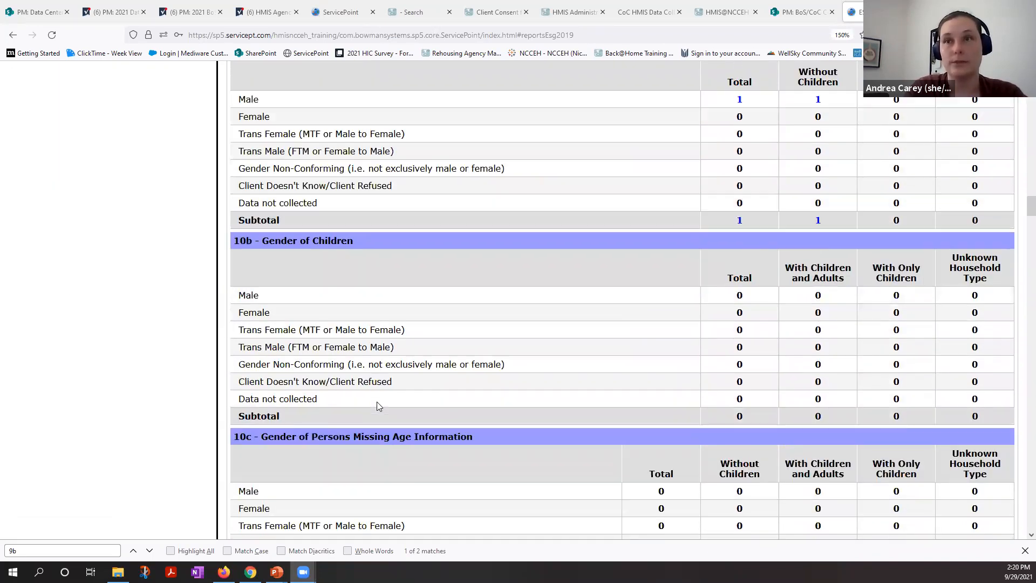
{"action": "scroll", "coordinate": [377, 406], "scroll_direction": "down", "scroll_amount": 1}
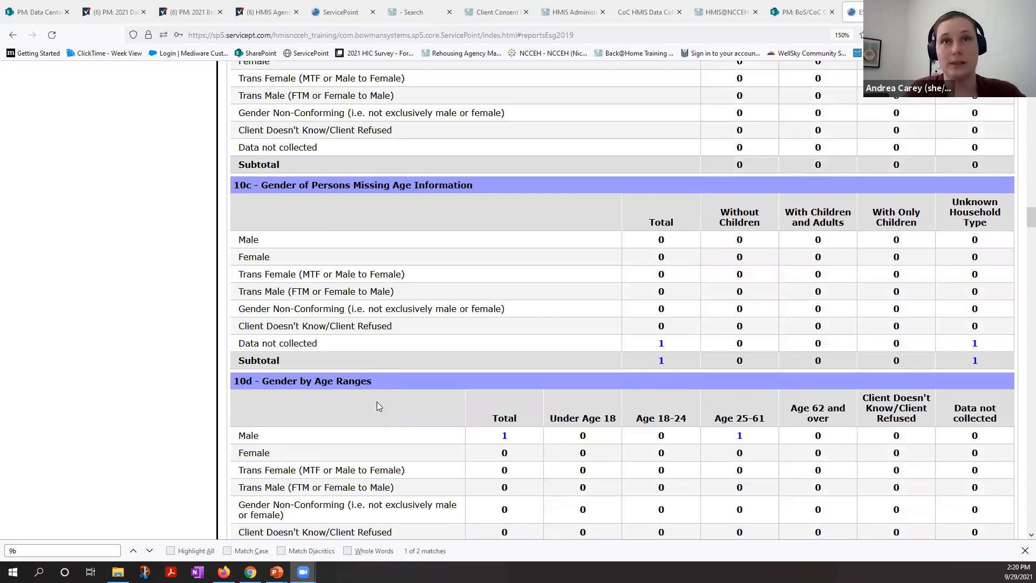
{"action": "scroll", "coordinate": [376, 406], "scroll_direction": "down", "scroll_amount": 1}
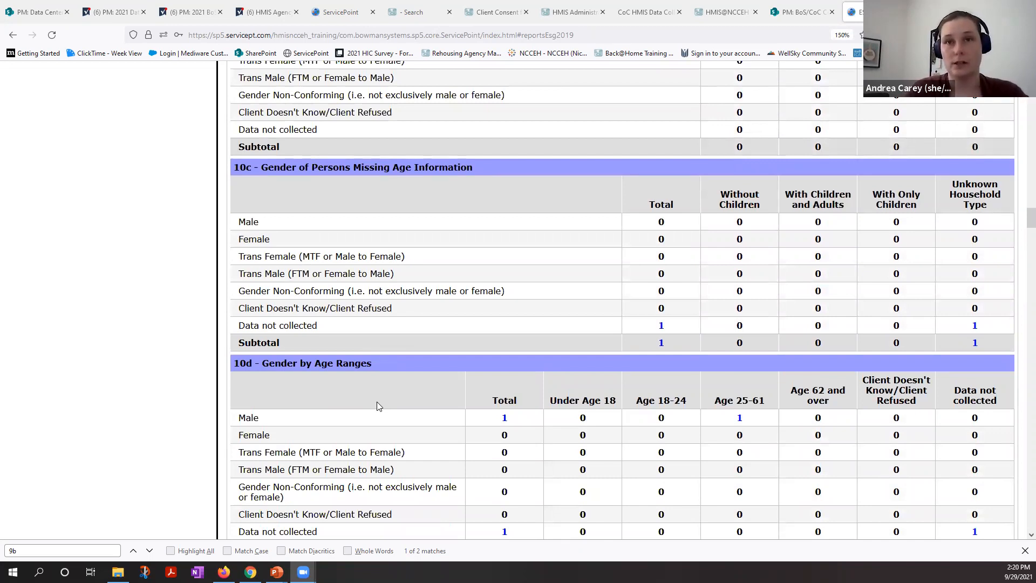
{"action": "scroll", "coordinate": [377, 406], "scroll_direction": "down", "scroll_amount": 1}
{"action": "scroll", "coordinate": [378, 406], "scroll_direction": "down", "scroll_amount": 5}
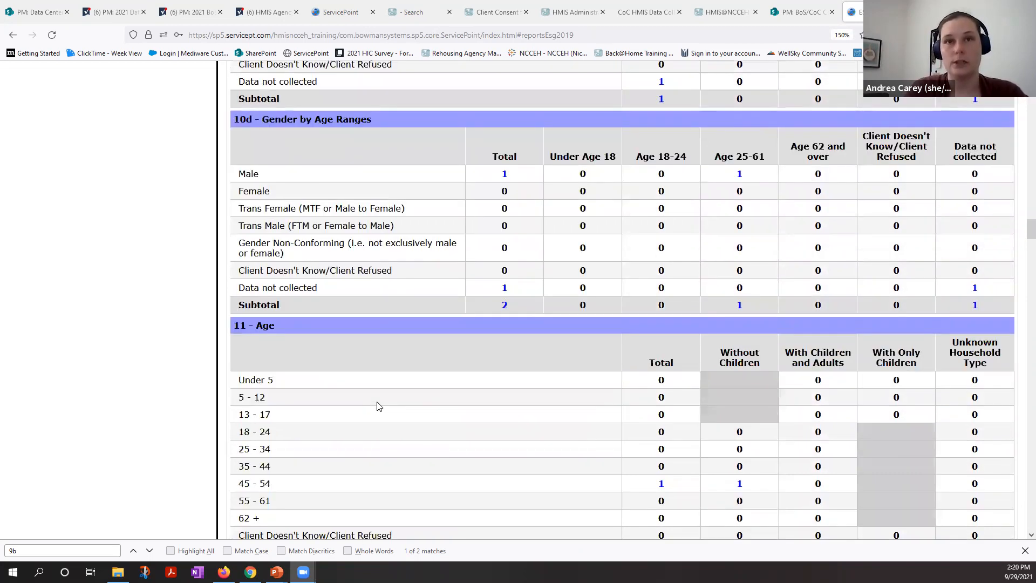
{"action": "scroll", "coordinate": [378, 406], "scroll_direction": "down", "scroll_amount": 5}
{"action": "scroll", "coordinate": [1020, 234], "scroll_direction": "down", "scroll_amount": 1}
Step: Look up the client by client ID in the Global Search and open the profile using the current system date
{"action": "left_click_drag", "start_coordinate": [1019, 237], "coordinate": [1020, 464]}
{"action": "left_click_drag", "start_coordinate": [1020, 373], "coordinate": [1020, 374]}
{"action": "left_click_drag", "start_coordinate": [1019, 33], "coordinate": [1020, 33]}
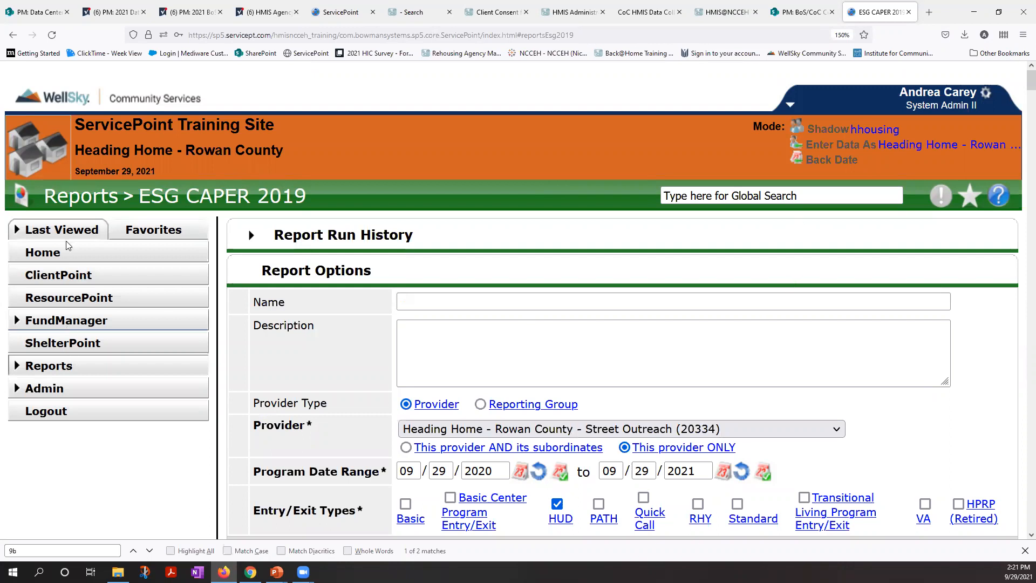
{"action": "left_click", "coordinate": [700, 200]}
{"action": "type", "text": "4"}
{"action": "key", "text": "BackSpace"}
{"action": "type", "text": "3"}
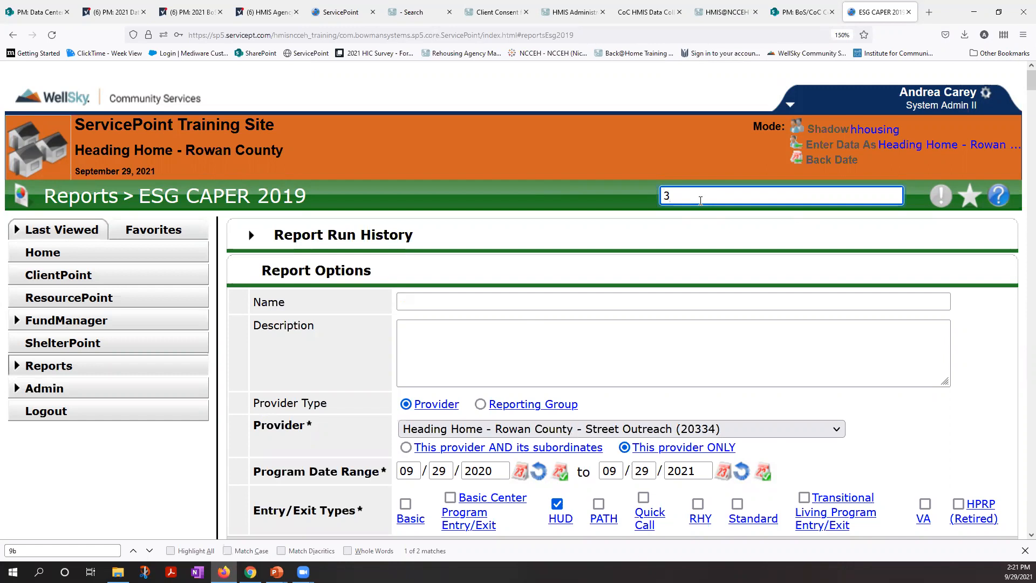
{"action": "key", "text": "BackSpace"}
{"action": "type", "text": "4"}
{"action": "left_click", "coordinate": [709, 215]}
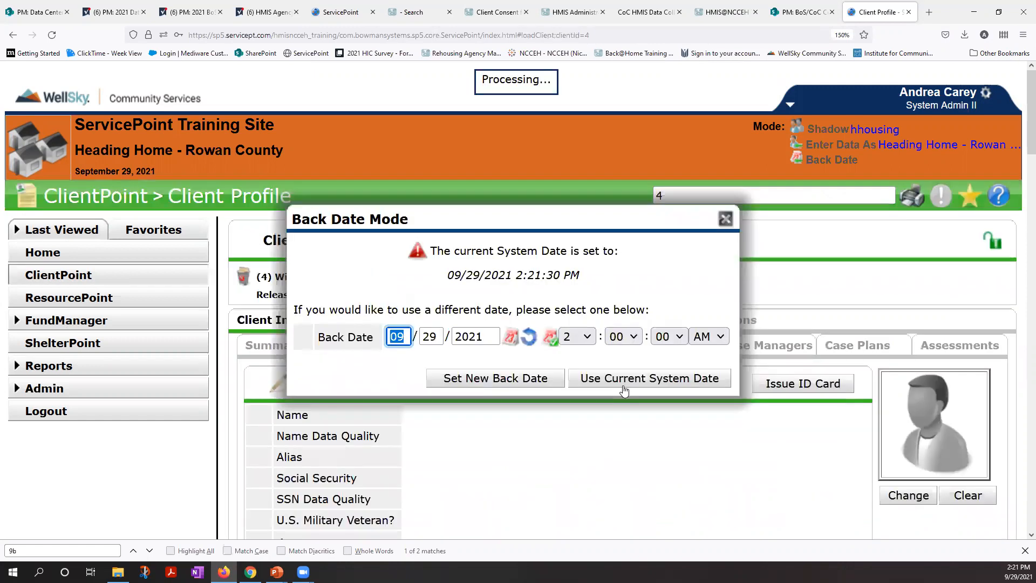
{"action": "left_click", "coordinate": [625, 380]}
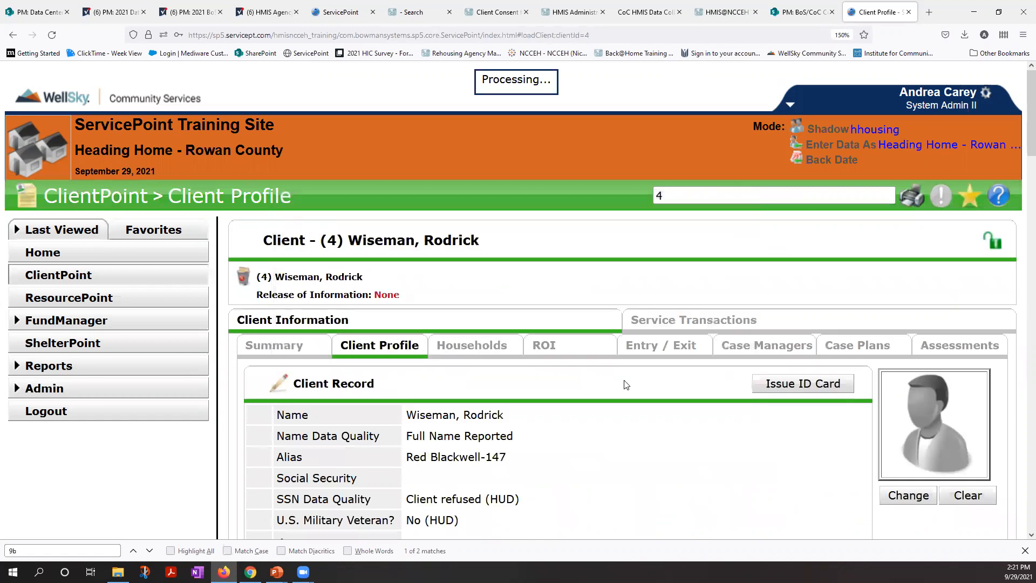
Step: Open the 09/29/2021 Update interim review of the client's Street Outreach entry and continue to its Project Start: SO assessment
{"action": "scroll", "coordinate": [622, 384], "scroll_direction": "down", "scroll_amount": 5}
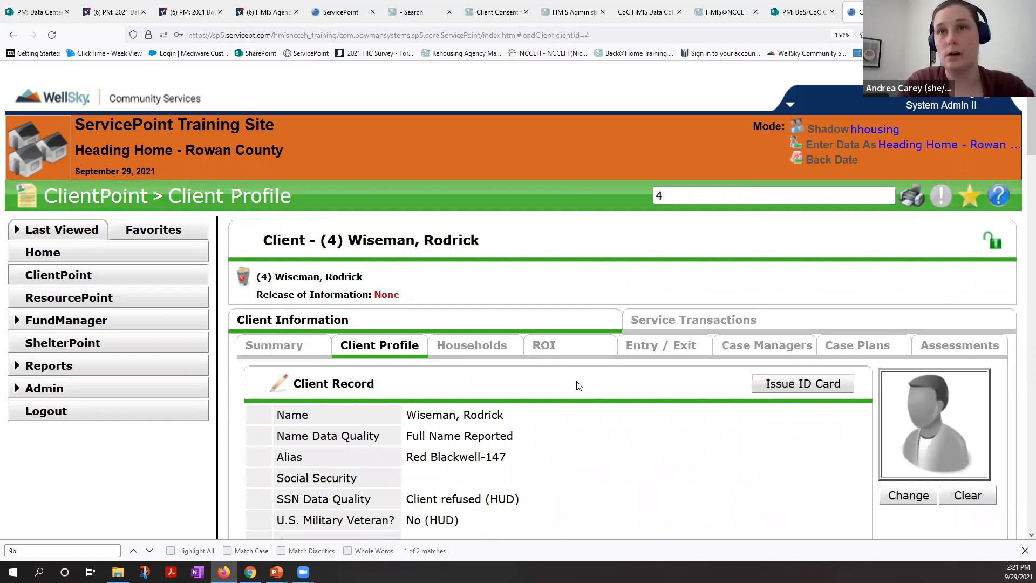
{"action": "left_click", "coordinate": [639, 350]}
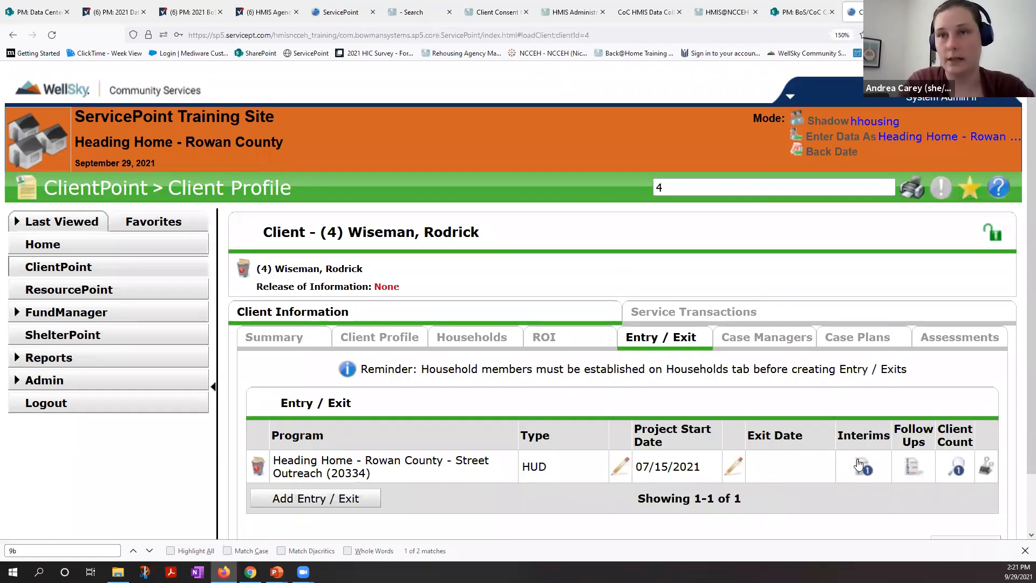
{"action": "left_click", "coordinate": [860, 465]}
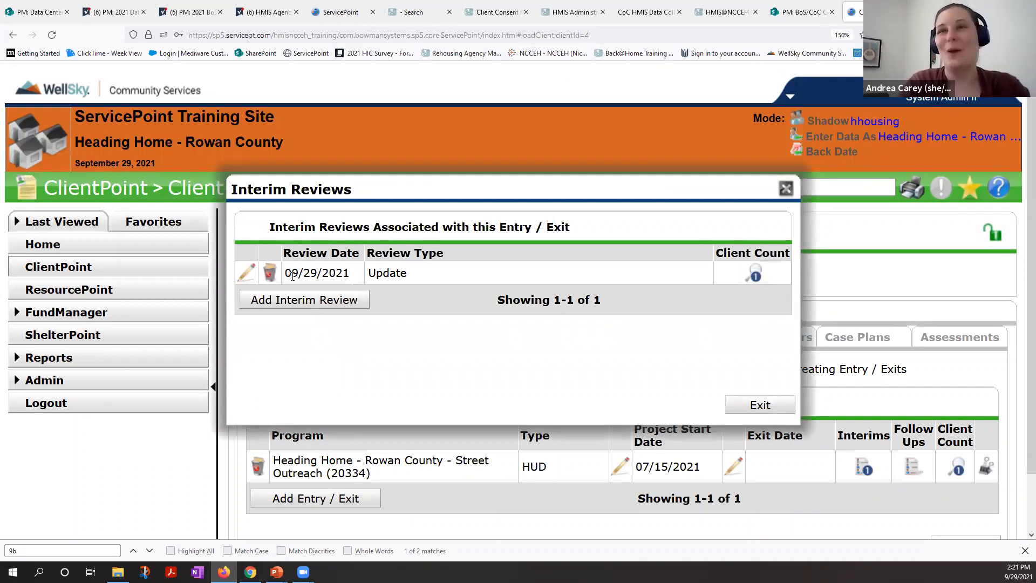
{"action": "left_click", "coordinate": [247, 275]}
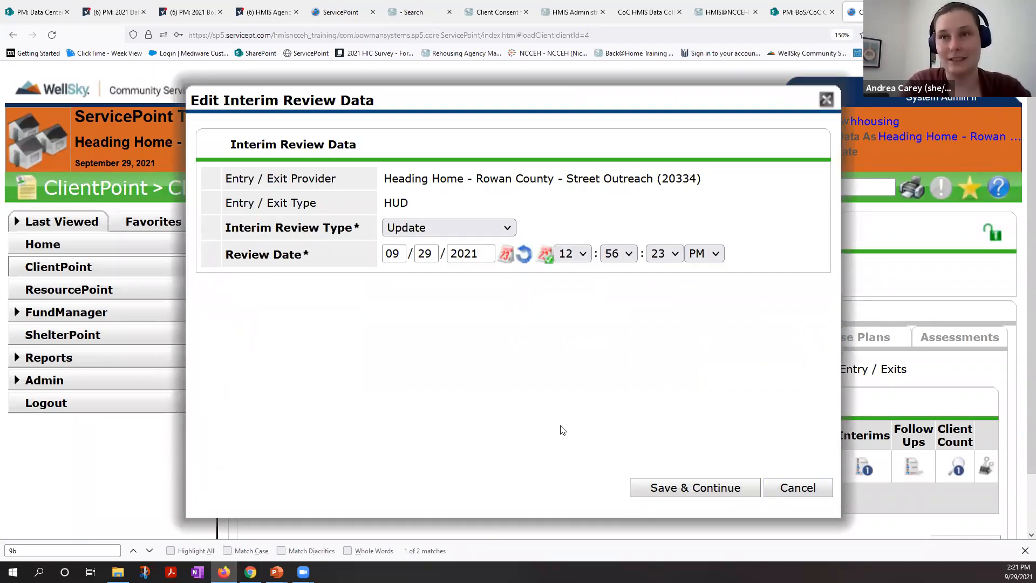
{"action": "left_click", "coordinate": [666, 487]}
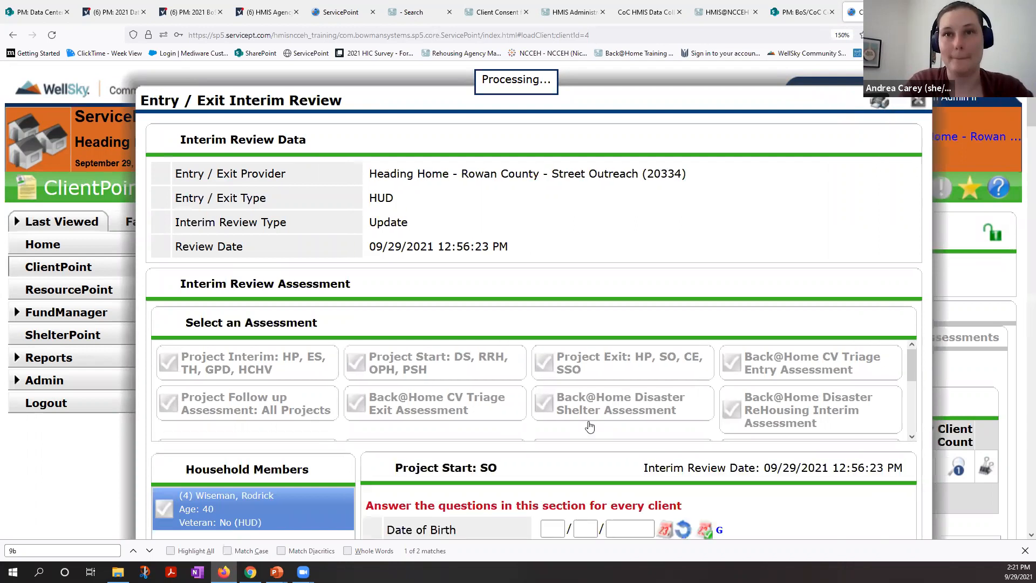
{"action": "scroll", "coordinate": [381, 435], "scroll_direction": "down", "scroll_amount": 1}
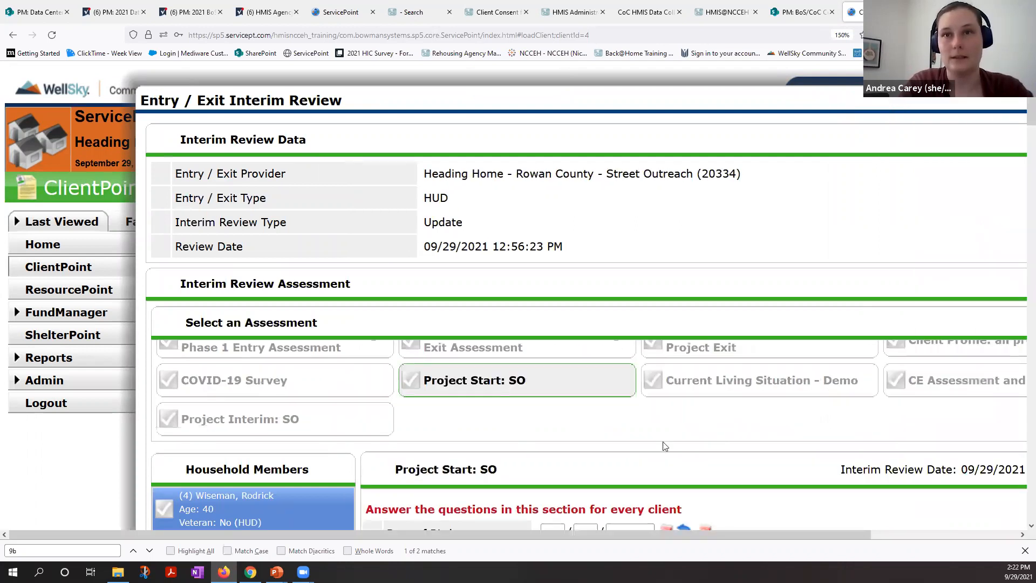
{"action": "scroll", "coordinate": [590, 421], "scroll_direction": "down", "scroll_amount": 3}
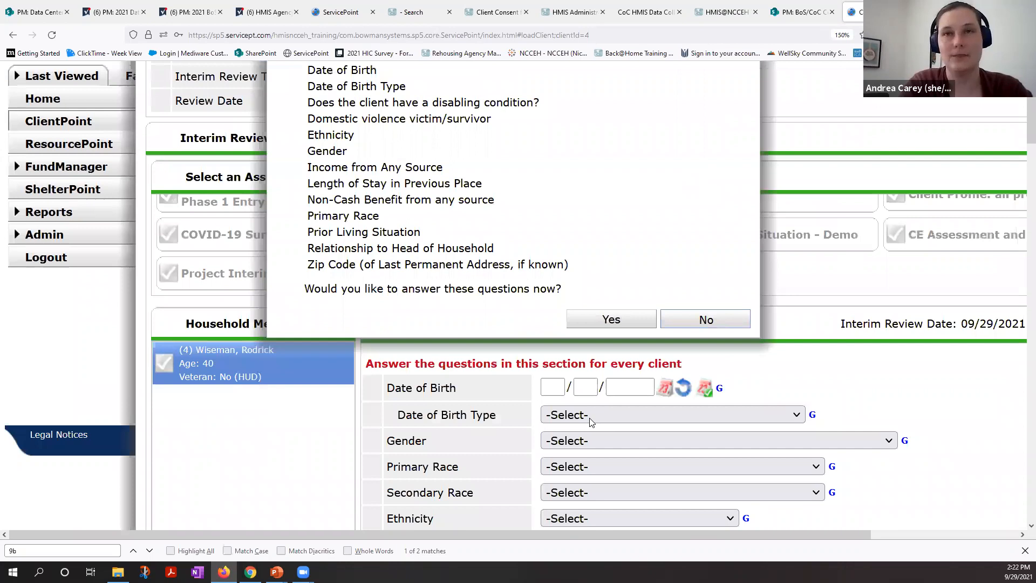
Step: Dismiss the unanswered-questions prompt and open the Project Interim: SO assessment at its Date of Engagement field
{"action": "key", "text": "Return"}
{"action": "scroll", "coordinate": [590, 418], "scroll_direction": "down", "scroll_amount": 5}
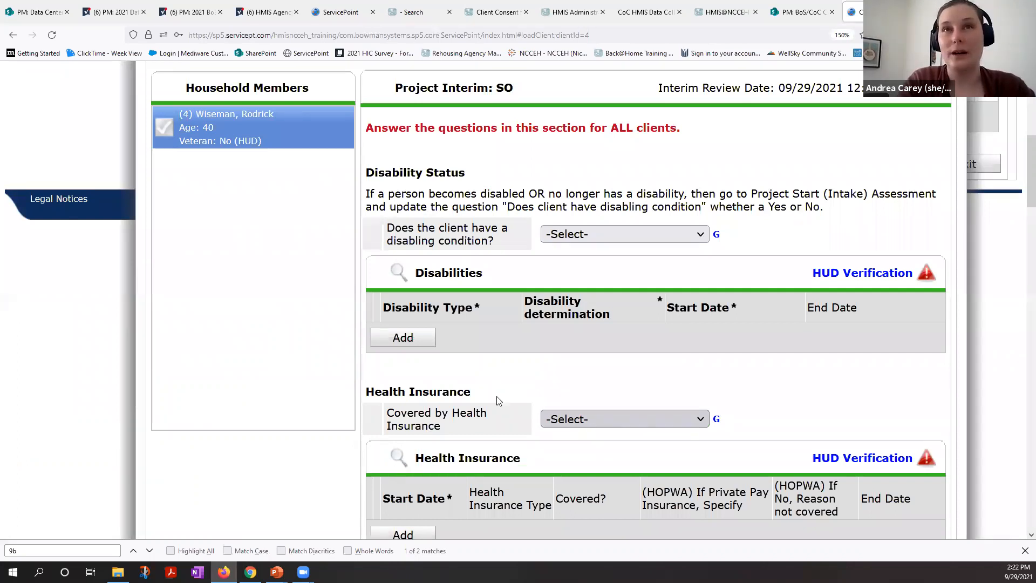
{"action": "scroll", "coordinate": [498, 400], "scroll_direction": "down", "scroll_amount": 6}
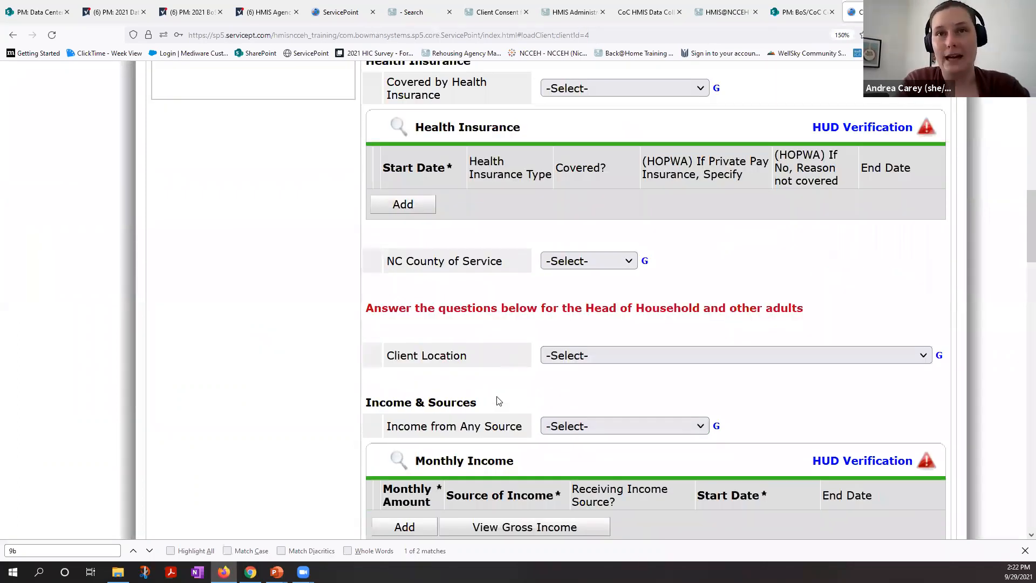
{"action": "scroll", "coordinate": [498, 400], "scroll_direction": "down", "scroll_amount": 9}
{"action": "scroll", "coordinate": [558, 356], "scroll_direction": "down", "scroll_amount": 2}
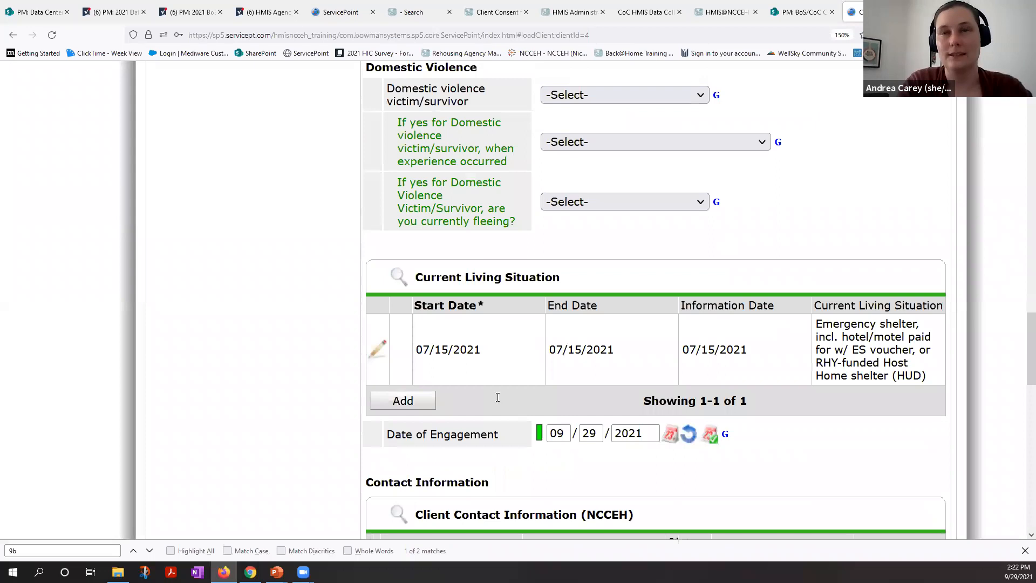
{"action": "scroll", "coordinate": [557, 356], "scroll_direction": "down", "scroll_amount": 3}
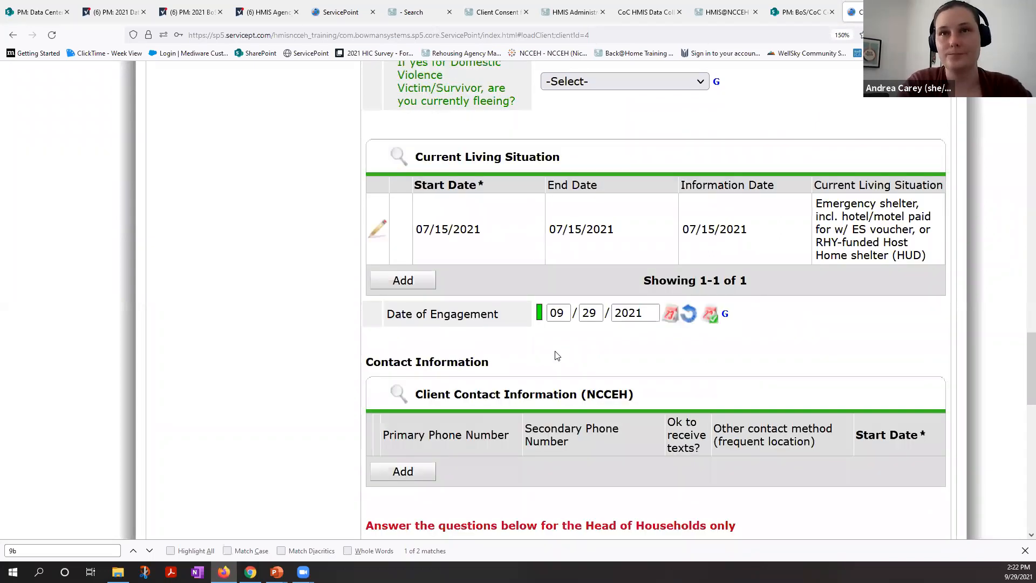
Step: Review the answer history of Date of Engagement, including the provider that added it, and close the history
{"action": "left_click", "coordinate": [541, 317]}
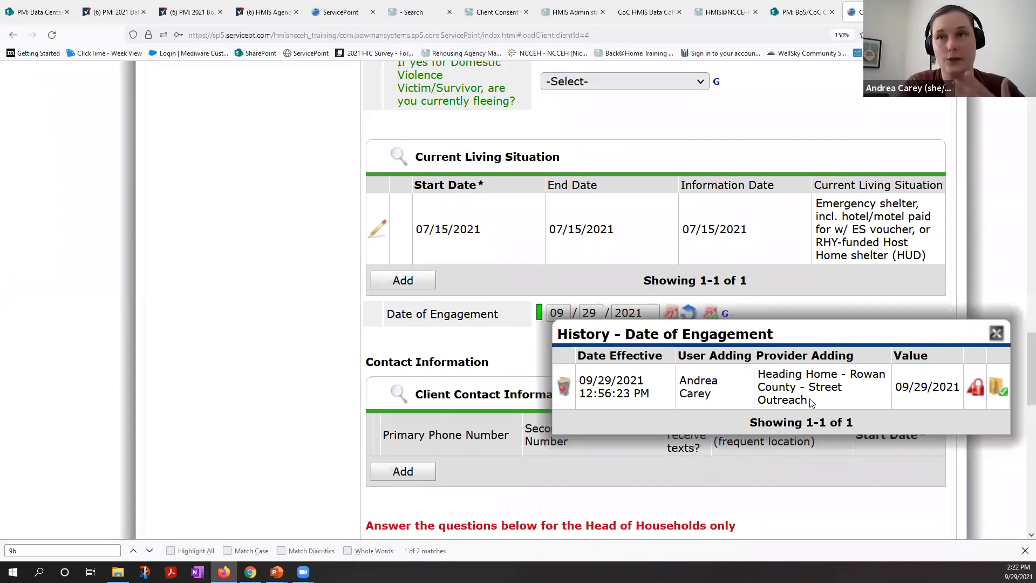
{"action": "triple_click", "coordinate": [760, 373]}
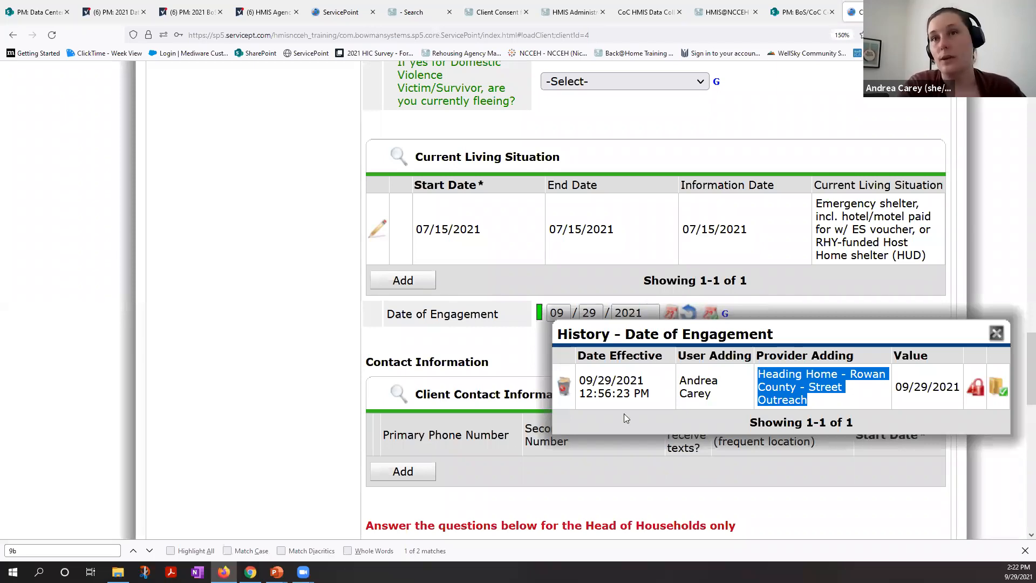
{"action": "left_click", "coordinate": [565, 394]}
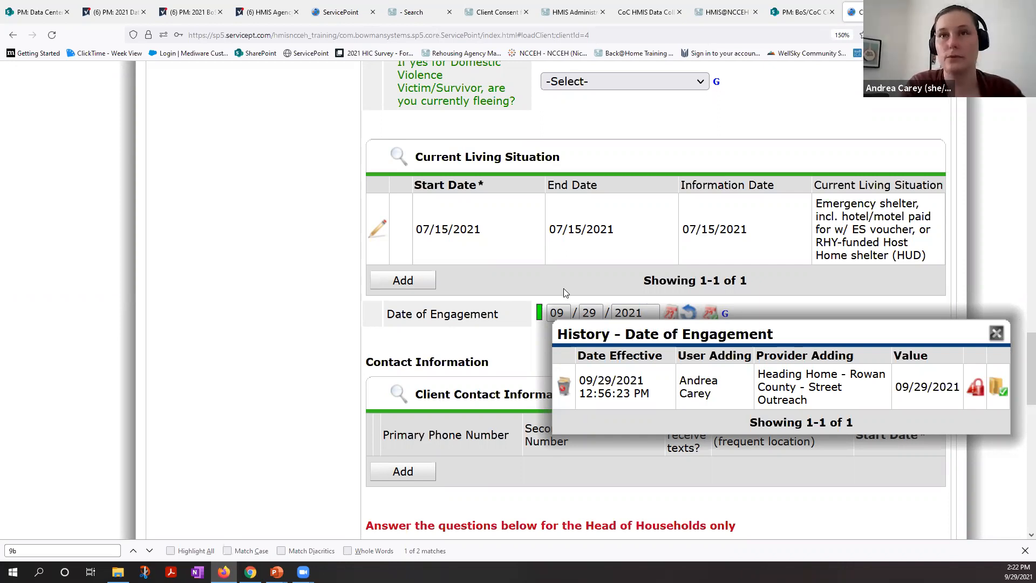
{"action": "left_click", "coordinate": [997, 335]}
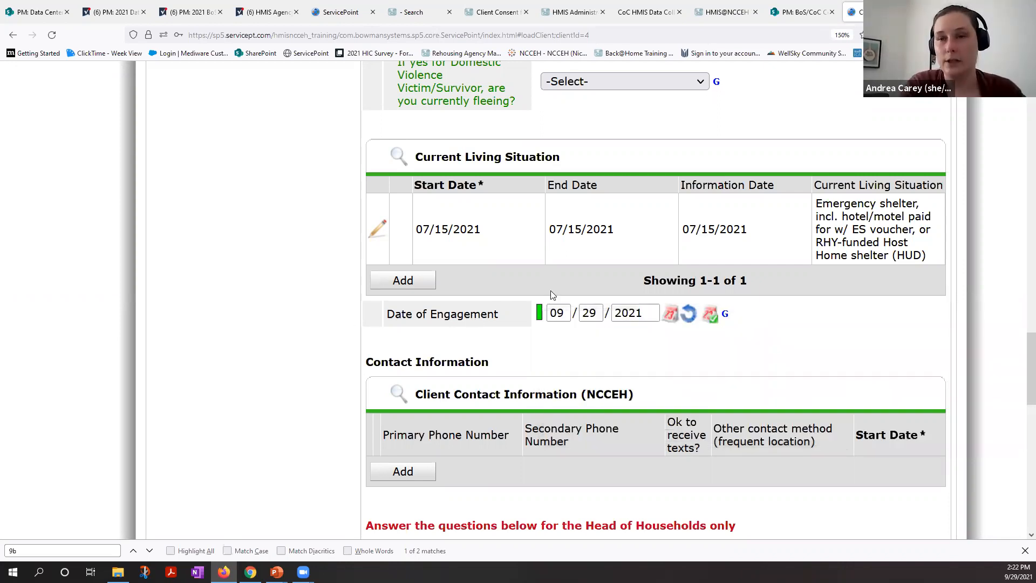
Step: Delete the 09/29/2021 answer from the Date of Engagement history, confirm the deletion and close the history
{"action": "mouse_move", "coordinate": [541, 319]}
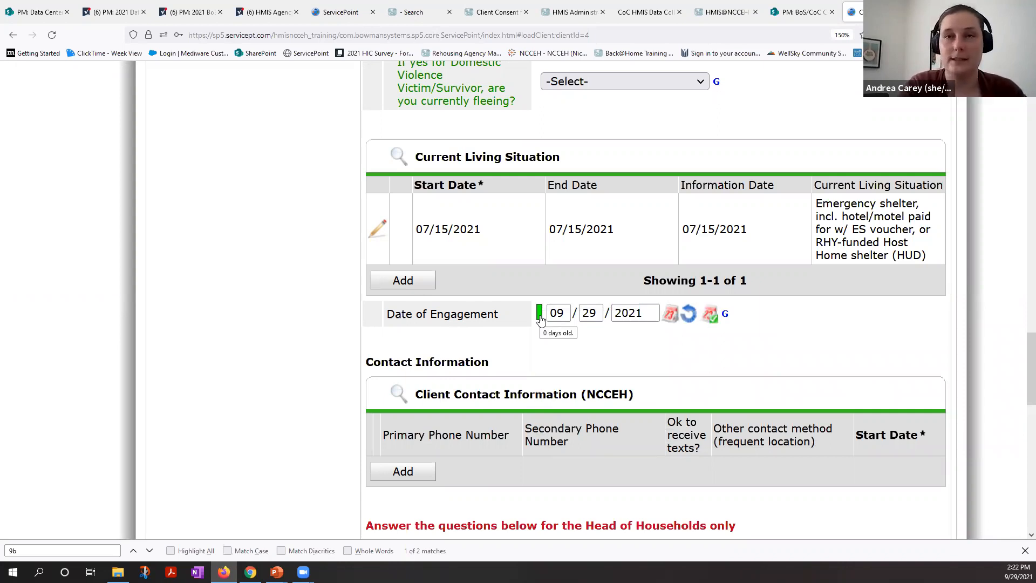
{"action": "left_click", "coordinate": [540, 315]}
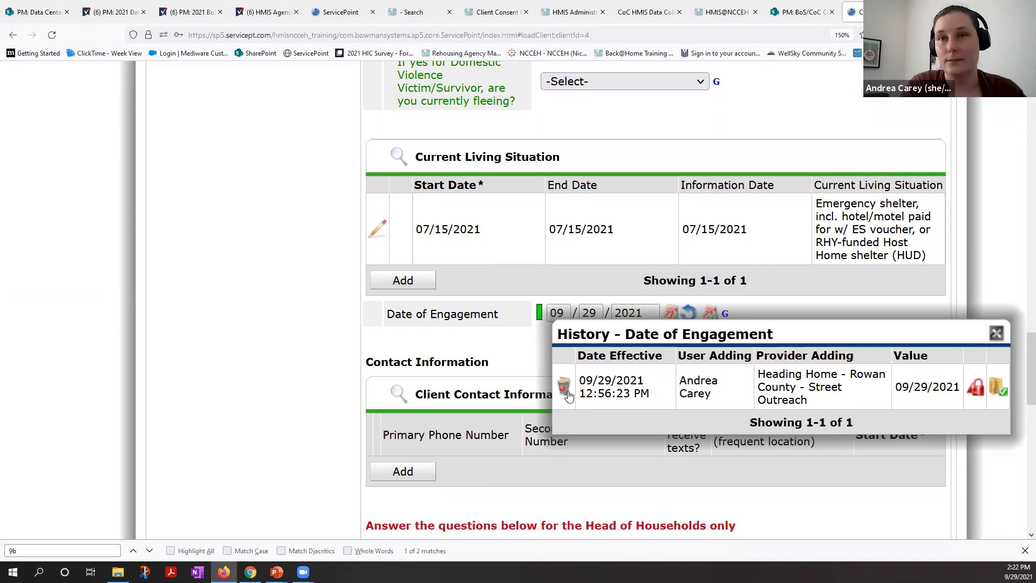
{"action": "left_click", "coordinate": [566, 392]}
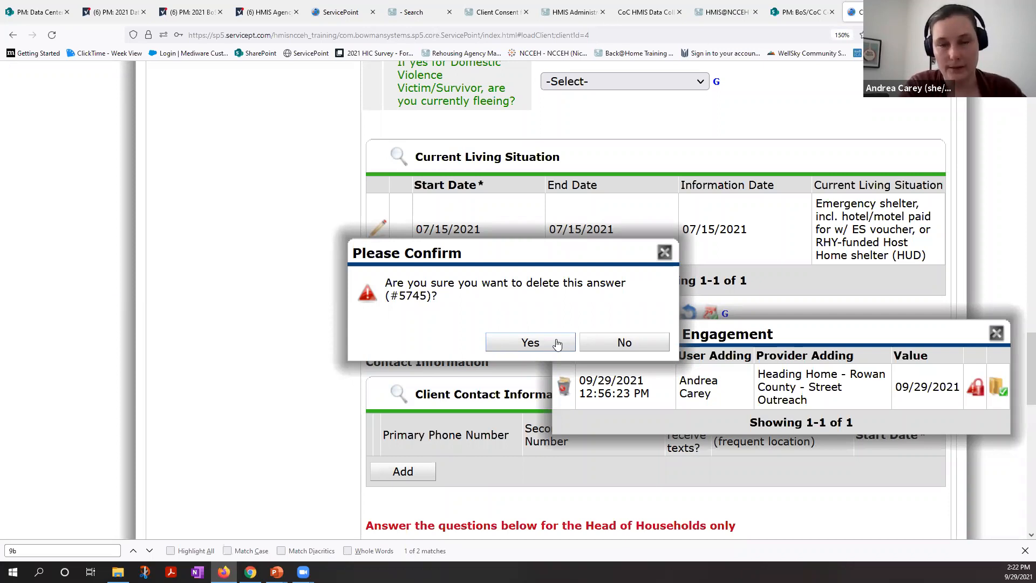
{"action": "left_click", "coordinate": [557, 344]}
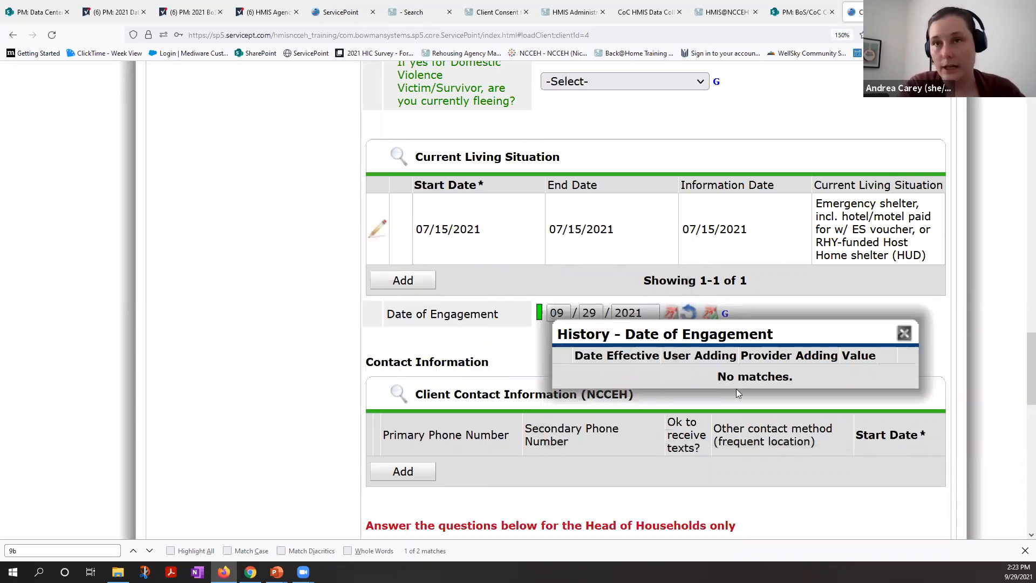
{"action": "left_click", "coordinate": [904, 333]}
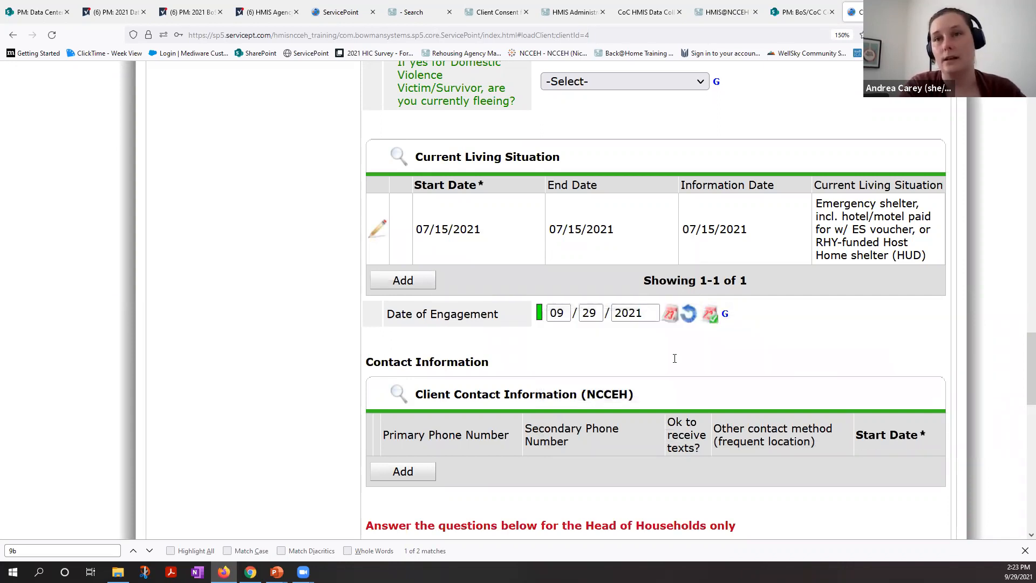
Step: Save the Project Interim: SO assessment and exit the interim review, dismissing the prompts about unanswered questions
{"action": "scroll", "coordinate": [682, 421], "scroll_direction": "down", "scroll_amount": 7}
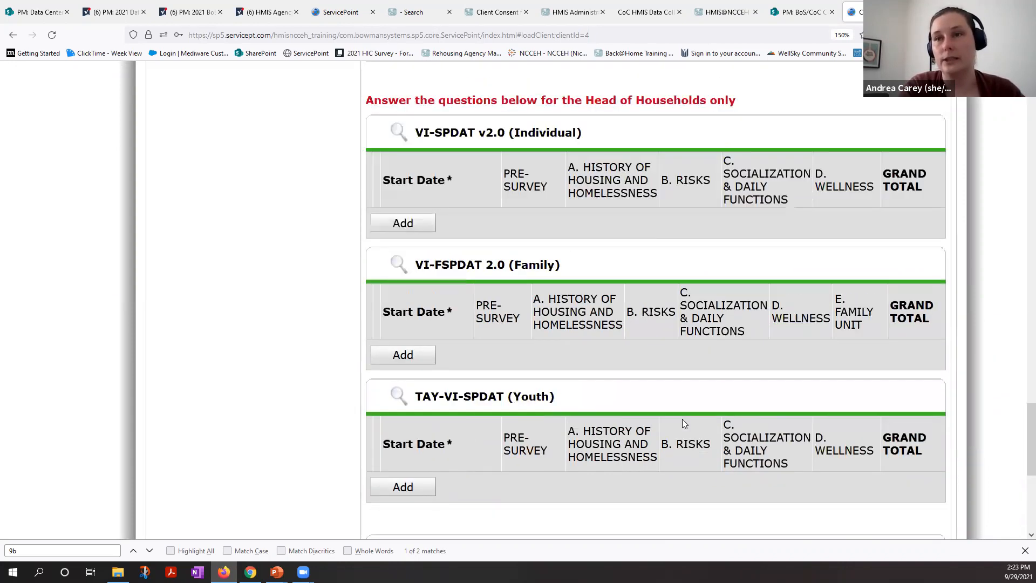
{"action": "scroll", "coordinate": [682, 419], "scroll_direction": "down", "scroll_amount": 5}
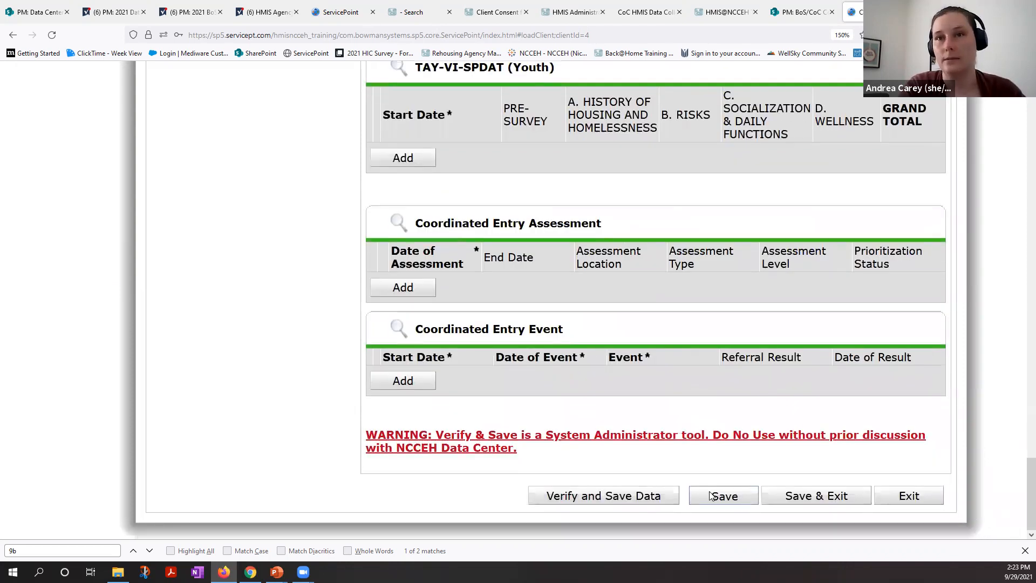
{"action": "left_click", "coordinate": [711, 496]}
{"action": "left_click", "coordinate": [704, 309]}
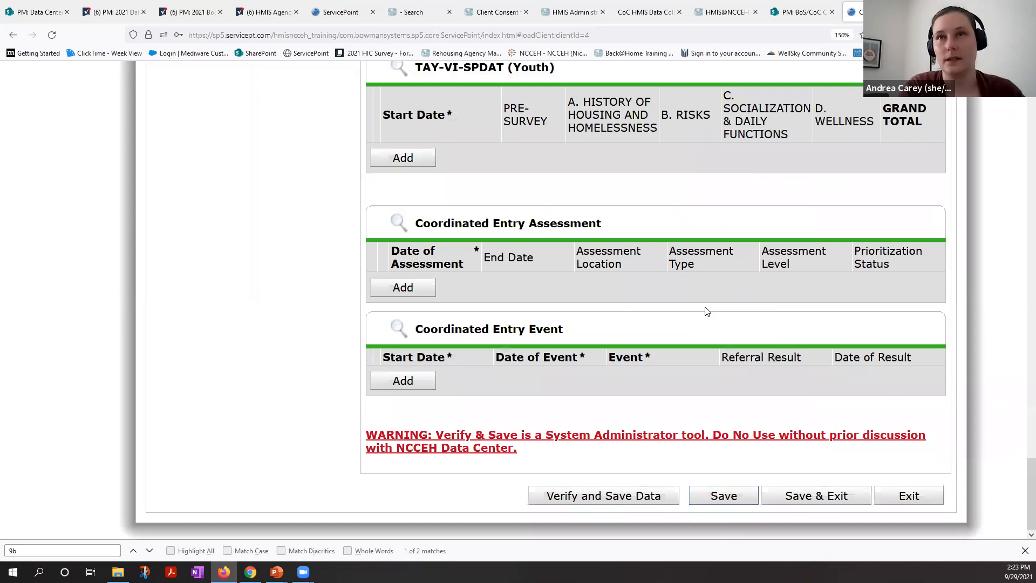
{"action": "scroll", "coordinate": [707, 311], "scroll_direction": "up", "scroll_amount": 13}
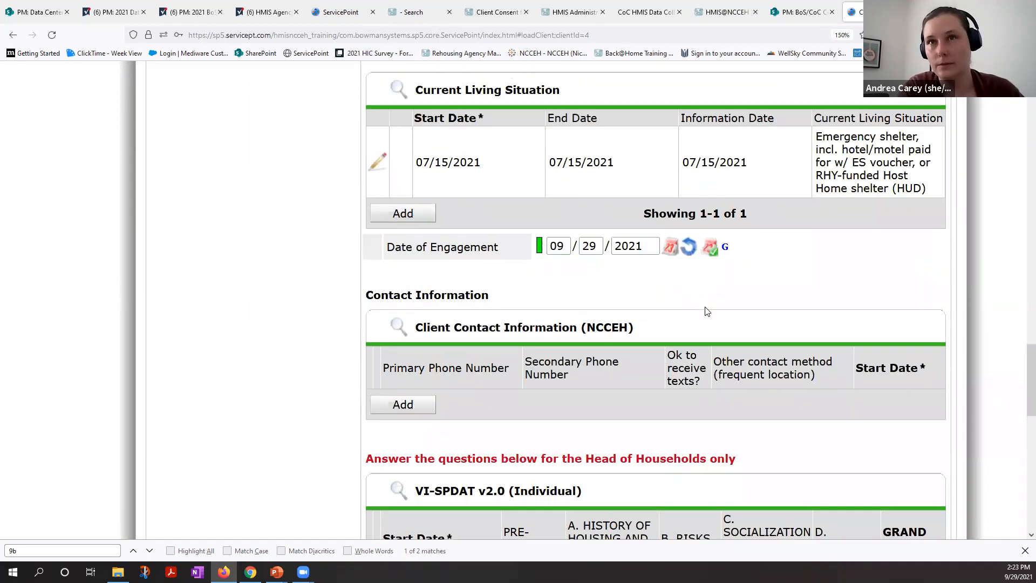
{"action": "scroll", "coordinate": [854, 519], "scroll_direction": "down", "scroll_amount": 13}
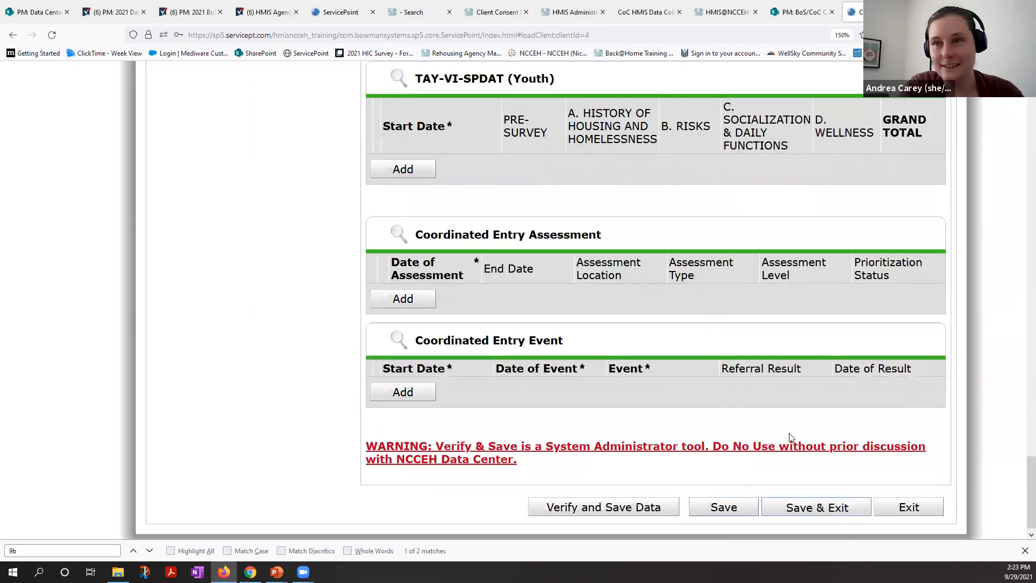
{"action": "left_click", "coordinate": [848, 512]}
{"action": "left_click", "coordinate": [718, 305]}
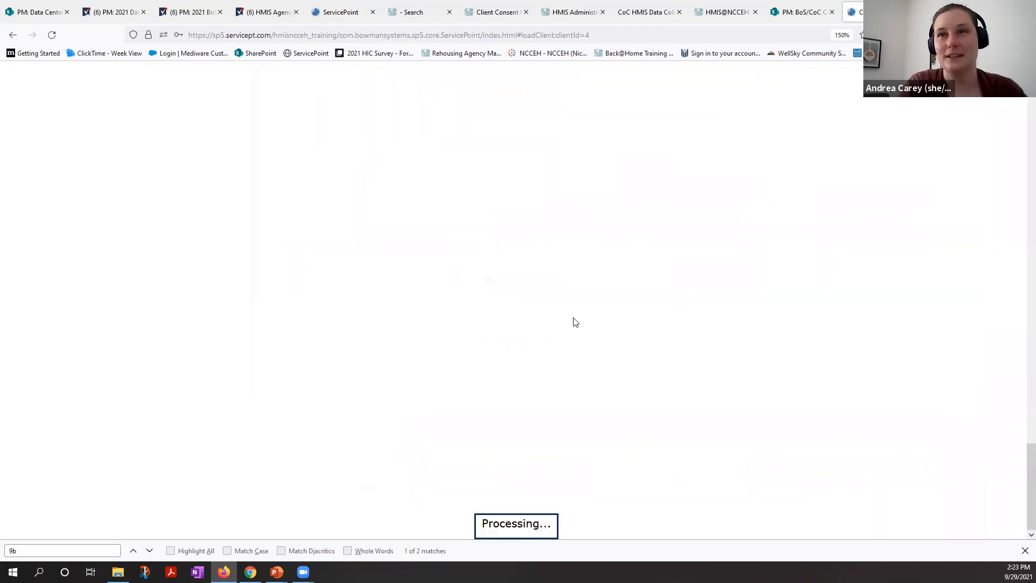
Step: Reopen the 09/29/2021 Update interim review for editing and continue to its Project Interim: SO assessment
{"action": "left_click", "coordinate": [246, 210]}
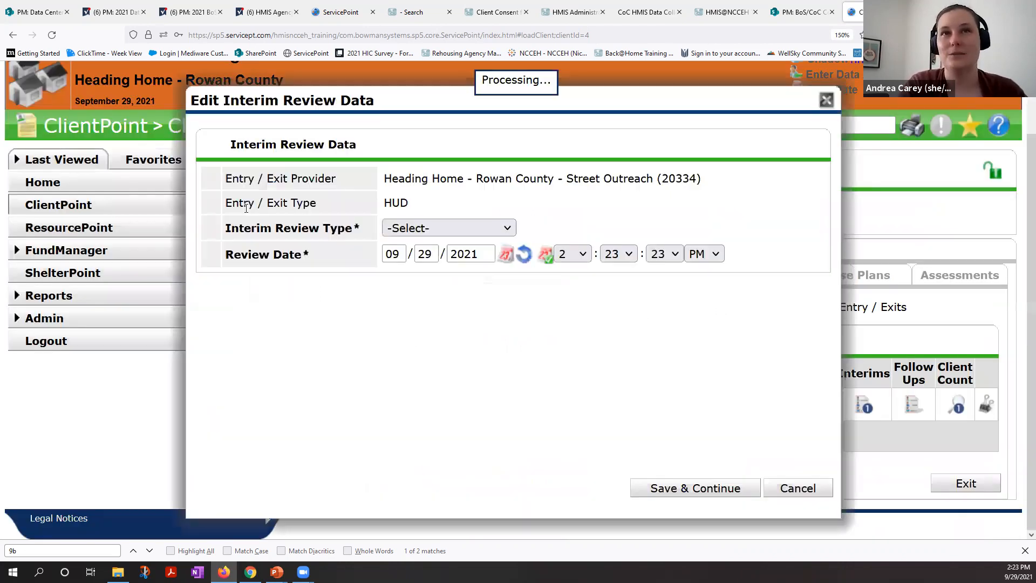
{"action": "left_click", "coordinate": [677, 492]}
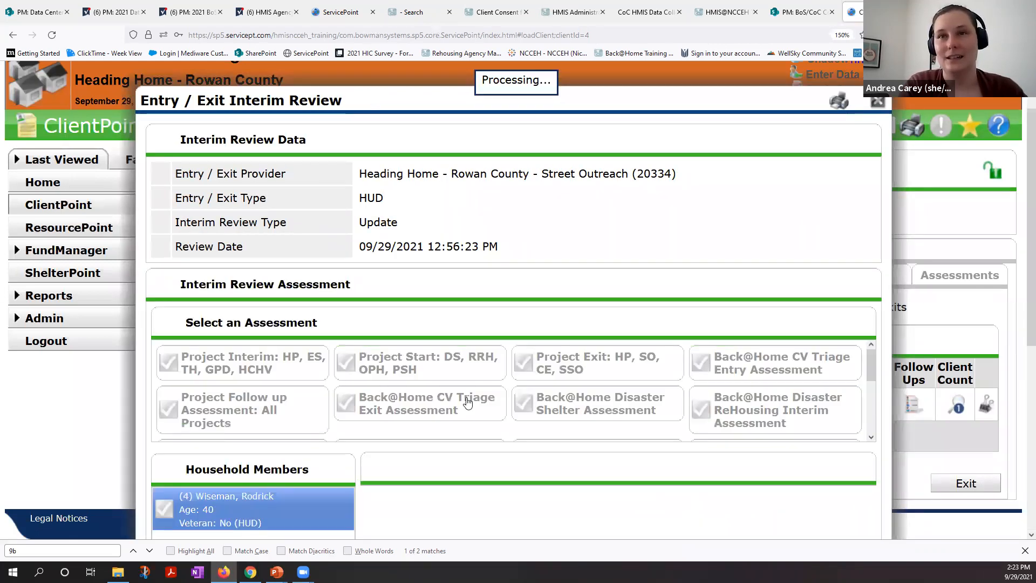
{"action": "scroll", "coordinate": [435, 317], "scroll_direction": "down", "scroll_amount": 3}
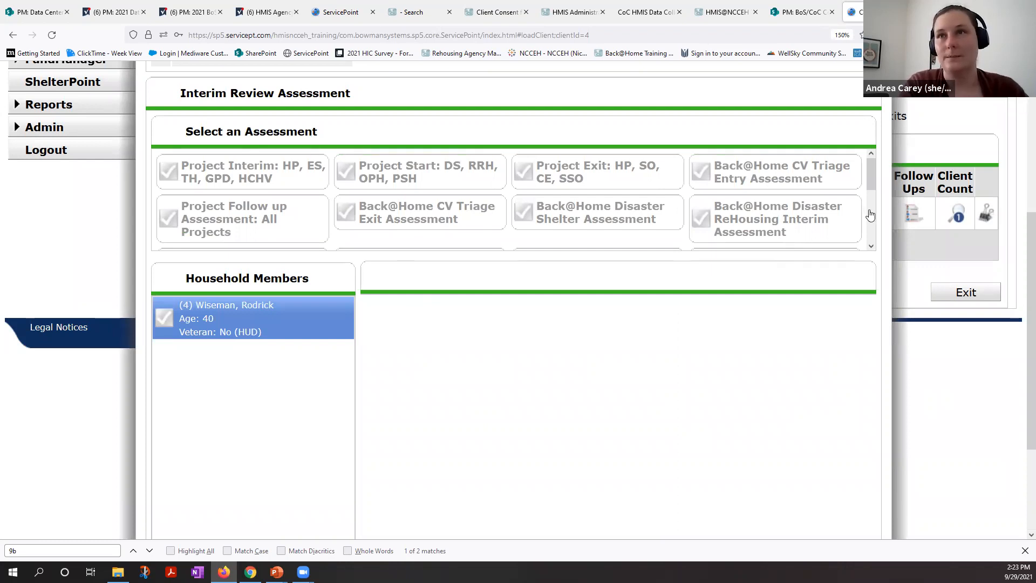
{"action": "scroll", "coordinate": [367, 222], "scroll_direction": "down", "scroll_amount": 2}
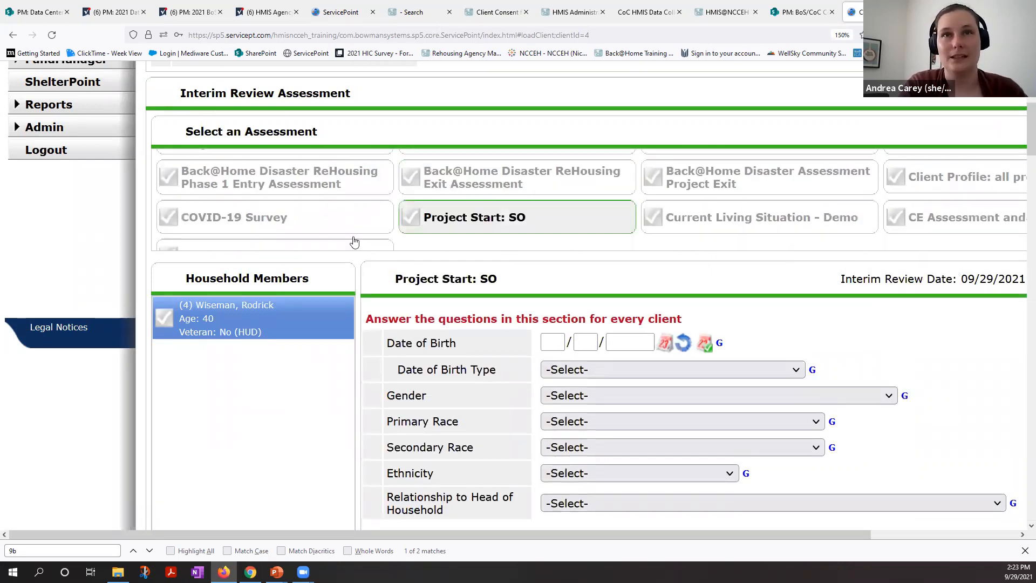
{"action": "left_click", "coordinate": [675, 457]}
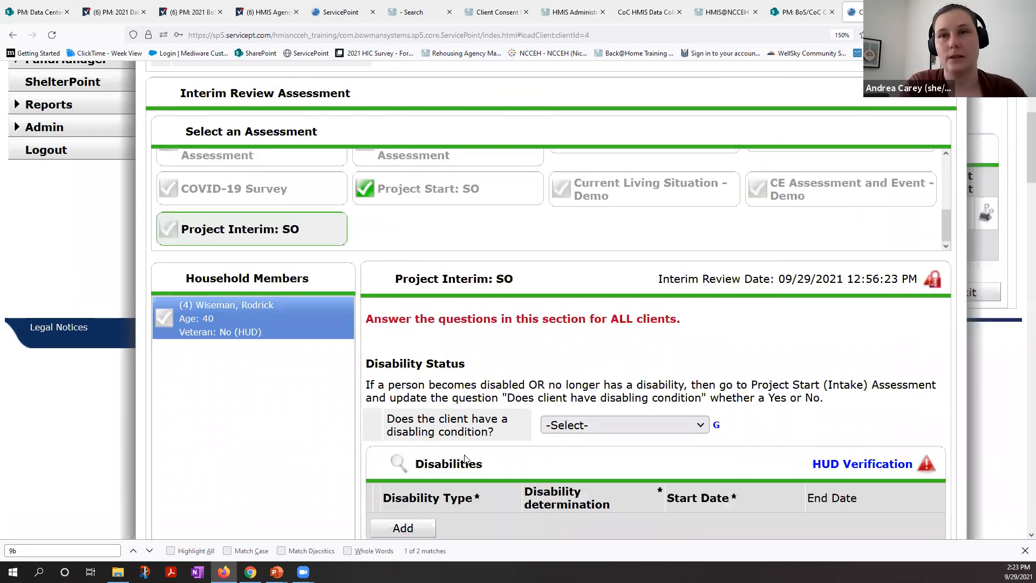
Step: Check the Date of Engagement field below the Current Living Situation records in the Project Interim: SO assessment
{"action": "scroll", "coordinate": [464, 457], "scroll_direction": "down", "scroll_amount": 10}
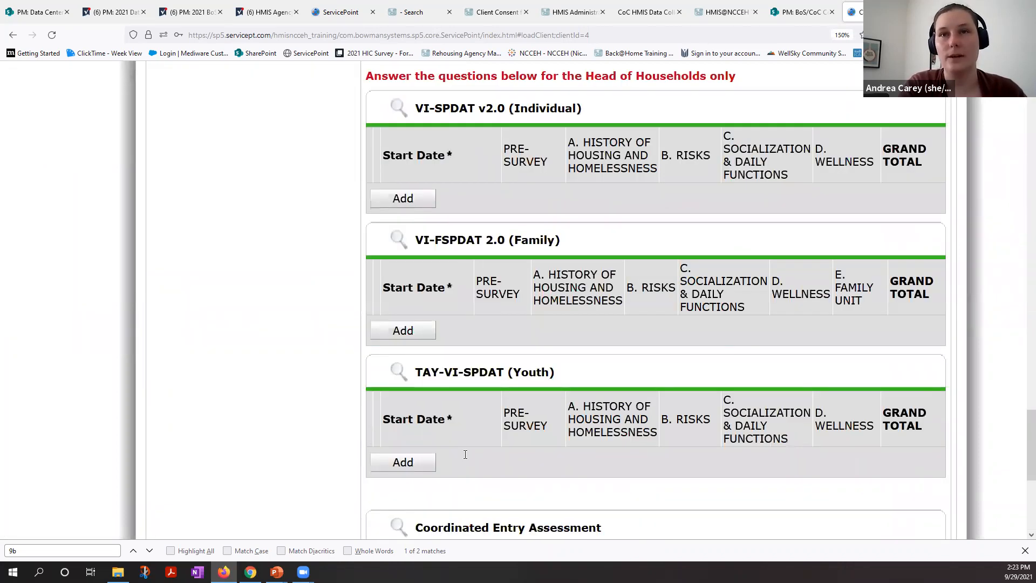
{"action": "scroll", "coordinate": [466, 458], "scroll_direction": "up", "scroll_amount": 3}
{"action": "scroll", "coordinate": [582, 354], "scroll_direction": "up", "scroll_amount": 5}
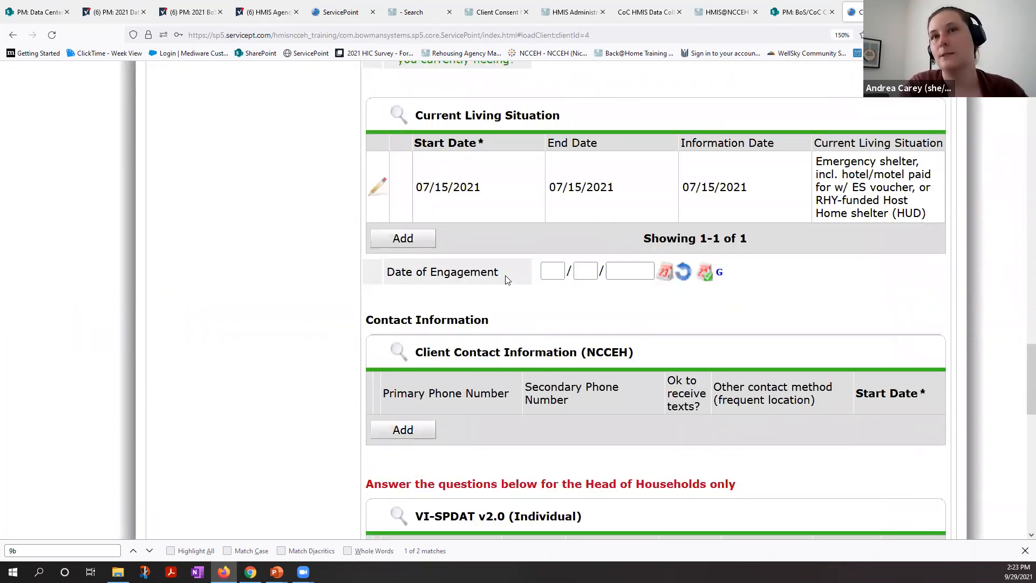
{"action": "left_click_drag", "start_coordinate": [393, 276], "coordinate": [471, 311]}
{"action": "left_click", "coordinate": [471, 310]}
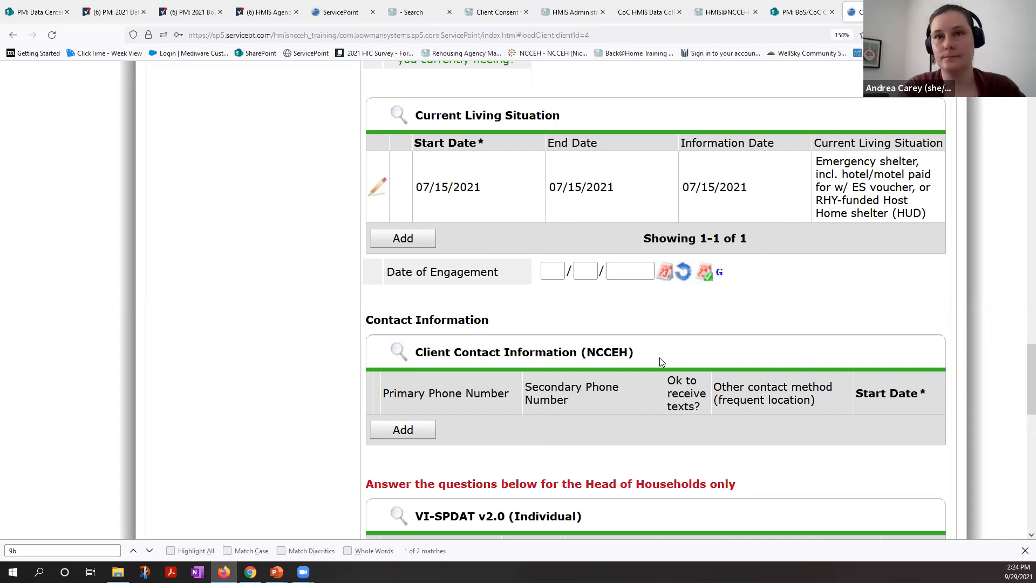
Step: Exit the interim review without saving and close the Interim Reviews list of the Street Outreach entry
{"action": "scroll", "coordinate": [662, 362], "scroll_direction": "down", "scroll_amount": 10}
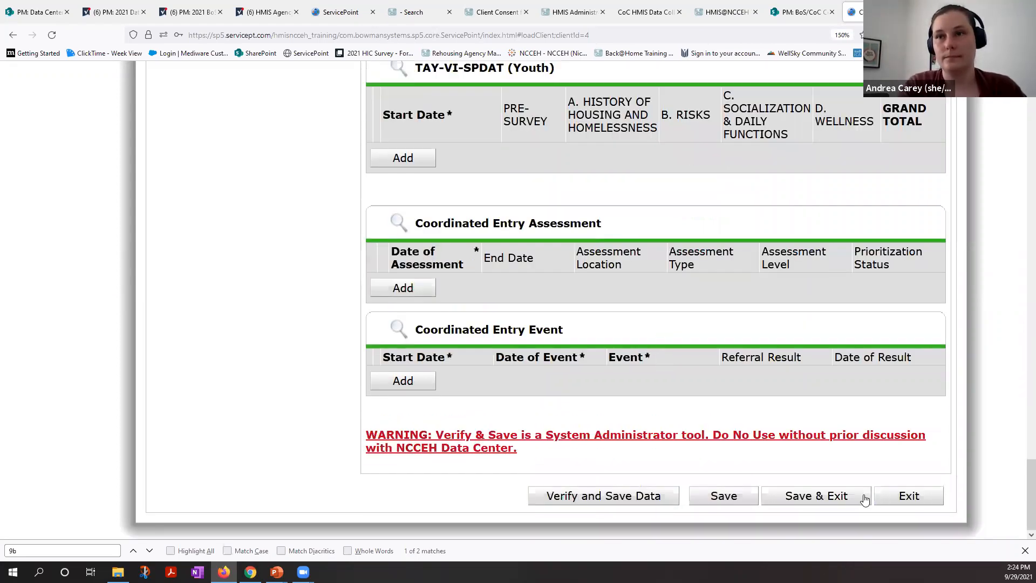
{"action": "left_click", "coordinate": [885, 499]}
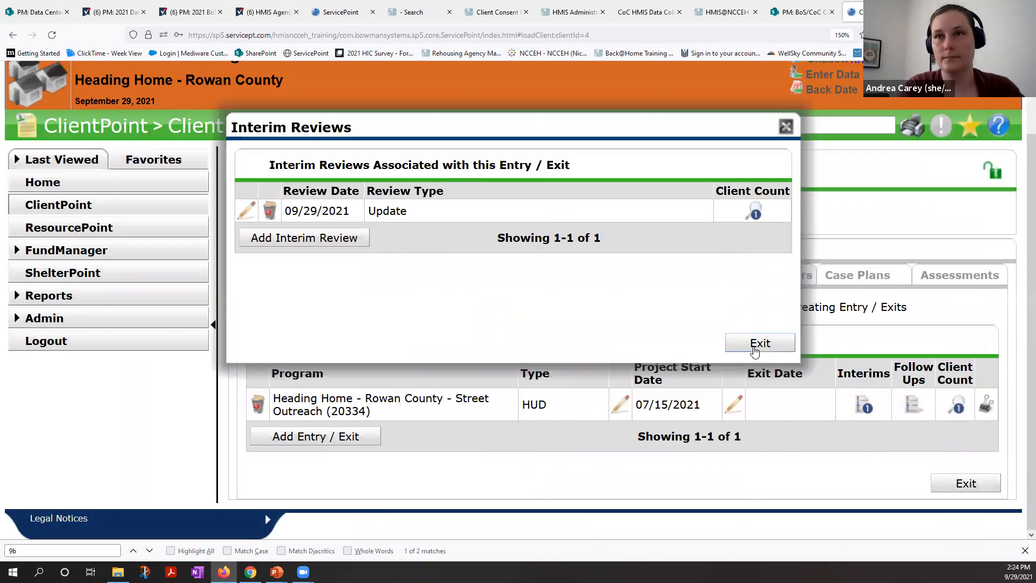
{"action": "left_click", "coordinate": [753, 344]}
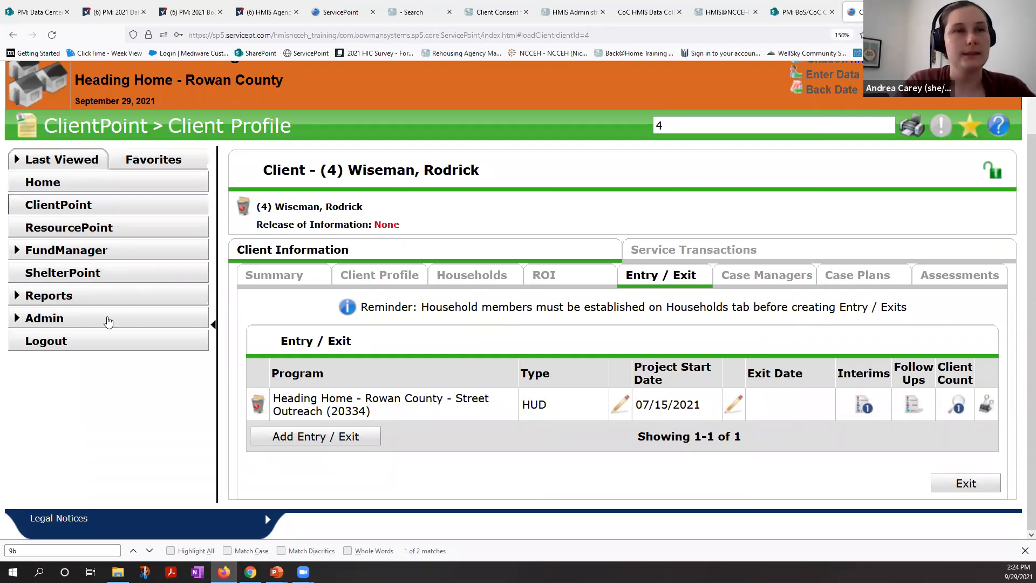
Step: Look up another client by client ID in ClientPoint and open the profile using the current system date
{"action": "left_click", "coordinate": [113, 205]}
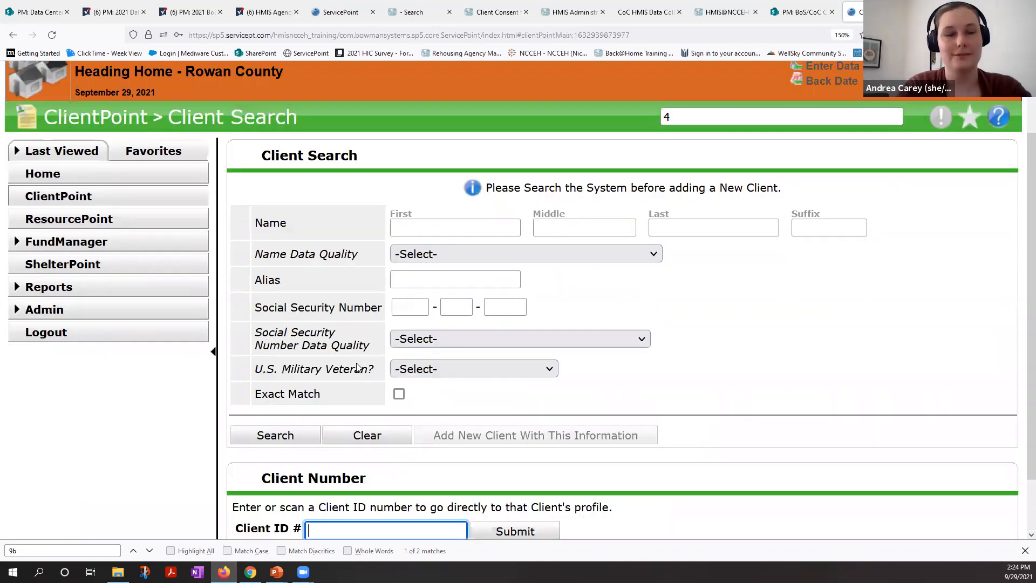
{"action": "type", "text": "13"}
{"action": "key", "text": "Return"}
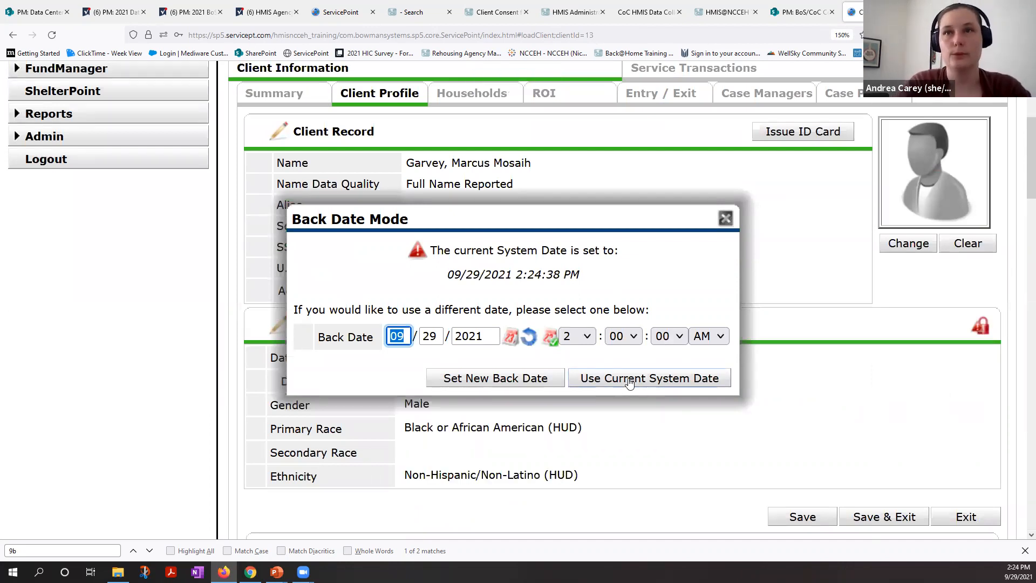
{"action": "left_click", "coordinate": [629, 381]}
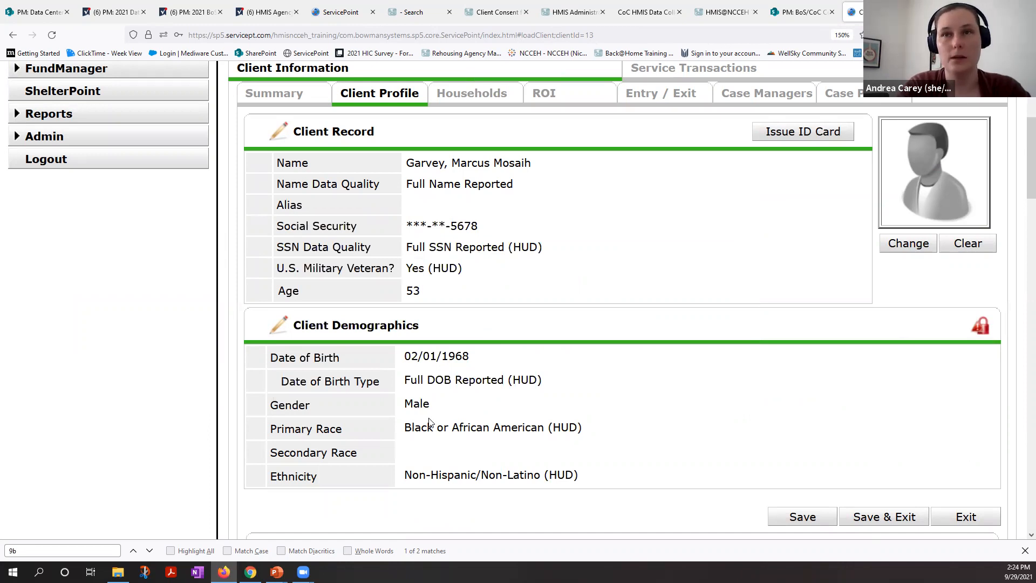
Step: Start a new Client Contact Information (NCCEH) record on the client profile and enter the client's primary phone number
{"action": "scroll", "coordinate": [430, 422], "scroll_direction": "down", "scroll_amount": 6}
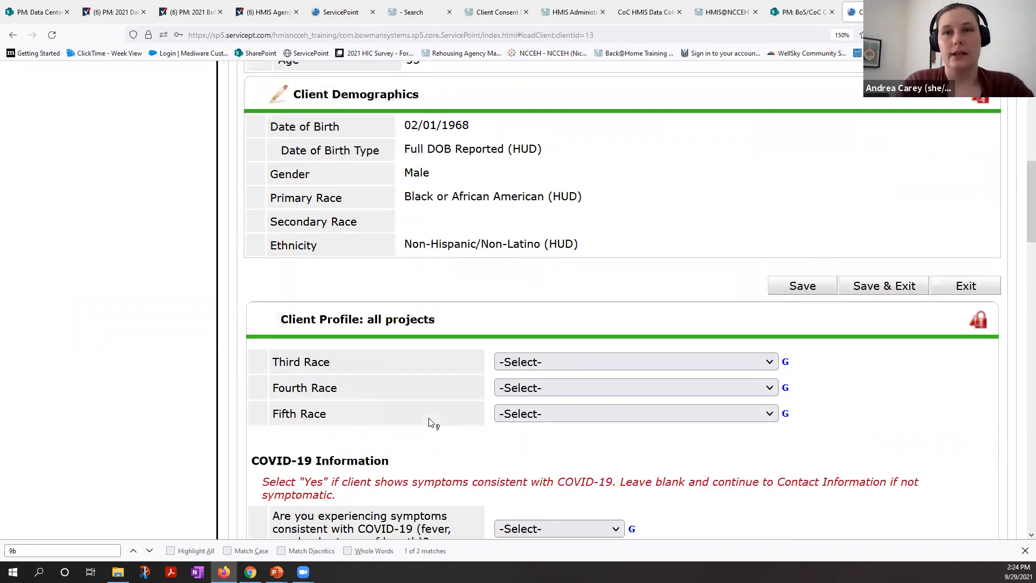
{"action": "scroll", "coordinate": [430, 422], "scroll_direction": "down", "scroll_amount": 3}
{"action": "scroll", "coordinate": [430, 422], "scroll_direction": "down", "scroll_amount": 10}
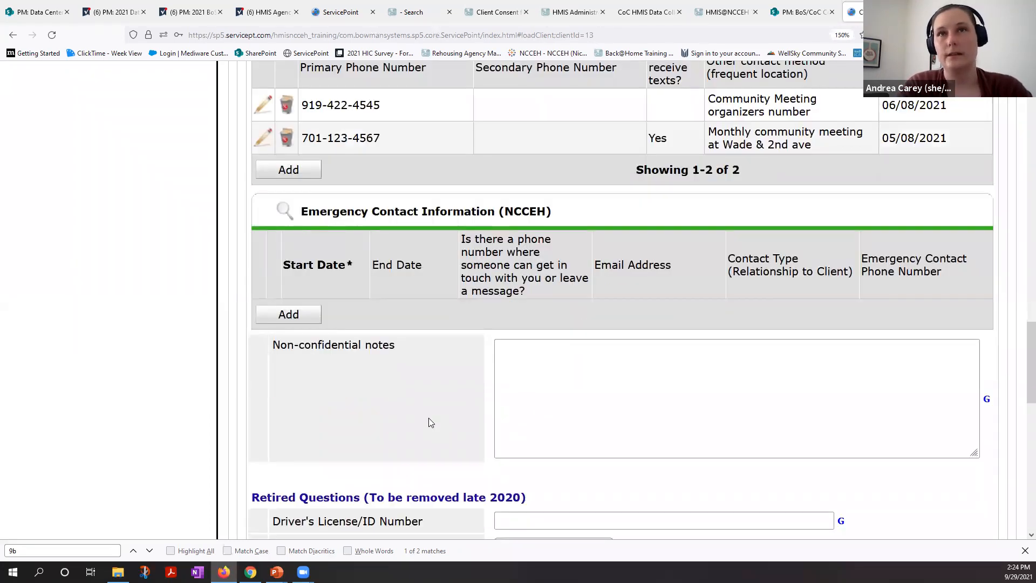
{"action": "scroll", "coordinate": [445, 304], "scroll_direction": "up", "scroll_amount": 1}
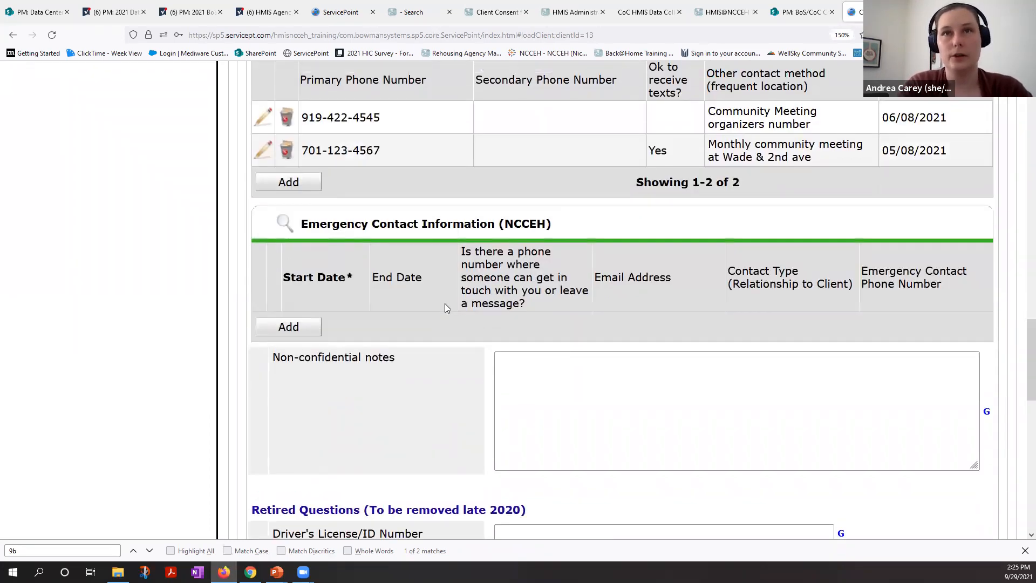
{"action": "scroll", "coordinate": [445, 307], "scroll_direction": "up", "scroll_amount": 2}
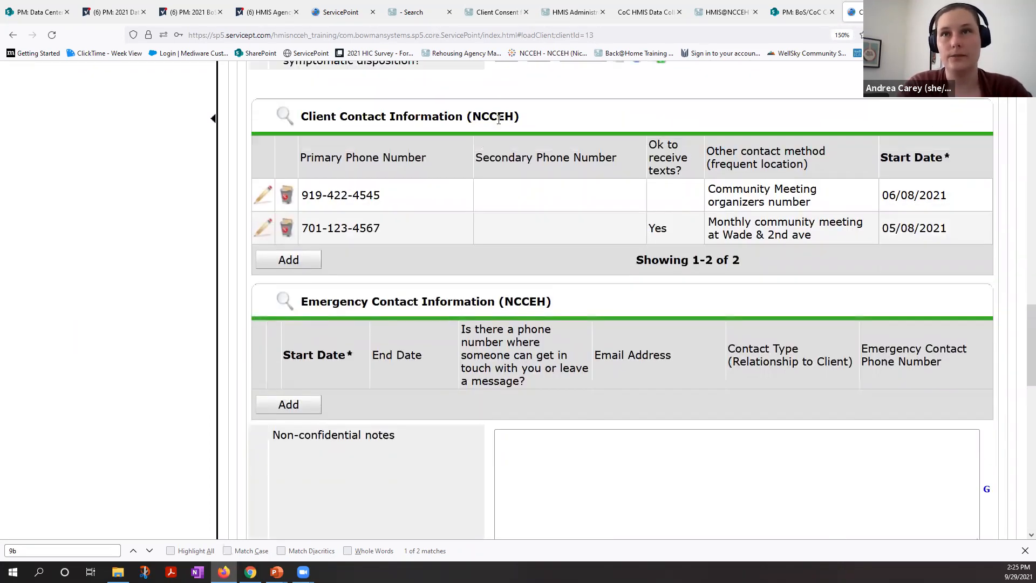
{"action": "left_click", "coordinate": [307, 263]}
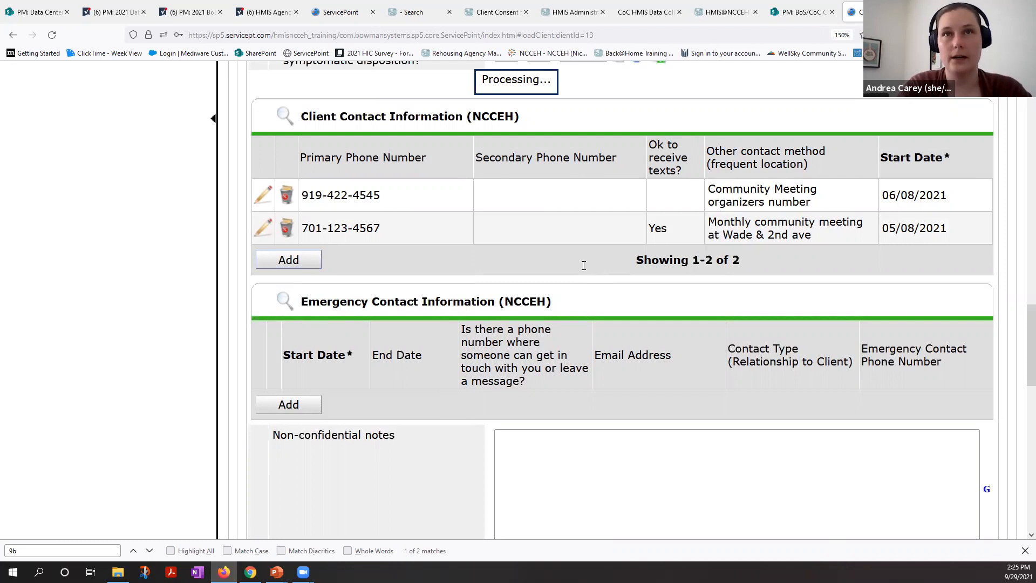
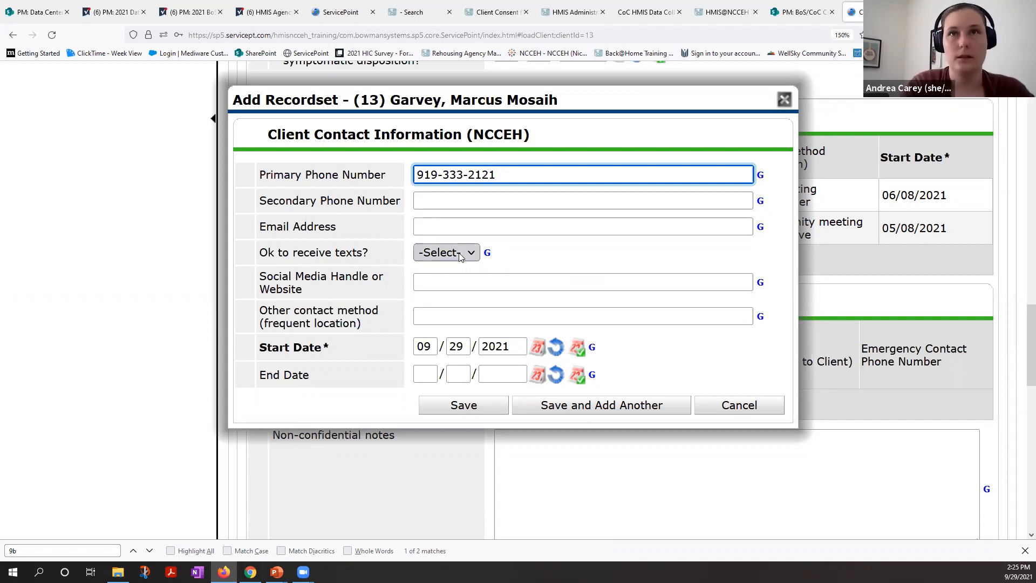
Step: Enter "works part time at hardware store" as the other contact method and save the new contact record
{"action": "left_click", "coordinate": [440, 313]}
{"action": "type", "text": "work"}
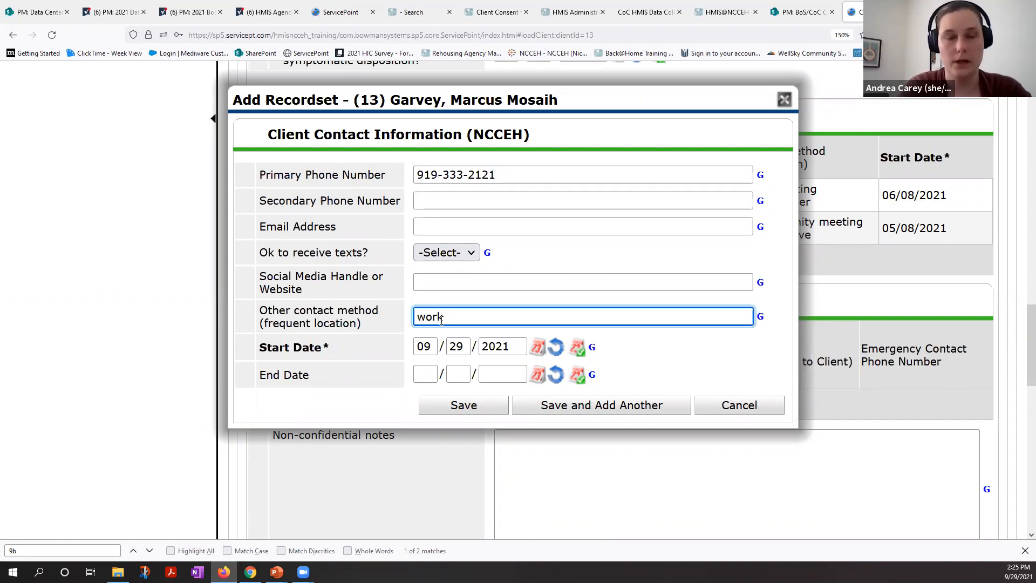
{"action": "type", "text": "s "}
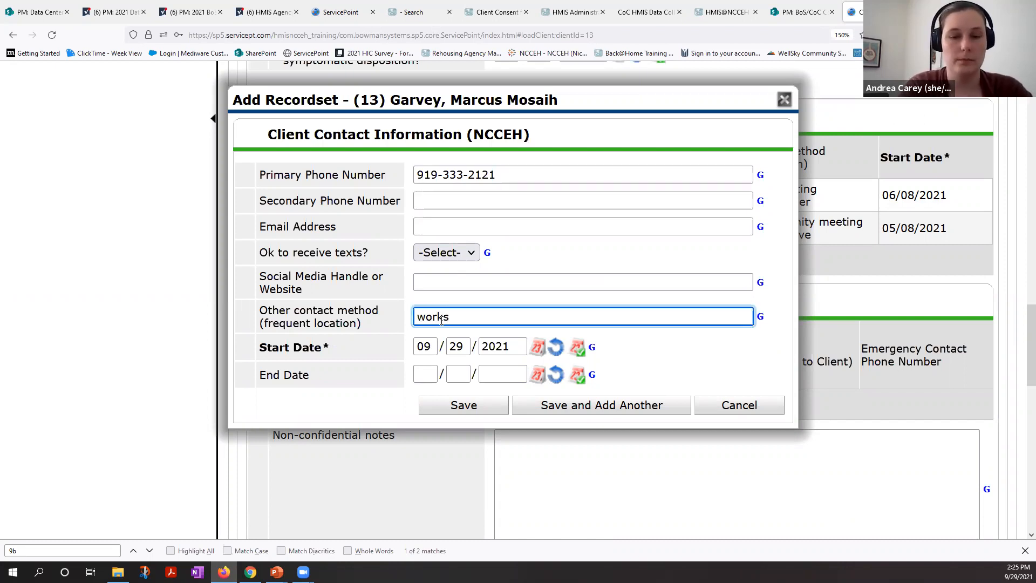
{"action": "type", "text": "part time"}
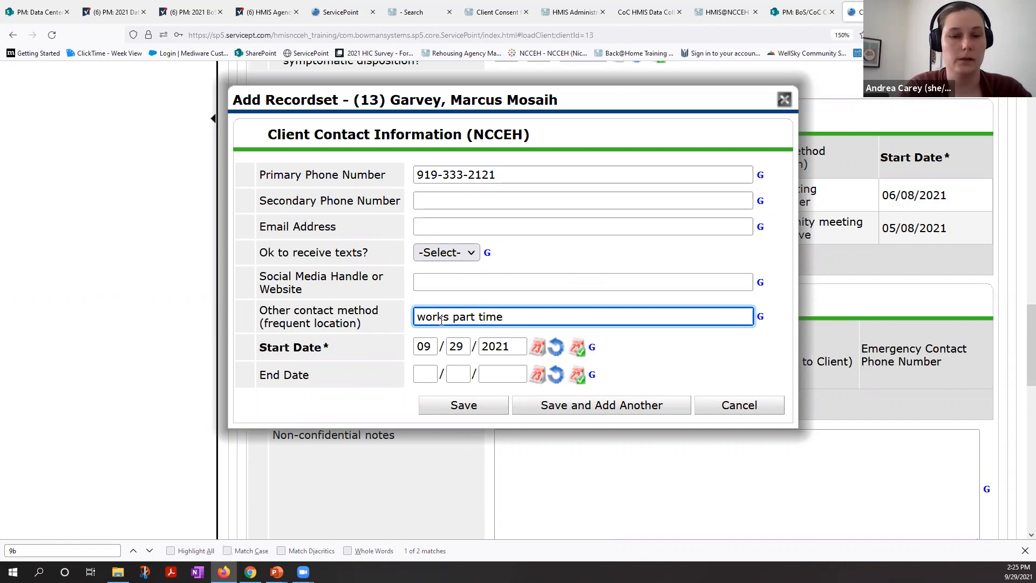
{"action": "type", "text": " at hard"}
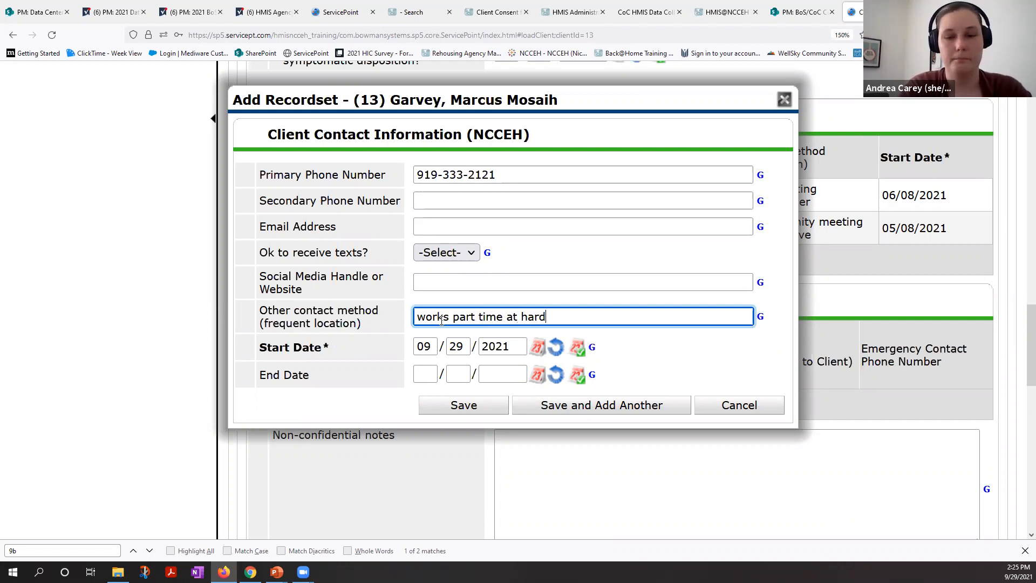
{"action": "type", "text": "ware store"}
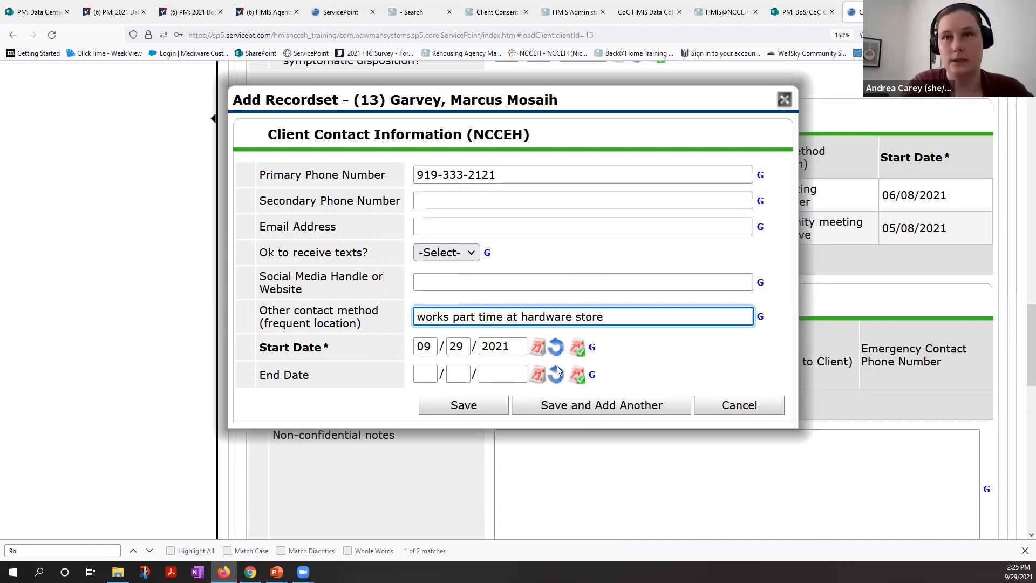
{"action": "left_click", "coordinate": [506, 408]}
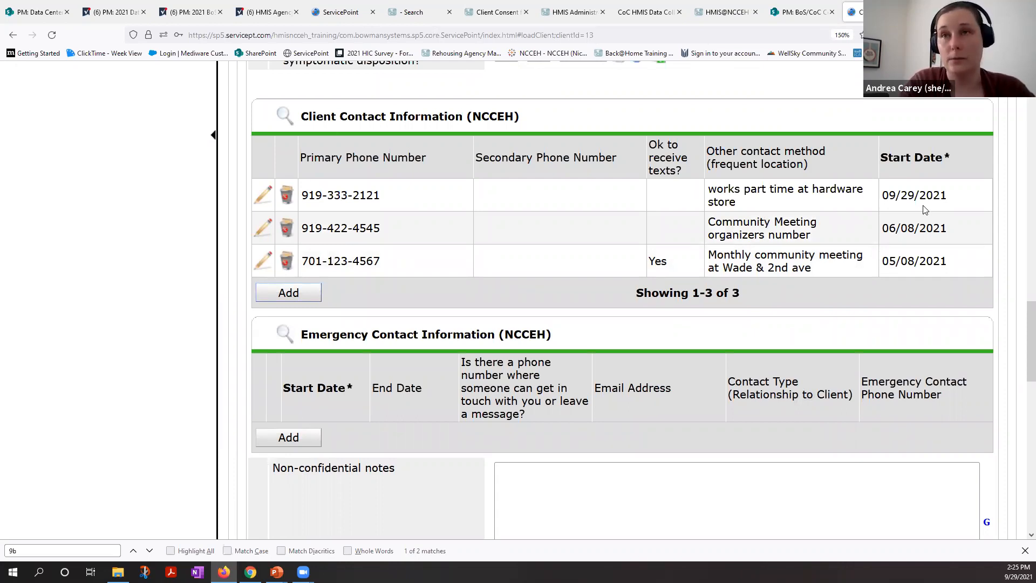
Step: Check the start date of the new contact record and view the client's household memberships
{"action": "triple_click", "coordinate": [884, 195]}
{"action": "left_click", "coordinate": [425, 200]}
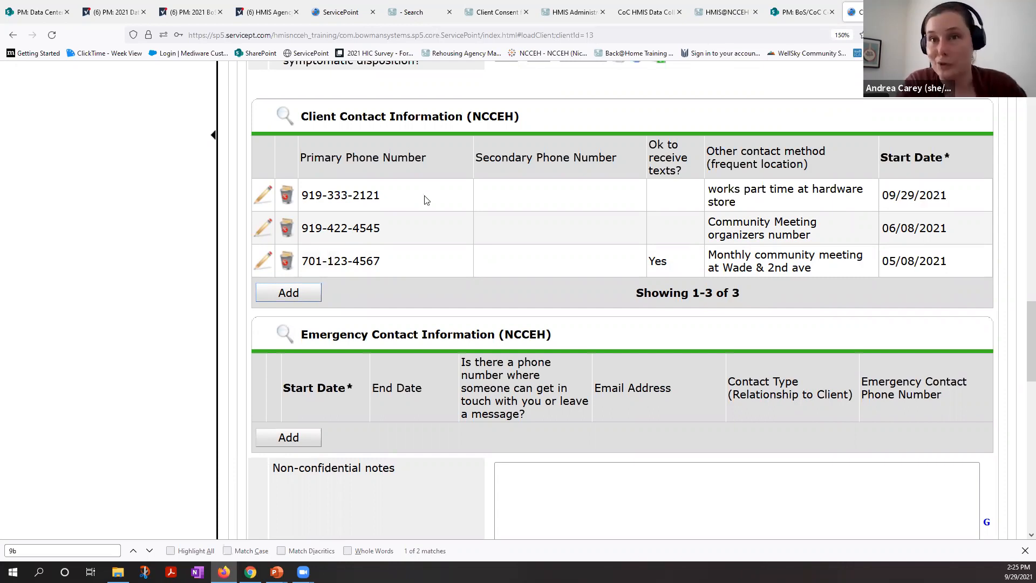
{"action": "scroll", "coordinate": [425, 197], "scroll_direction": "up", "scroll_amount": 1}
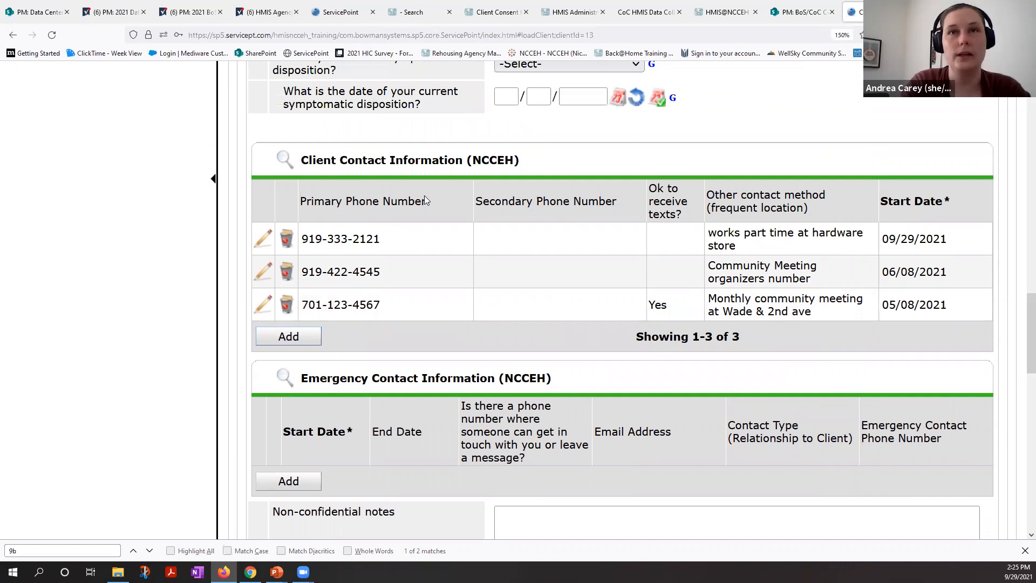
{"action": "scroll", "coordinate": [425, 196], "scroll_direction": "up", "scroll_amount": 8}
{"action": "scroll", "coordinate": [426, 195], "scroll_direction": "up", "scroll_amount": 5}
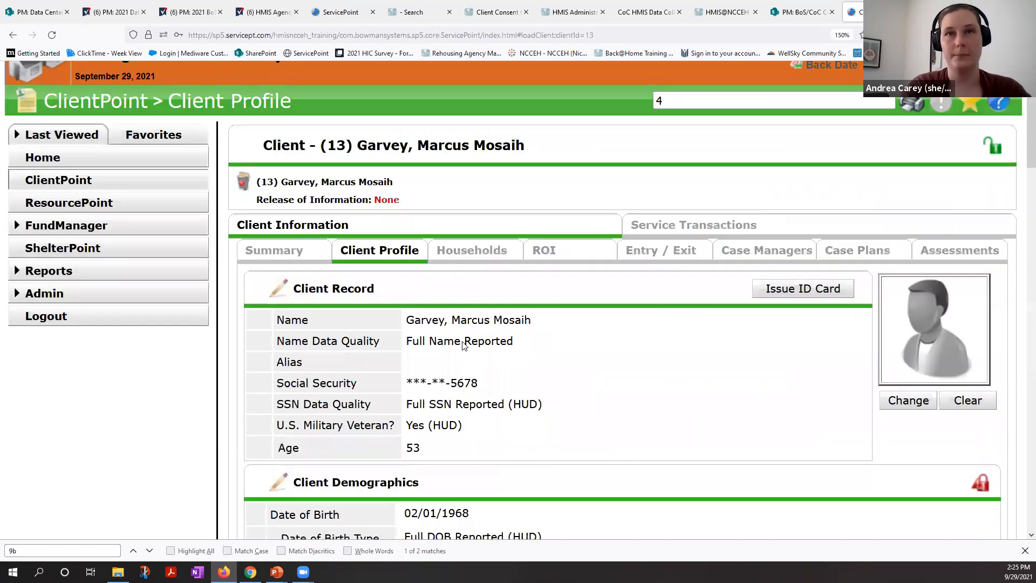
{"action": "left_click", "coordinate": [470, 253]}
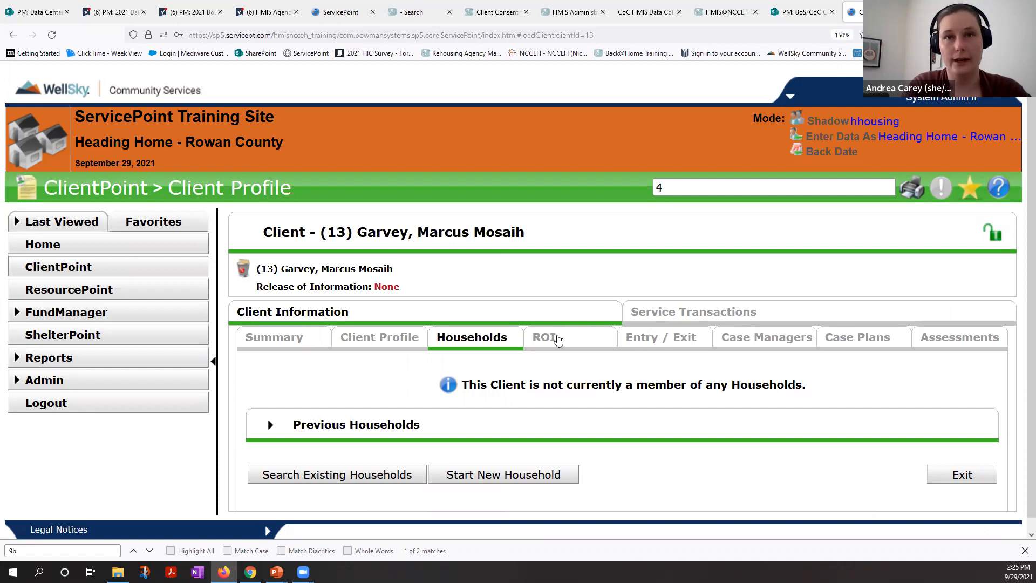
Step: Start a new Release of Information for the client with release granted set to Yes and end date 09/29/2022
{"action": "left_click", "coordinate": [555, 338]}
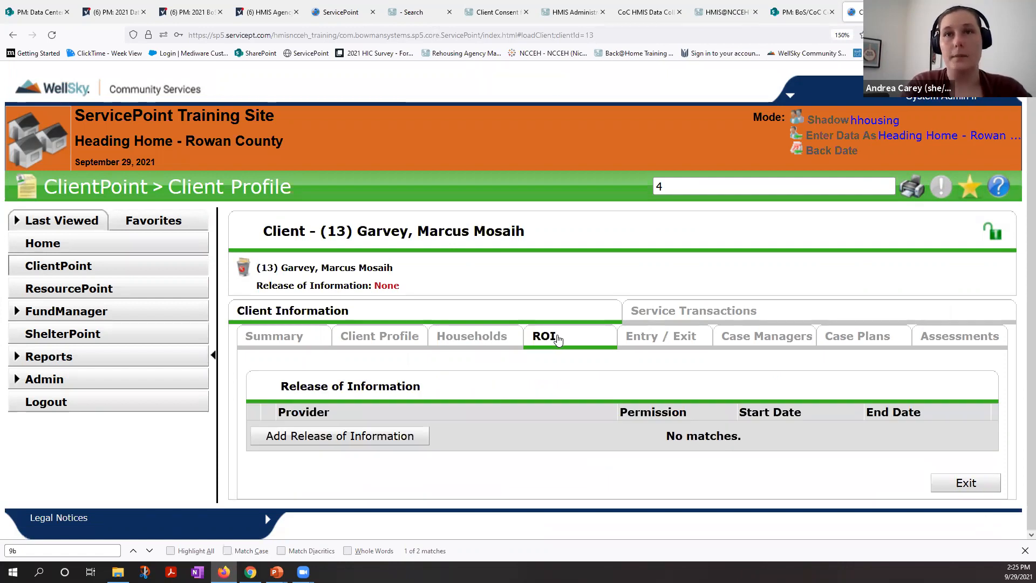
{"action": "left_click", "coordinate": [335, 436]}
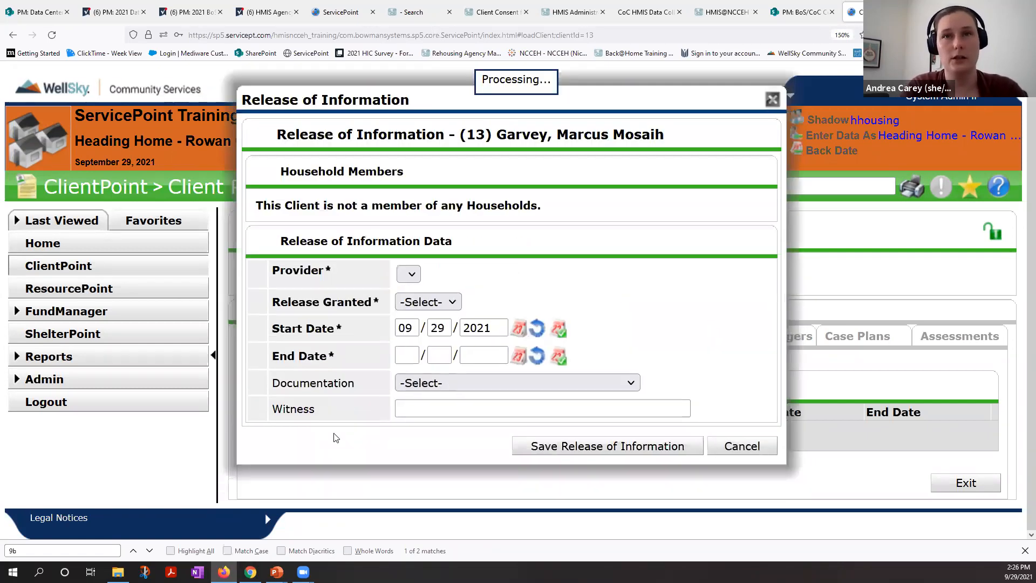
{"action": "left_click", "coordinate": [441, 303]}
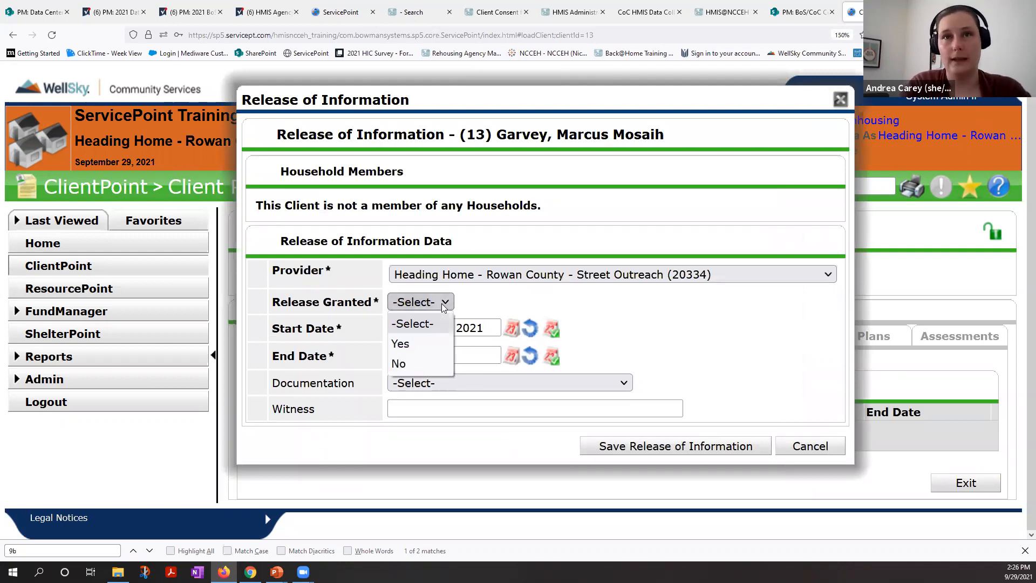
{"action": "left_click", "coordinate": [423, 345]}
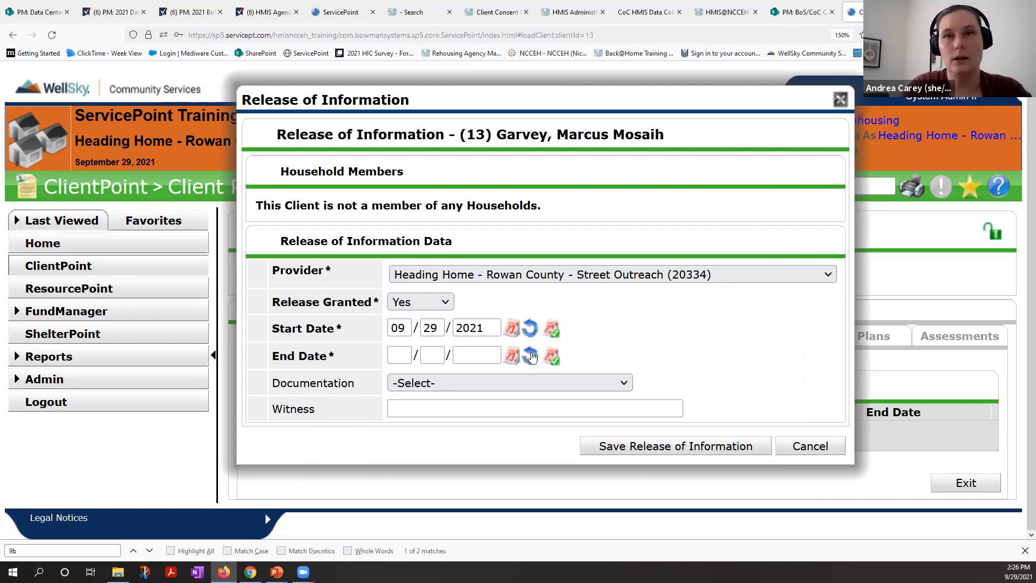
{"action": "left_click", "coordinate": [551, 356]}
{"action": "left_click_drag", "start_coordinate": [476, 355], "coordinate": [489, 353]}
{"action": "type", "text": "2022"}
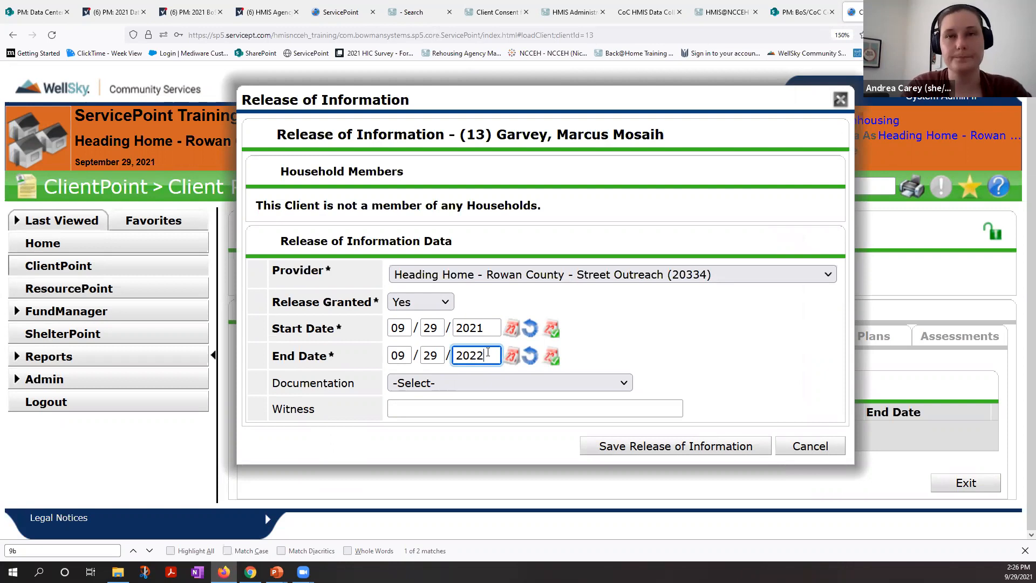
{"action": "key", "text": "Tab"}
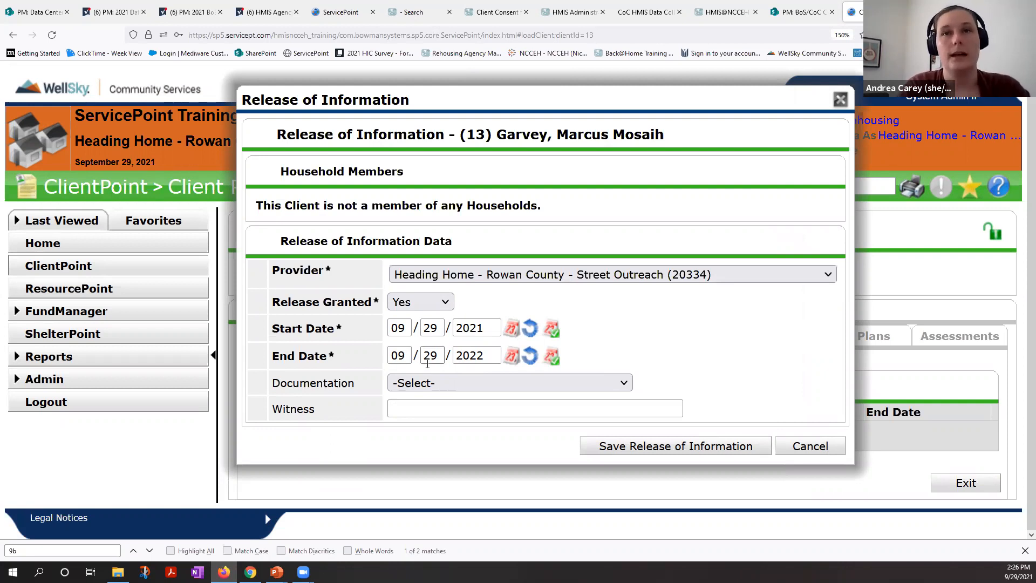
Step: Set the release's documentation to Verbal Consent, enter the witness's name, and save the Release of Information
{"action": "left_click", "coordinate": [430, 382]}
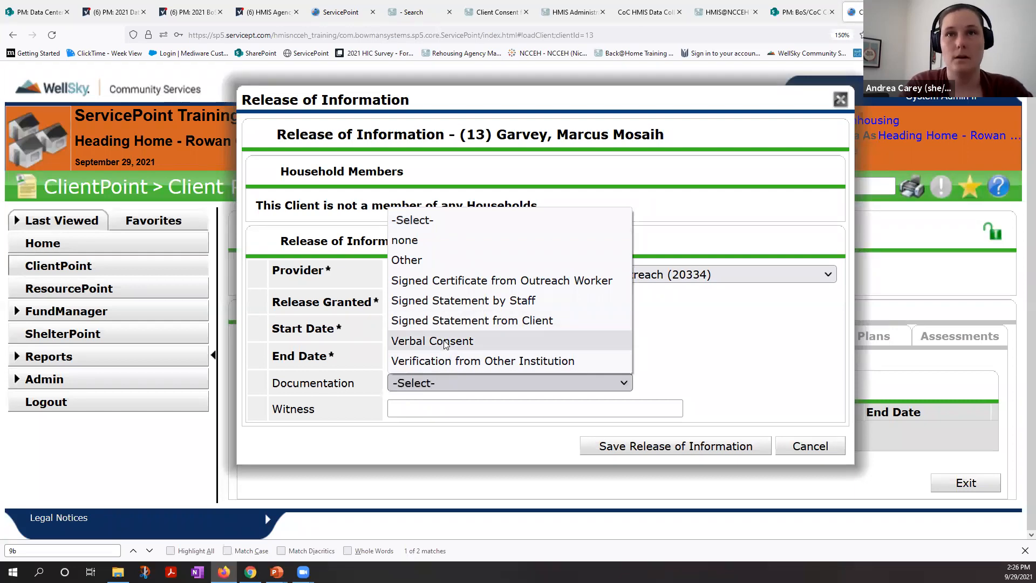
{"action": "left_click", "coordinate": [445, 341]}
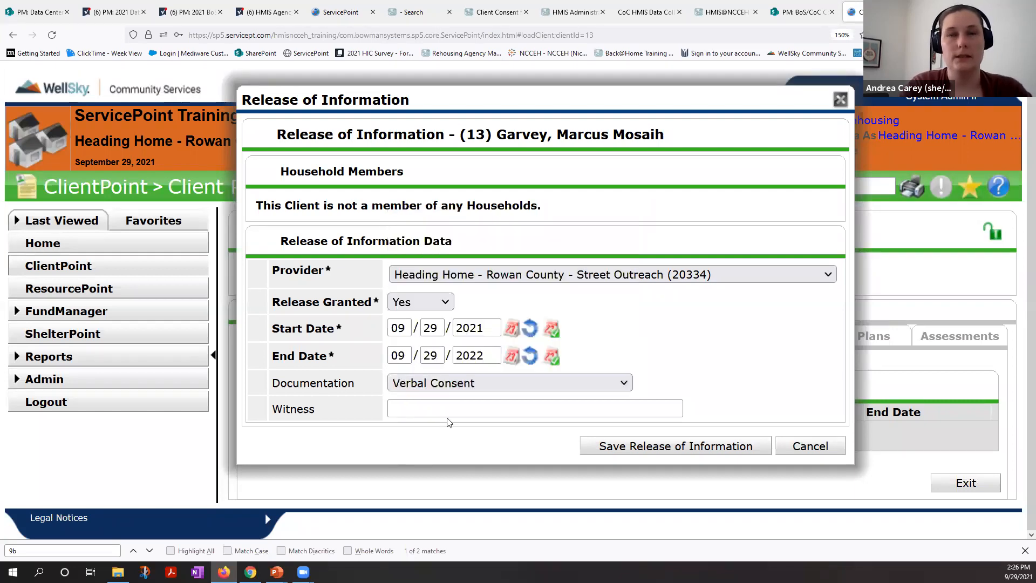
{"action": "left_click", "coordinate": [533, 418]}
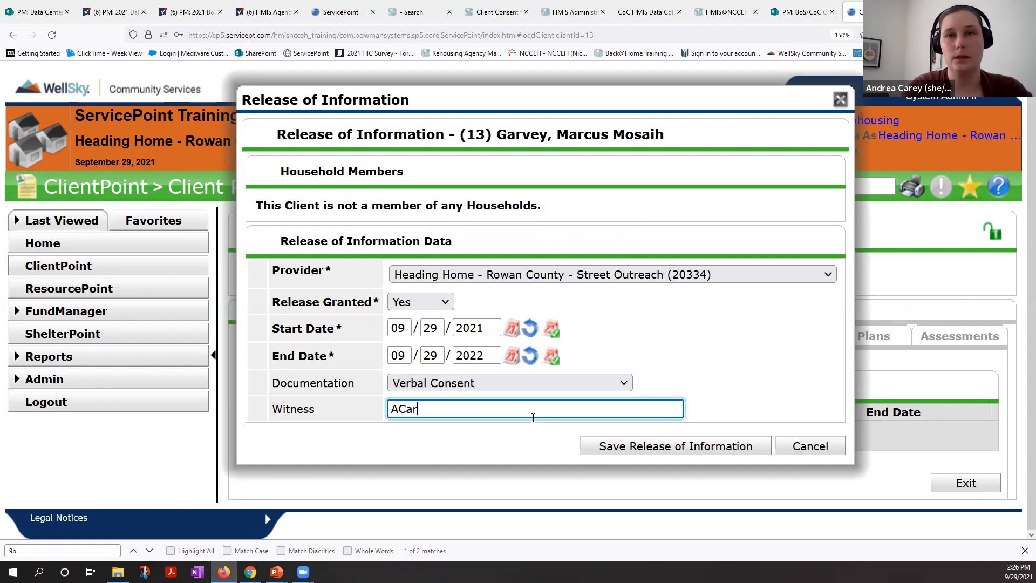
{"action": "left_click", "coordinate": [679, 441]}
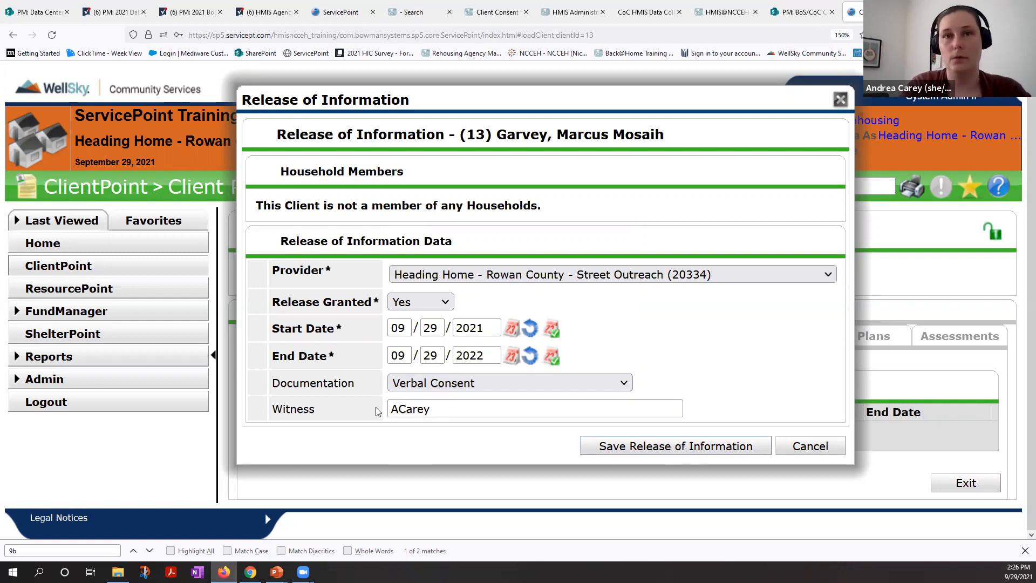
{"action": "left_click", "coordinate": [712, 457]}
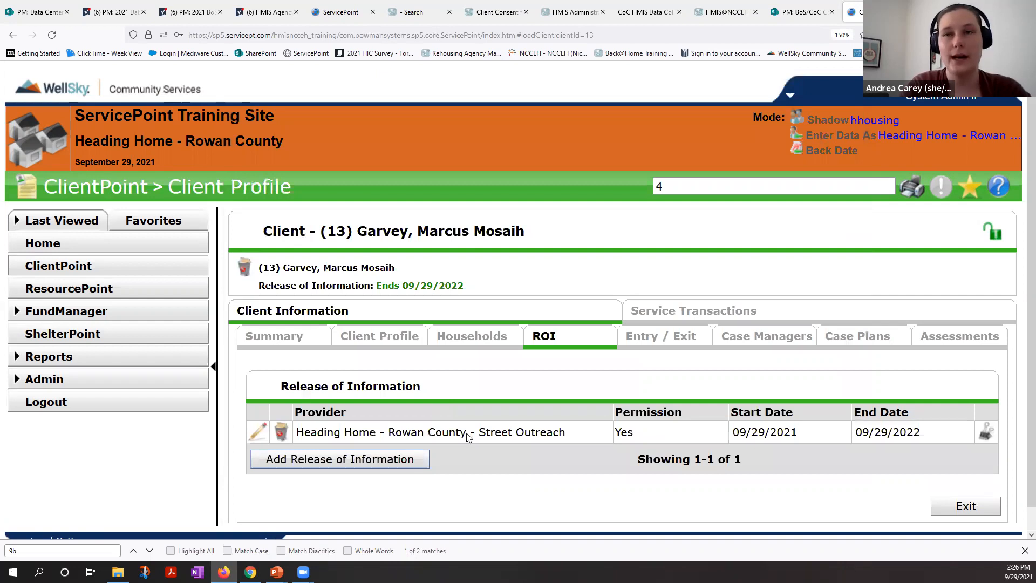
Step: Delete the client's Street Outreach entry/exit with project start date 07/08/2021
{"action": "left_click", "coordinate": [664, 347]}
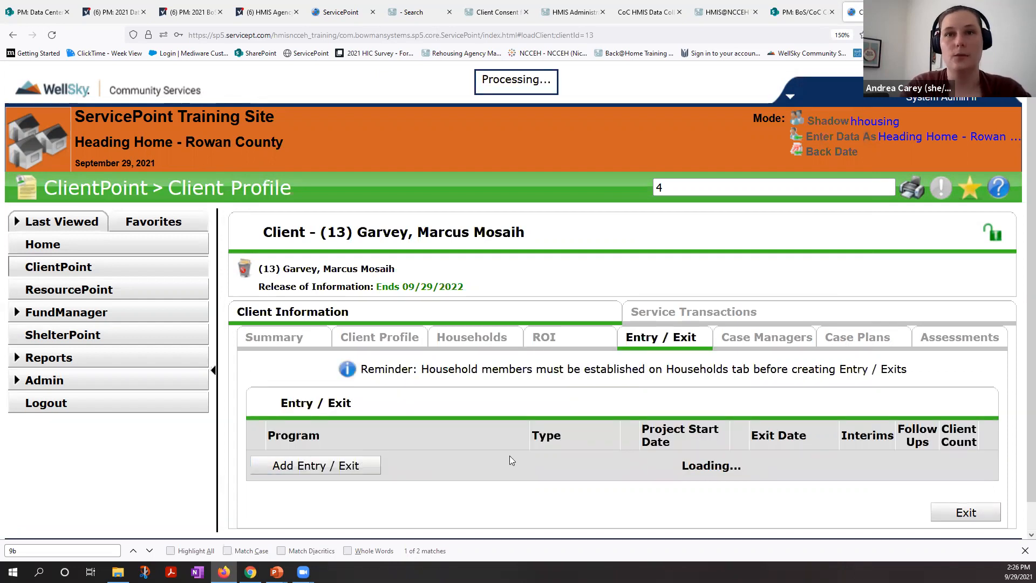
{"action": "scroll", "coordinate": [509, 456], "scroll_direction": "down", "scroll_amount": 1}
{"action": "scroll", "coordinate": [510, 460], "scroll_direction": "down", "scroll_amount": 1}
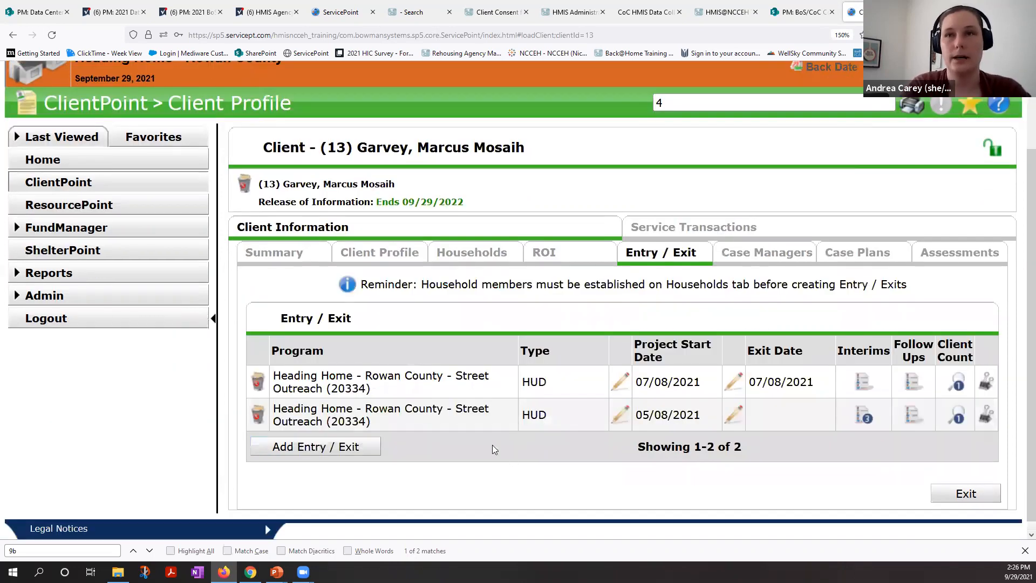
{"action": "scroll", "coordinate": [571, 480], "scroll_direction": "up", "scroll_amount": 1}
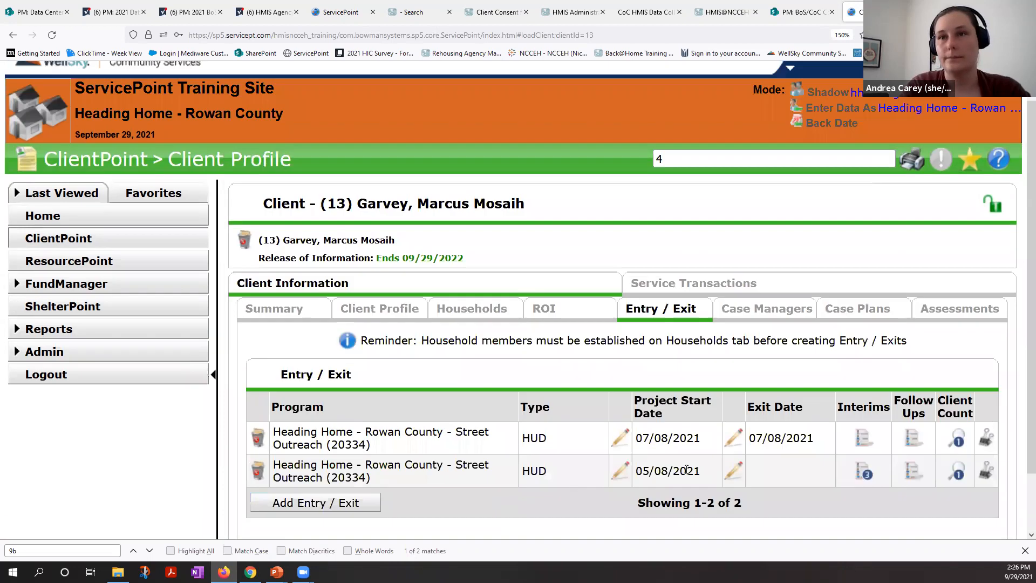
{"action": "double_click", "coordinate": [468, 478]}
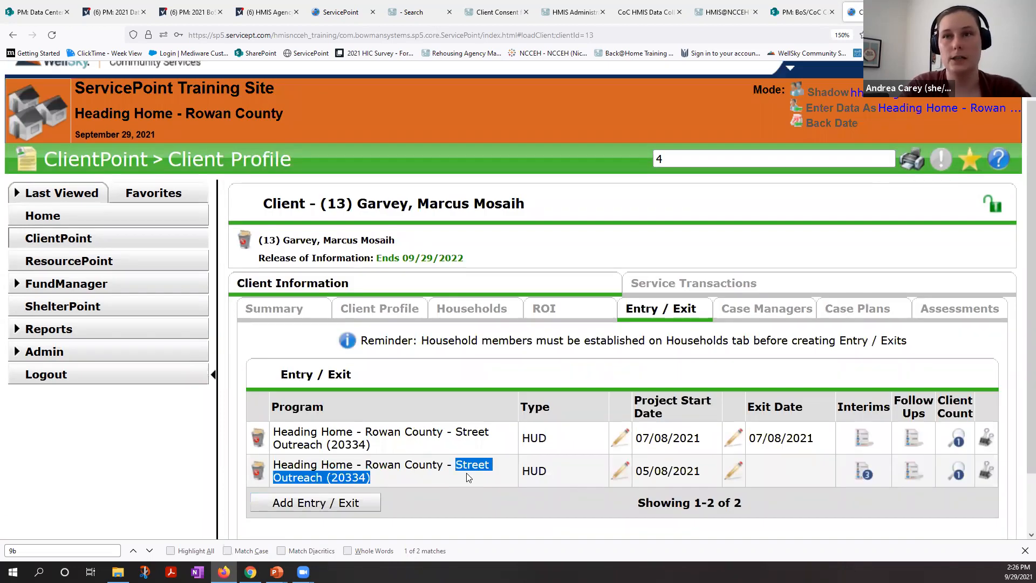
{"action": "left_click", "coordinate": [263, 440]}
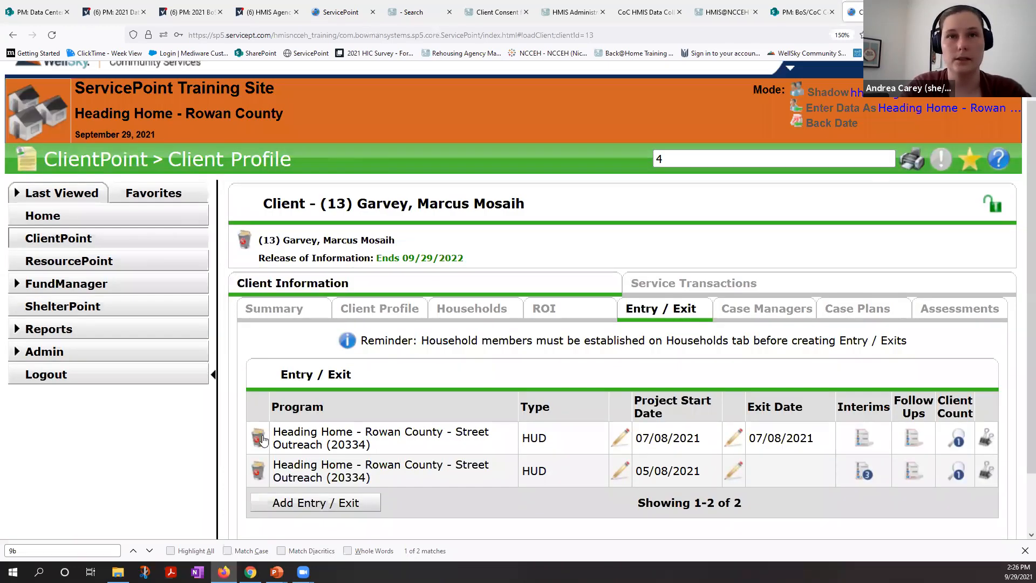
{"action": "left_click", "coordinate": [512, 343]}
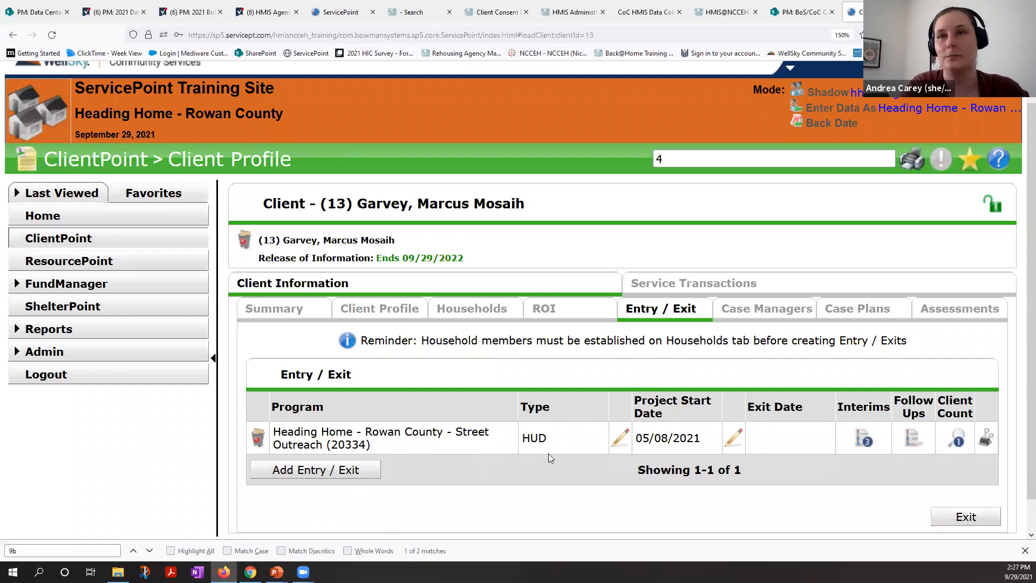
Step: Add an Update interim review dated 09/29/2021 to the client's Street Outreach entry and decline to answer the encouraged questions
{"action": "left_click", "coordinate": [862, 439]}
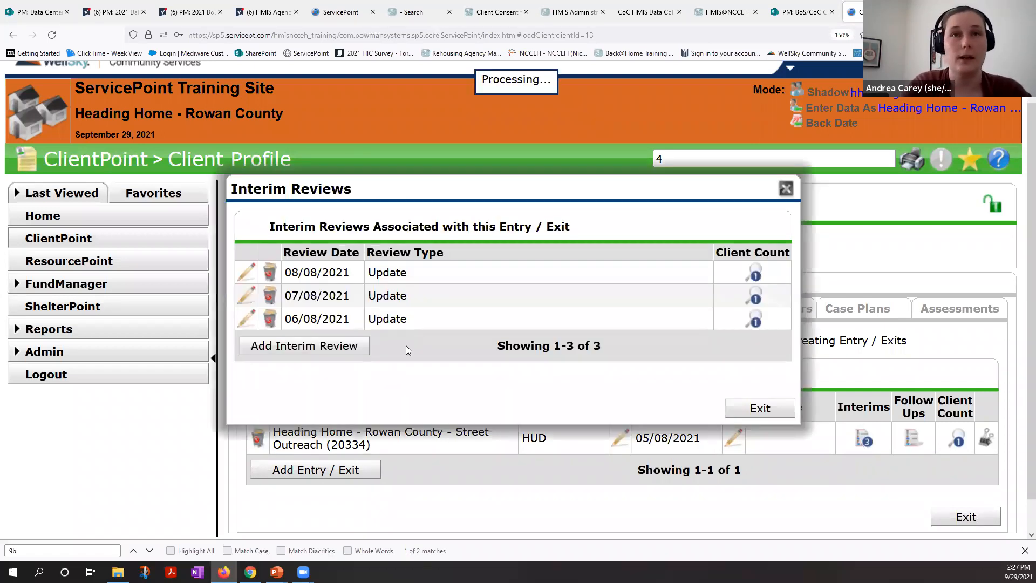
{"action": "left_click", "coordinate": [338, 350]}
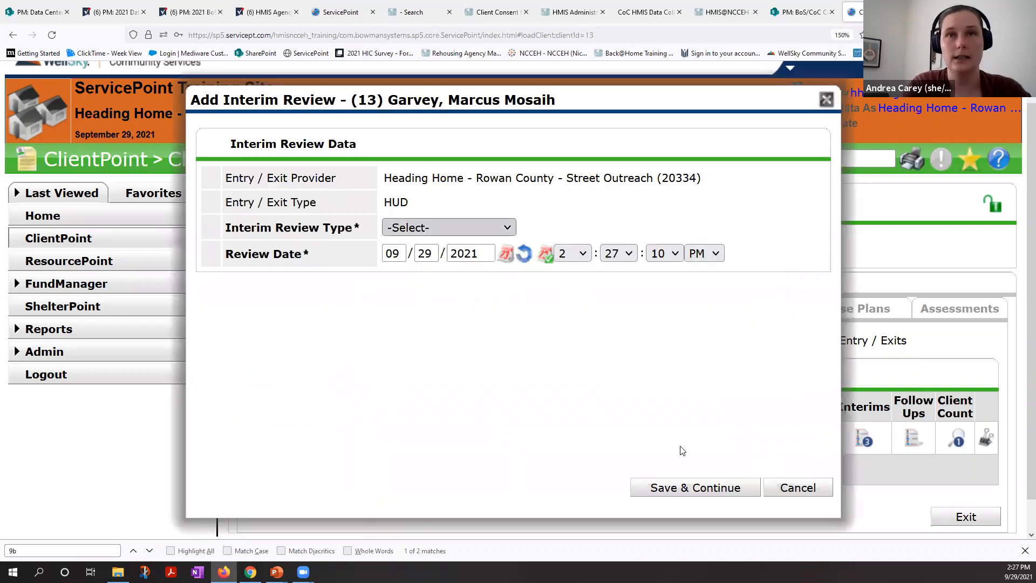
{"action": "left_click", "coordinate": [684, 488]}
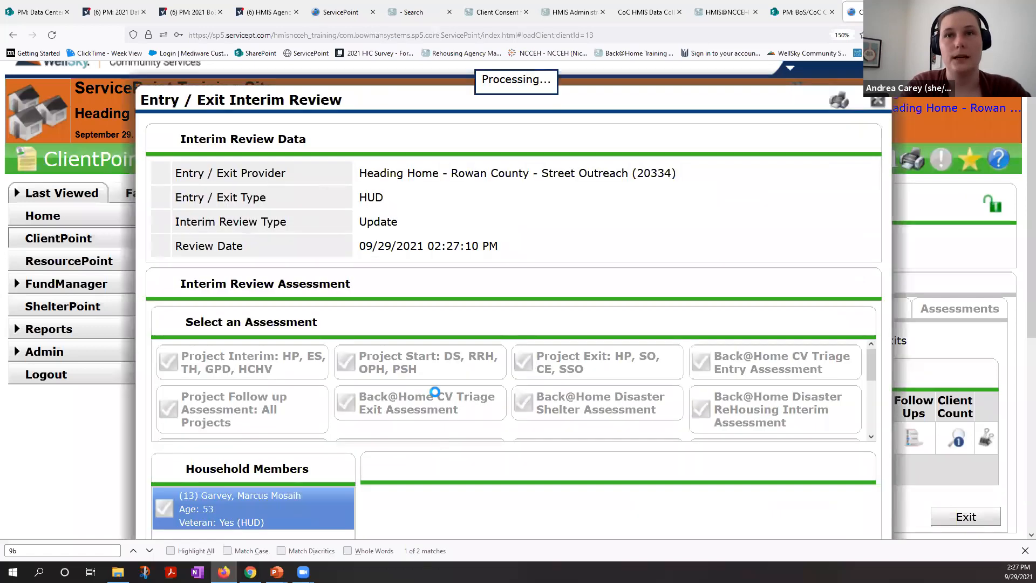
{"action": "scroll", "coordinate": [434, 392], "scroll_direction": "down", "scroll_amount": 4}
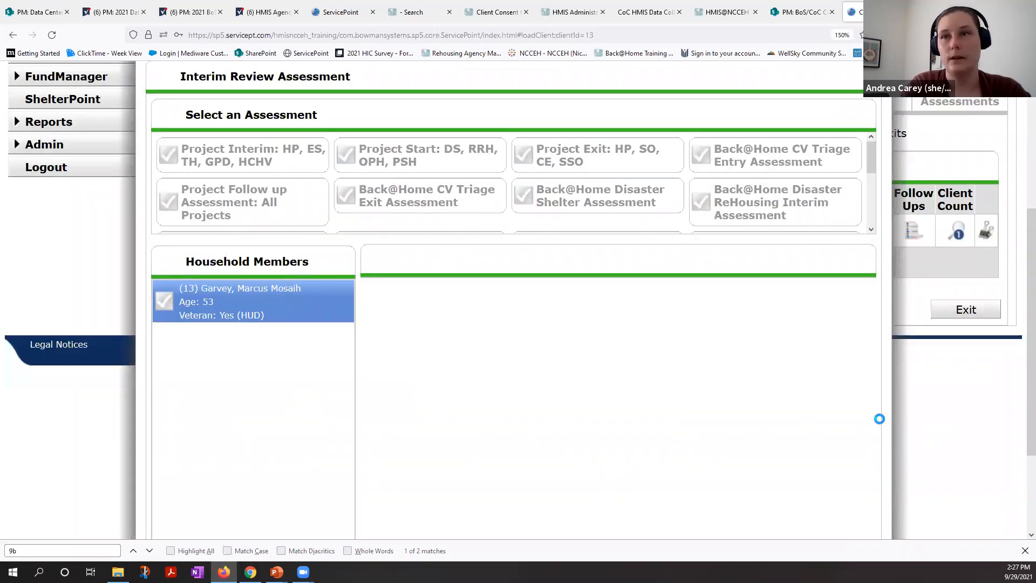
{"action": "scroll", "coordinate": [870, 430], "scroll_direction": "up", "scroll_amount": 5}
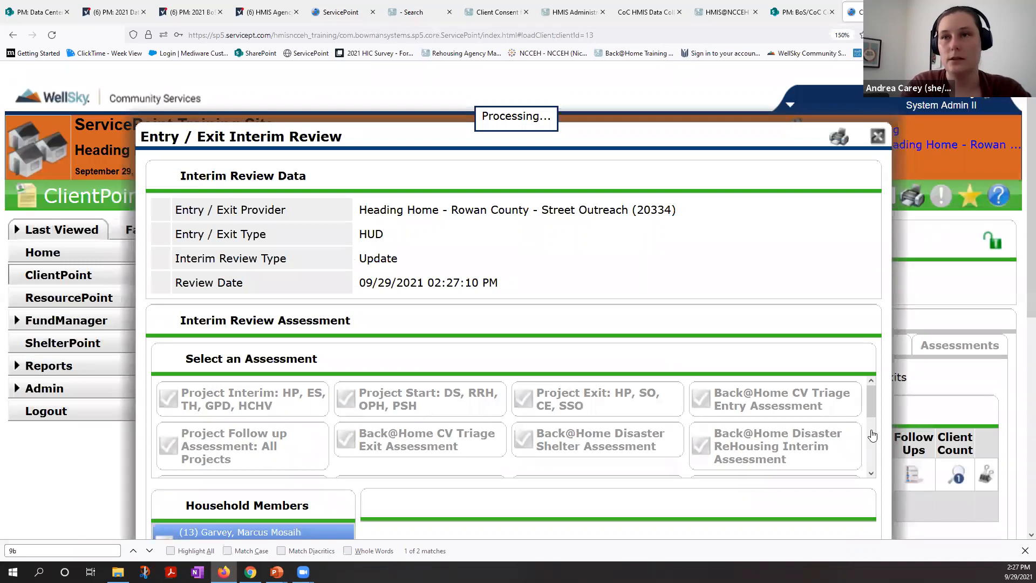
{"action": "left_click", "coordinate": [702, 308]}
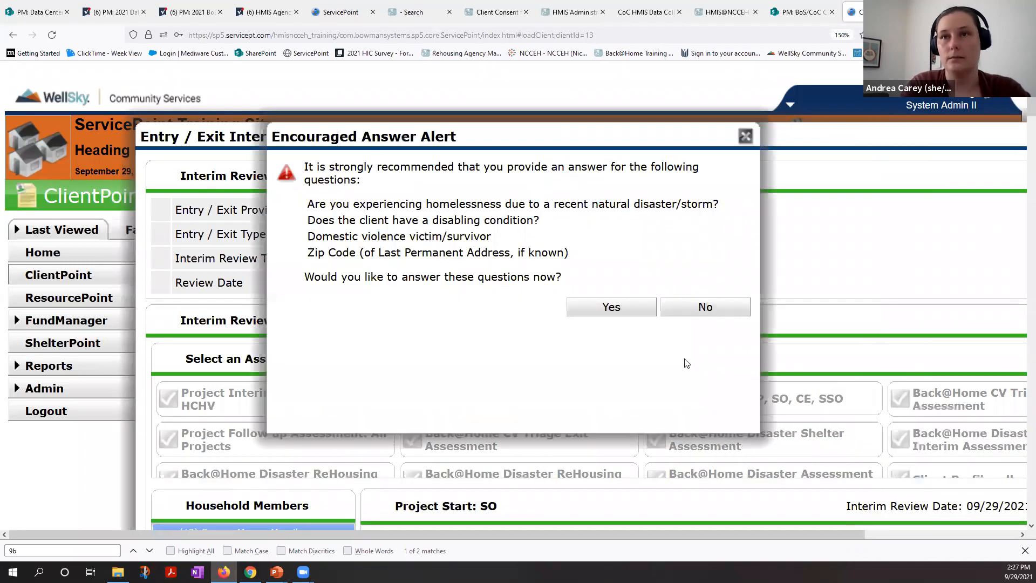
Step: Choose the Project Interim: SO assessment for the new interim review
{"action": "scroll", "coordinate": [652, 453], "scroll_direction": "down", "scroll_amount": 2}
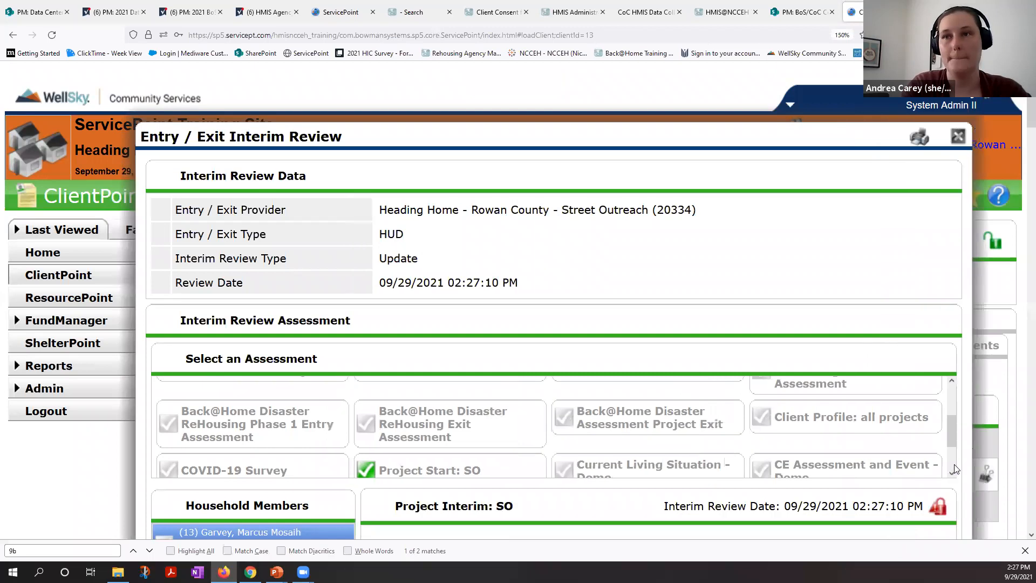
{"action": "scroll", "coordinate": [954, 468], "scroll_direction": "down", "scroll_amount": 1}
{"action": "scroll", "coordinate": [958, 456], "scroll_direction": "up", "scroll_amount": 1}
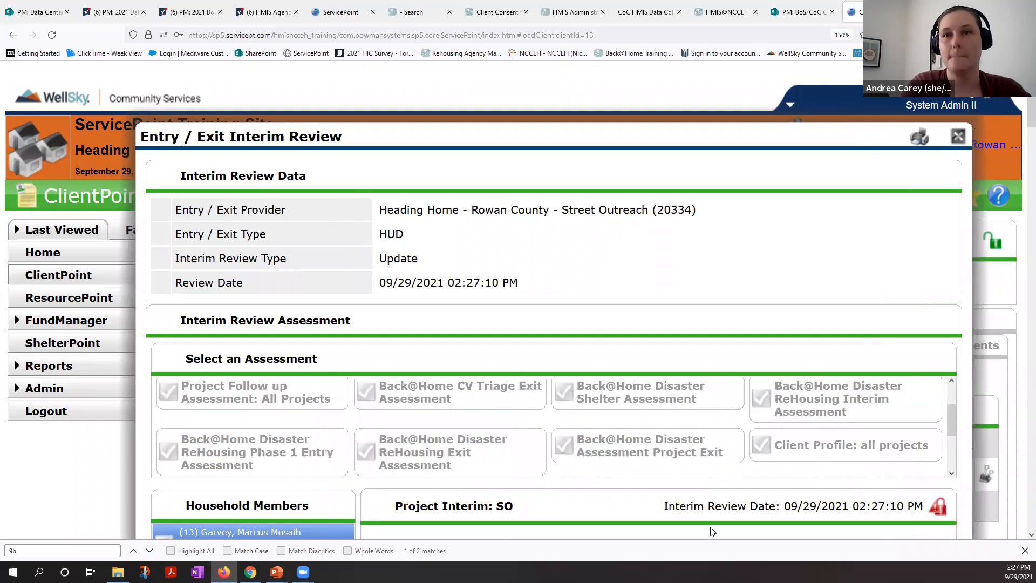
Step: Look through the Project Interim: SO assessment's sections and set the Date of Engagement to 09/29/2021
{"action": "scroll", "coordinate": [618, 406], "scroll_direction": "down", "scroll_amount": 5}
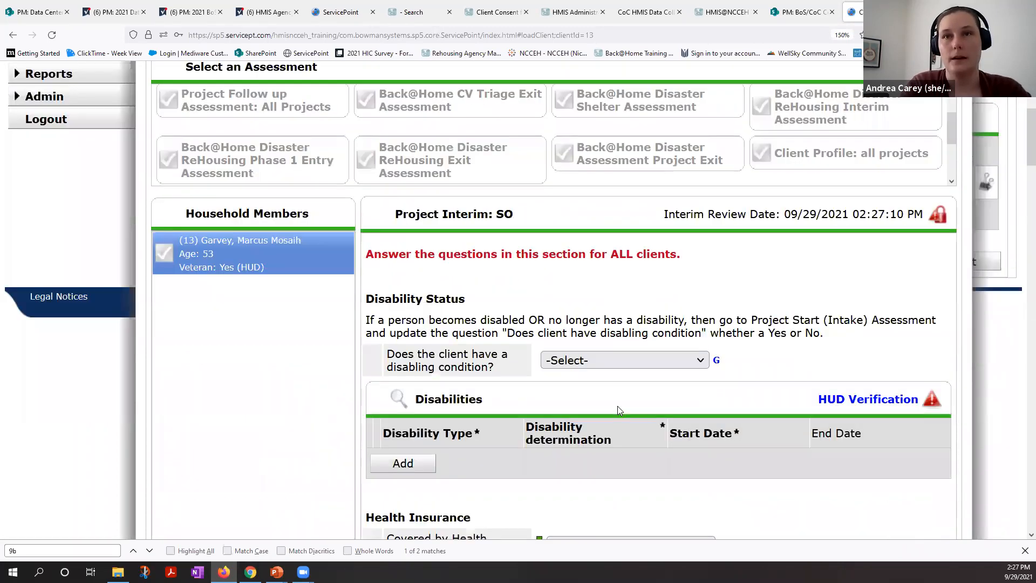
{"action": "scroll", "coordinate": [617, 405], "scroll_direction": "down", "scroll_amount": 6}
{"action": "scroll", "coordinate": [593, 494], "scroll_direction": "down", "scroll_amount": 1}
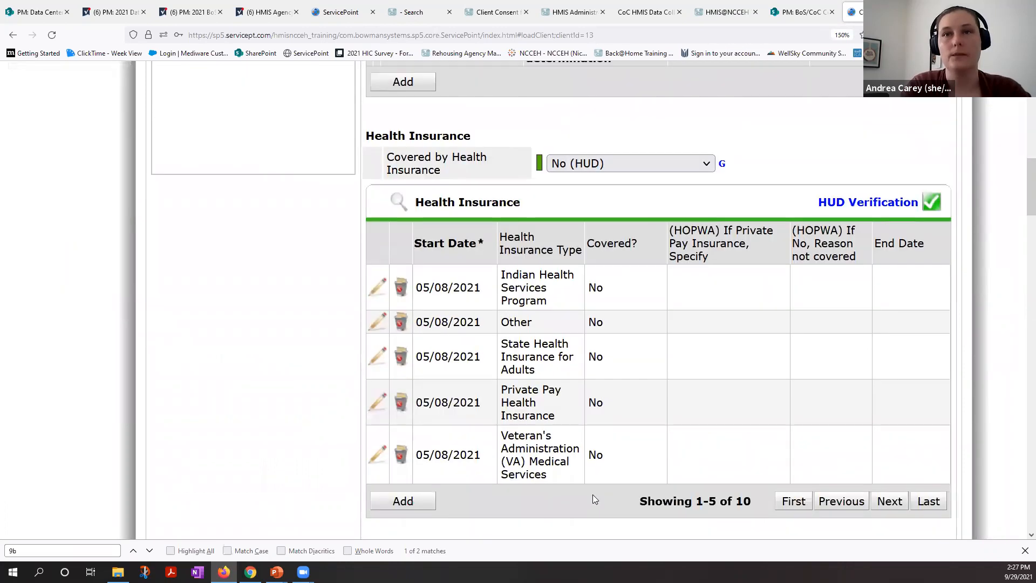
{"action": "scroll", "coordinate": [592, 494], "scroll_direction": "down", "scroll_amount": 5}
{"action": "scroll", "coordinate": [594, 499], "scroll_direction": "down", "scroll_amount": 3}
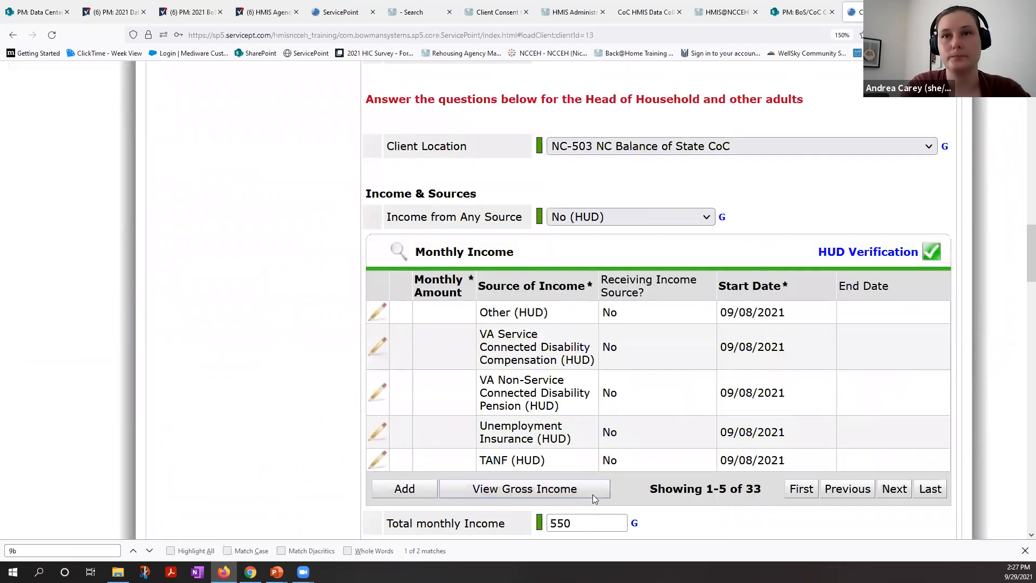
{"action": "scroll", "coordinate": [593, 494], "scroll_direction": "down", "scroll_amount": 5}
{"action": "scroll", "coordinate": [593, 497], "scroll_direction": "down", "scroll_amount": 4}
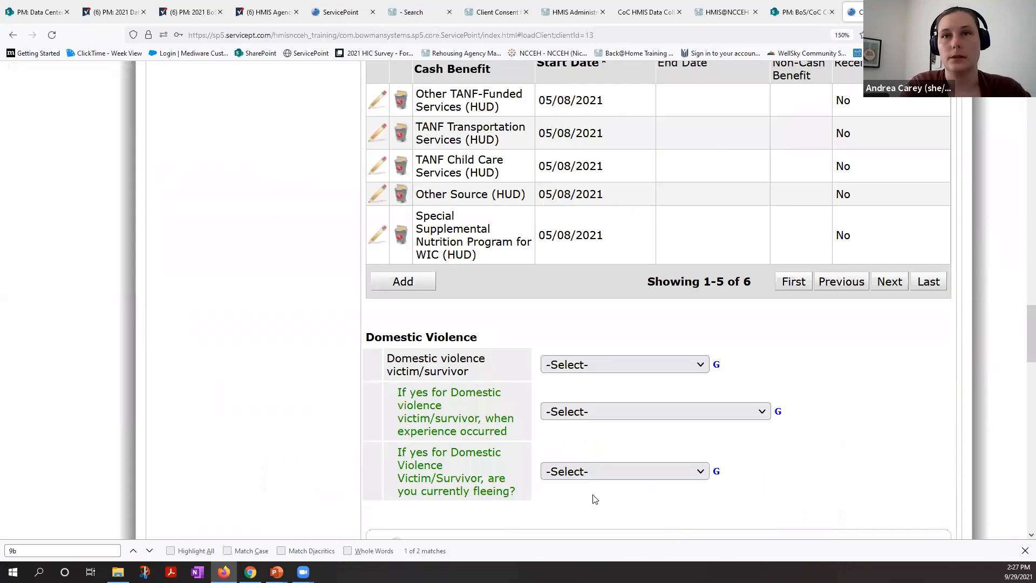
{"action": "scroll", "coordinate": [593, 498], "scroll_direction": "down", "scroll_amount": 3}
{"action": "scroll", "coordinate": [593, 497], "scroll_direction": "down", "scroll_amount": 4}
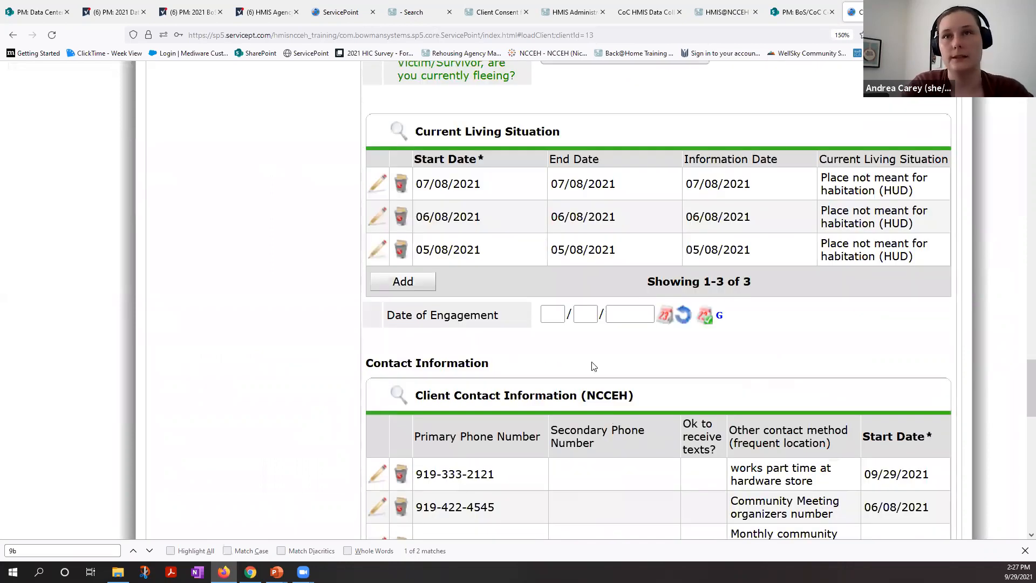
{"action": "left_click", "coordinate": [557, 317]}
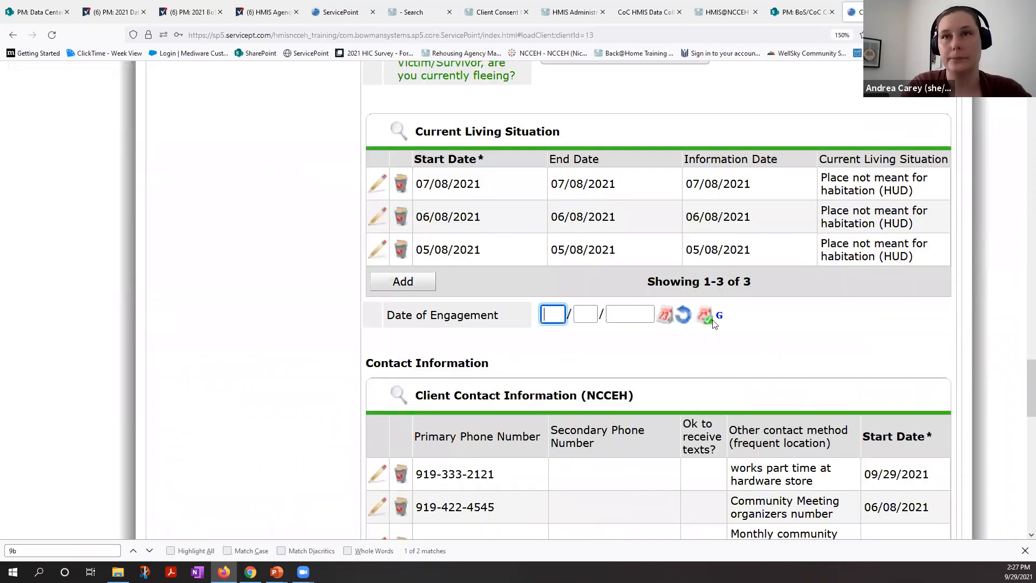
{"action": "key", "text": "t"}
Step: Start a Current Living Situation record with start, end and information dates 09/29/2021 and the situation Place not meant for habitation (HUD)
{"action": "left_click", "coordinate": [428, 286]}
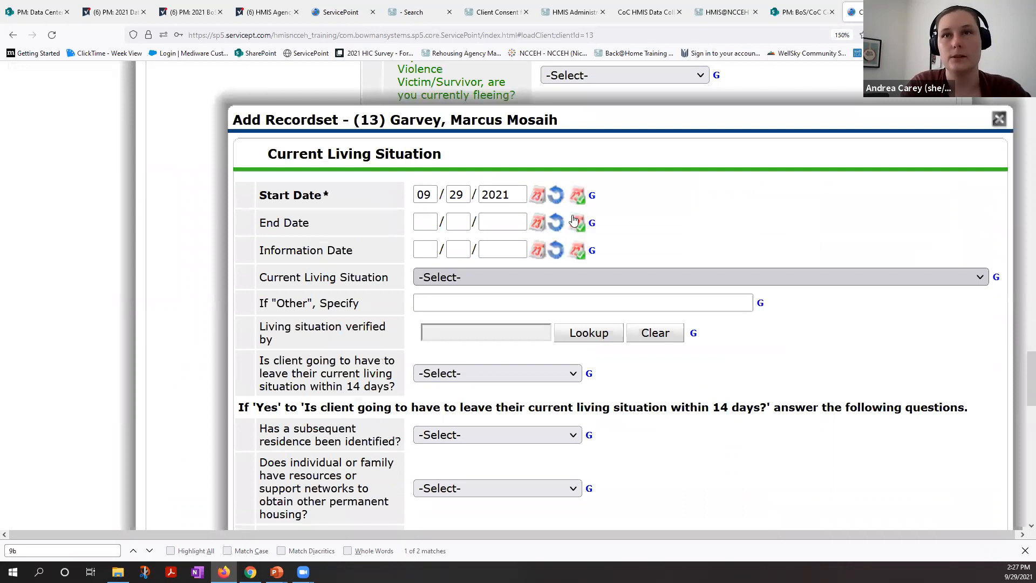
{"action": "left_click", "coordinate": [576, 223]}
{"action": "left_click", "coordinate": [578, 251]}
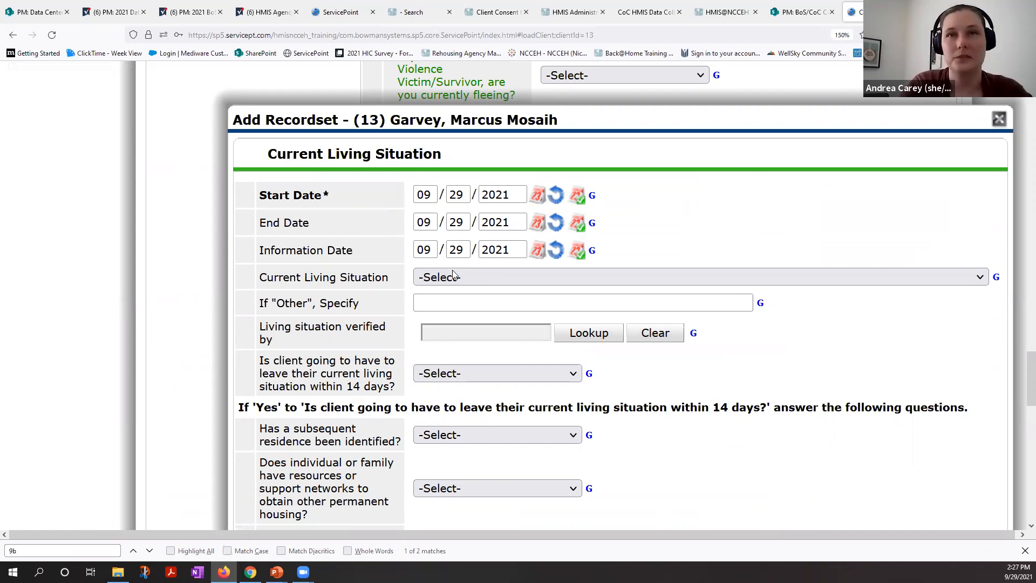
{"action": "left_click", "coordinate": [469, 278]}
{"action": "left_click", "coordinate": [472, 339]}
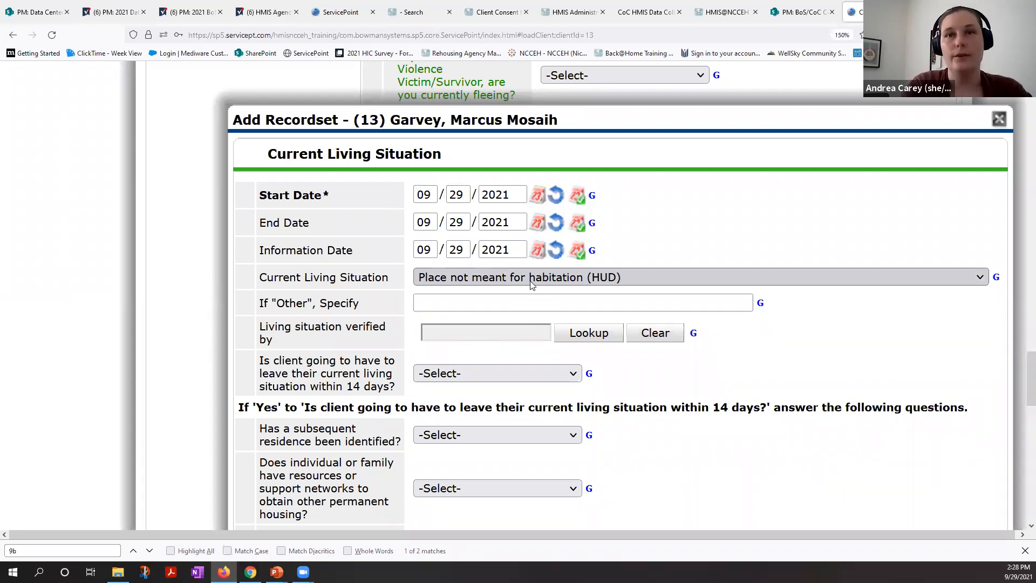
Step: Review the available Current Living Situation options and keep Place not meant for habitation (HUD)
{"action": "left_click", "coordinate": [532, 280]}
{"action": "scroll", "coordinate": [544, 426], "scroll_direction": "down", "scroll_amount": 1}
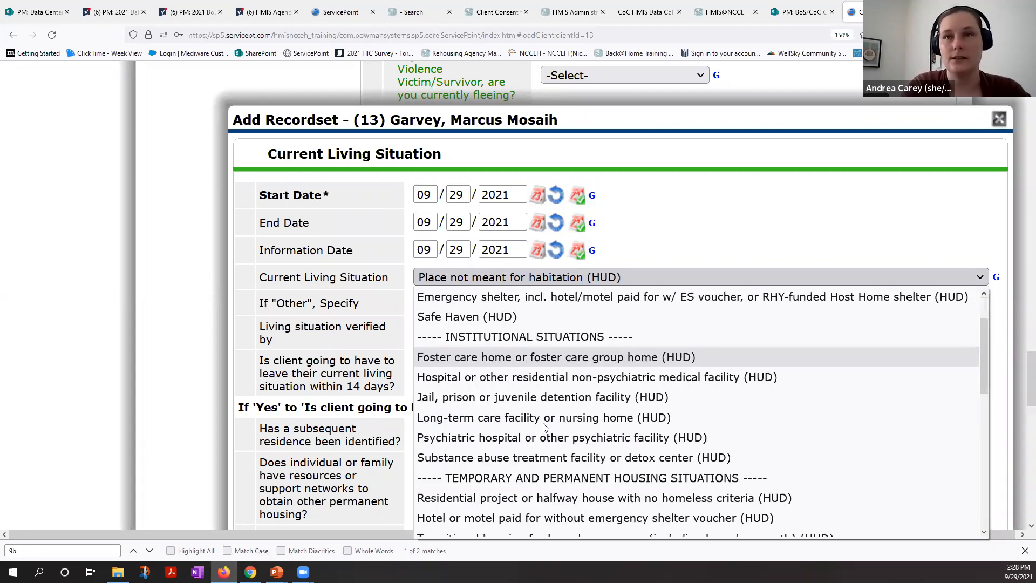
{"action": "scroll", "coordinate": [544, 427], "scroll_direction": "down", "scroll_amount": 5}
{"action": "scroll", "coordinate": [544, 427], "scroll_direction": "up", "scroll_amount": 1}
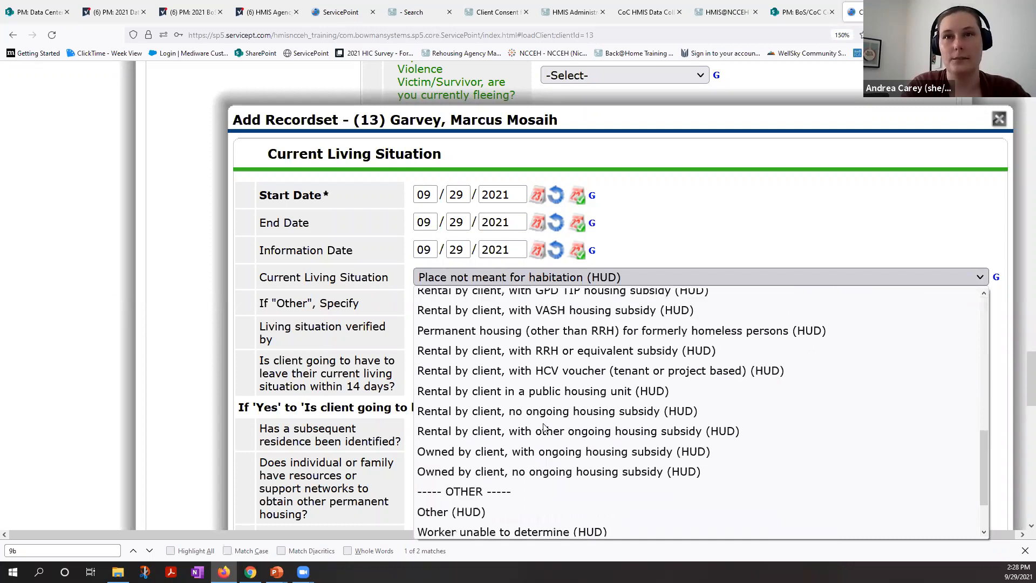
{"action": "scroll", "coordinate": [543, 425], "scroll_direction": "up", "scroll_amount": 10}
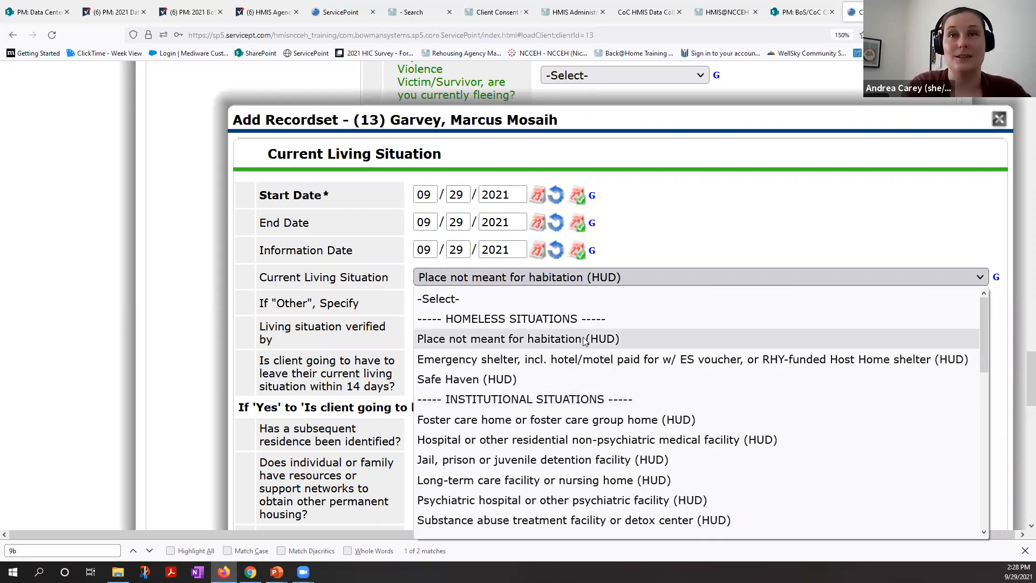
{"action": "left_click", "coordinate": [584, 340]}
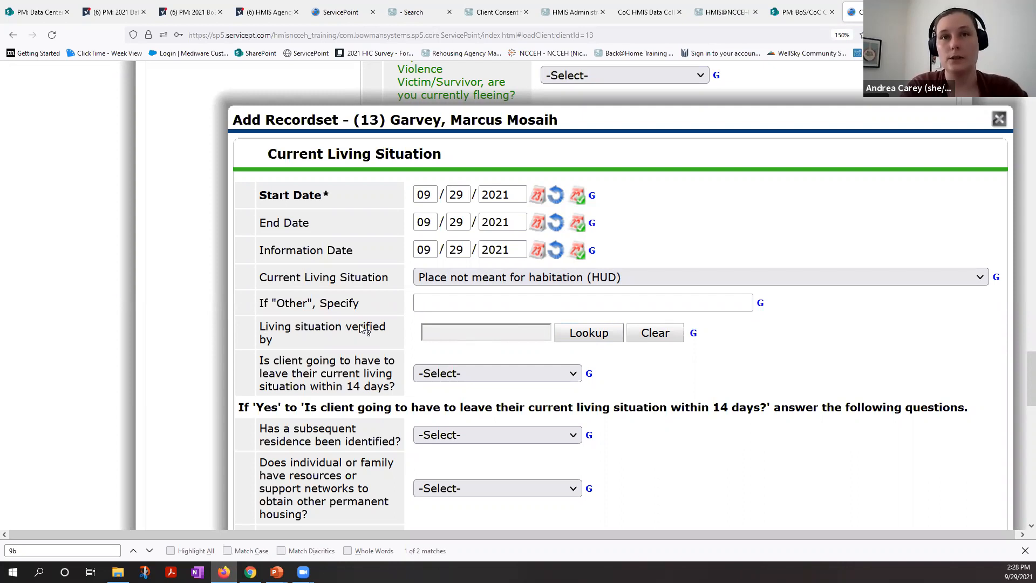
Step: Search the providers for "heading h" and set Heading Home Rowan County Street Outreach (20334) as the living situation's verifier
{"action": "left_click", "coordinate": [613, 335]}
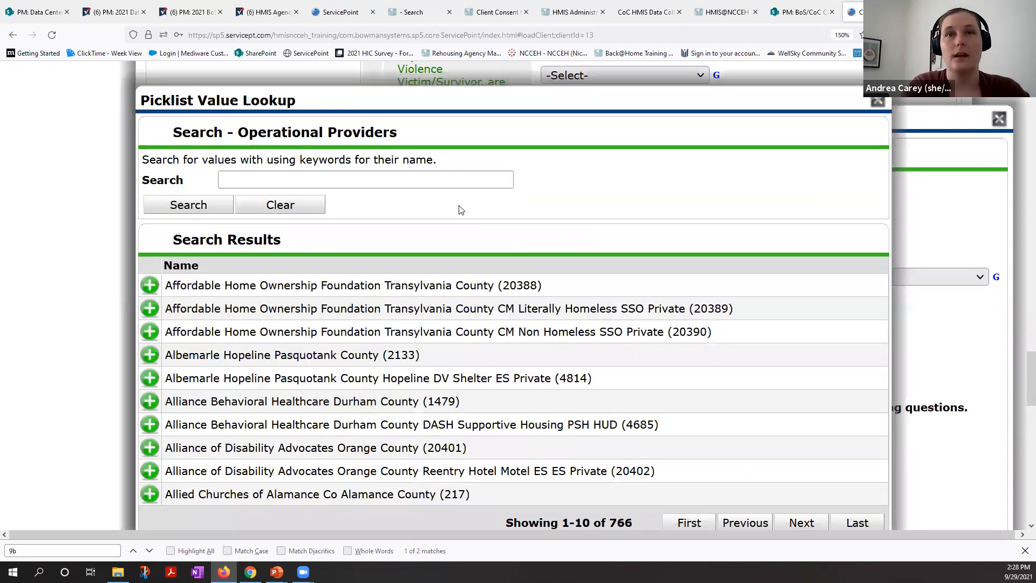
{"action": "left_click", "coordinate": [379, 179]}
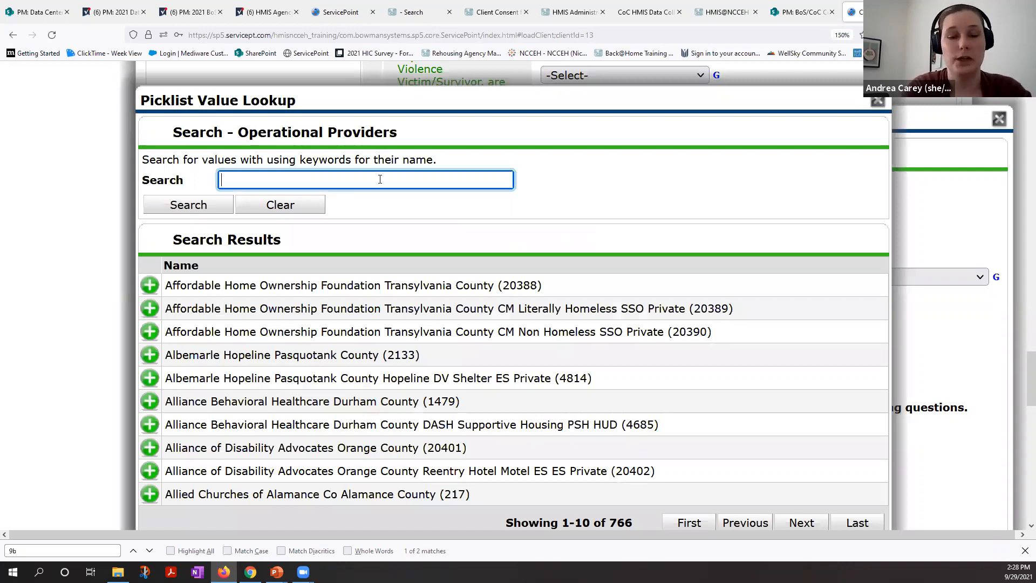
{"action": "type", "text": "heading "}
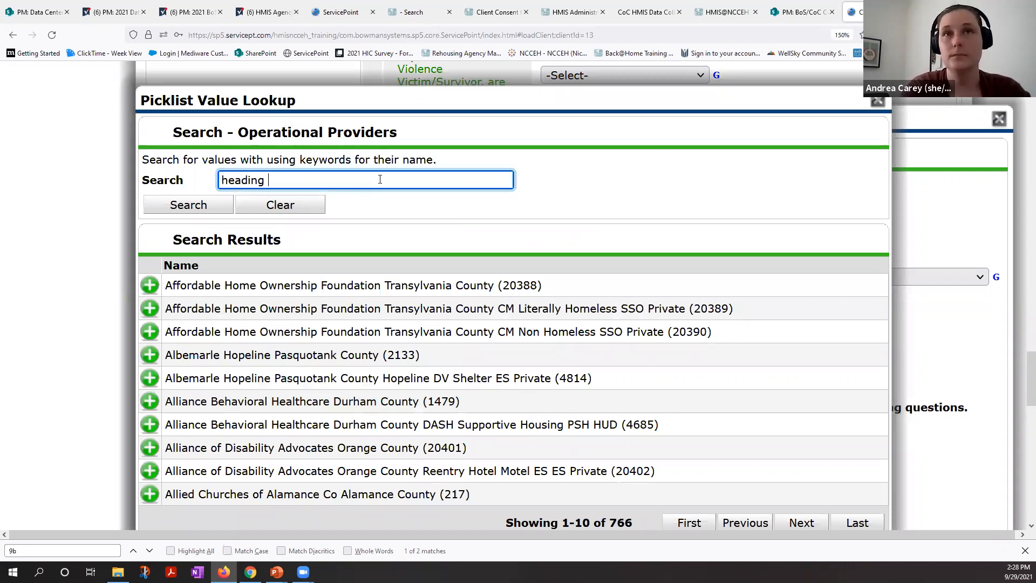
{"action": "type", "text": "h"}
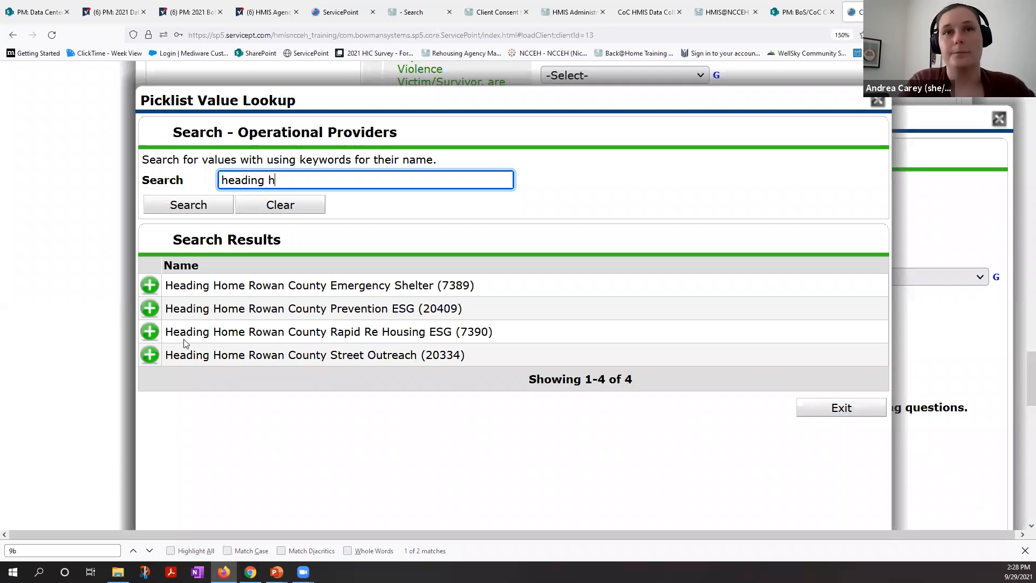
{"action": "left_click_drag", "start_coordinate": [165, 355], "coordinate": [420, 355]}
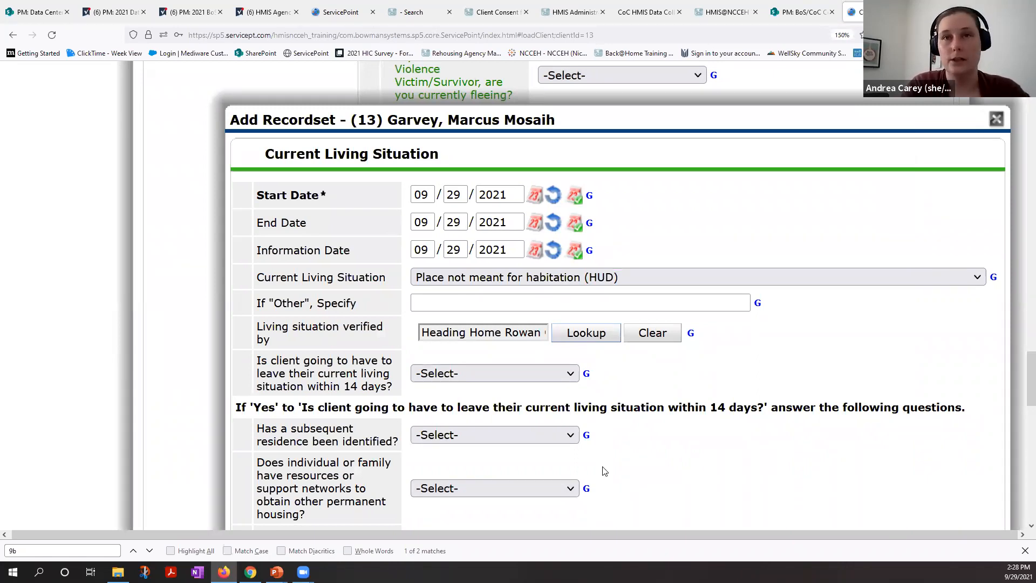
Step: Answer No (HUD) to whether the client must leave their living situation within 14 days, and save the record
{"action": "scroll", "coordinate": [523, 283], "scroll_direction": "down", "scroll_amount": 2}
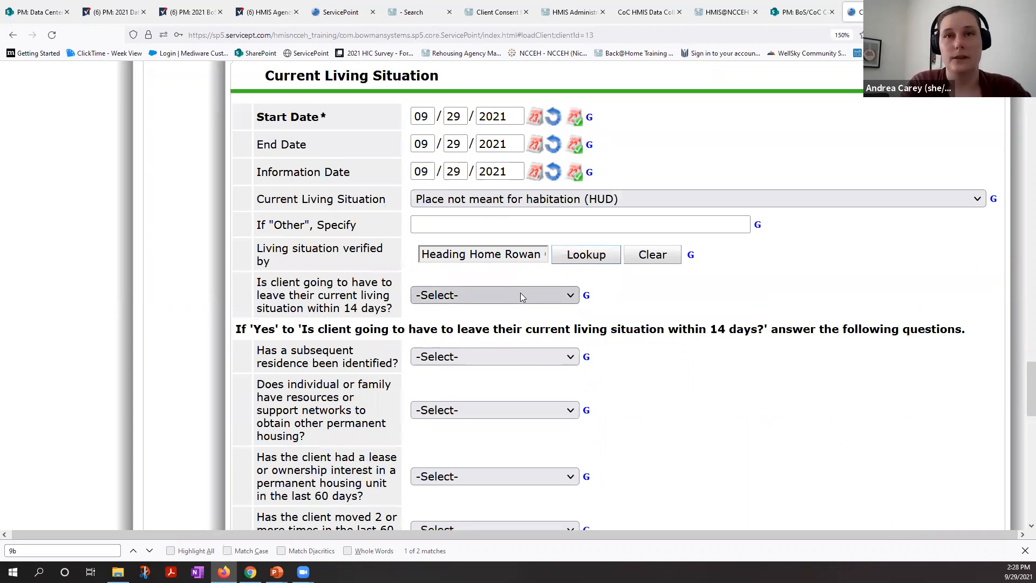
{"action": "right_click", "coordinate": [520, 294]}
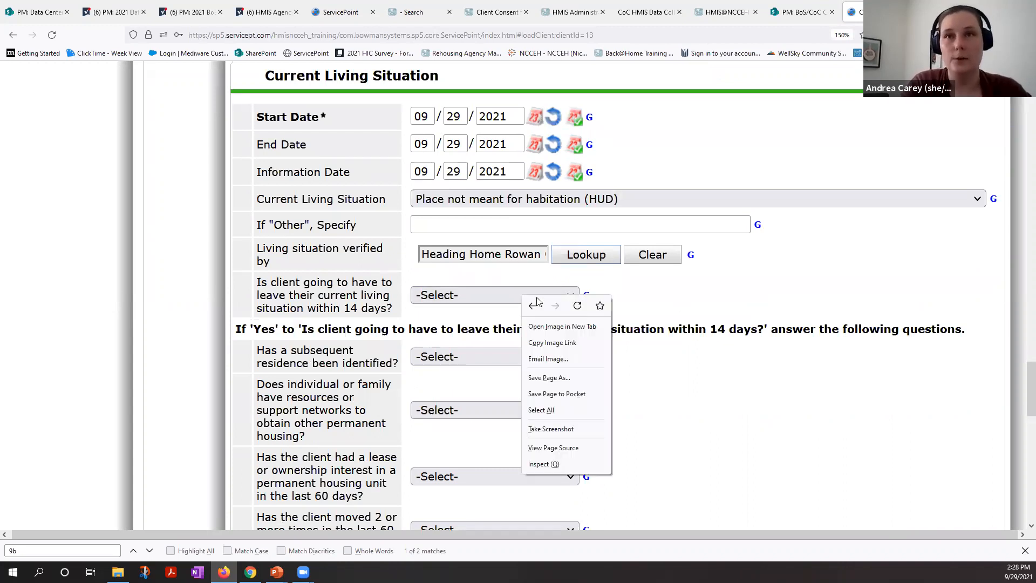
{"action": "left_click", "coordinate": [529, 351]}
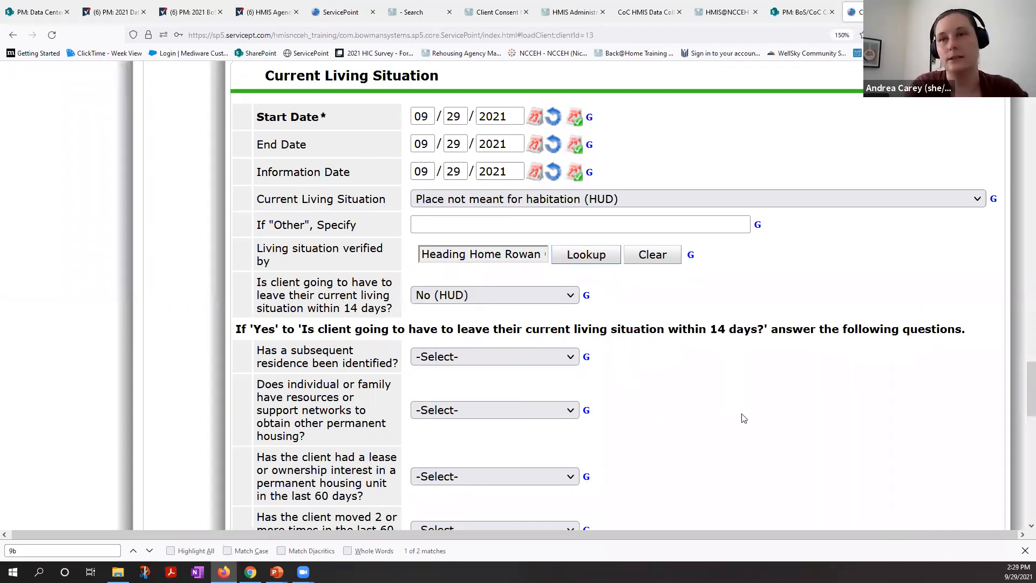
{"action": "scroll", "coordinate": [710, 354], "scroll_direction": "down", "scroll_amount": 3}
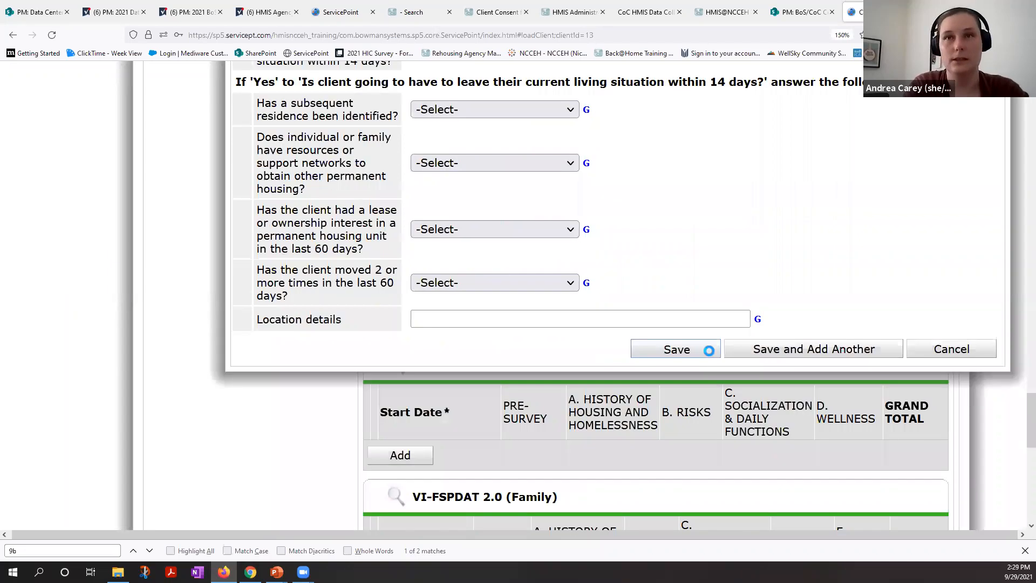
{"action": "left_click", "coordinate": [697, 354]}
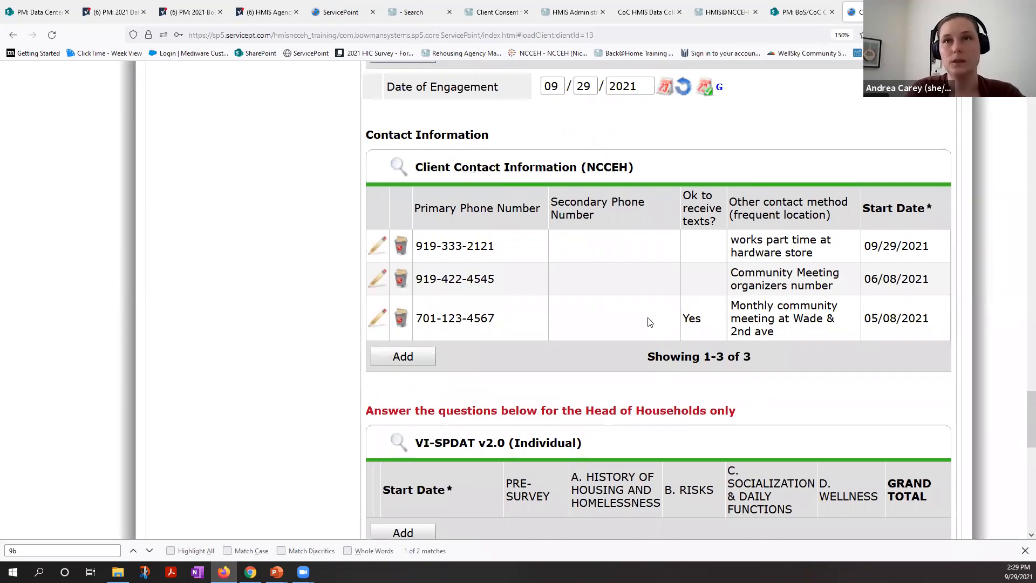
Step: Check the Current Living Situation records, the Date of Engagement and the client contact information in the interim assessment
{"action": "scroll", "coordinate": [649, 322], "scroll_direction": "up", "scroll_amount": 3}
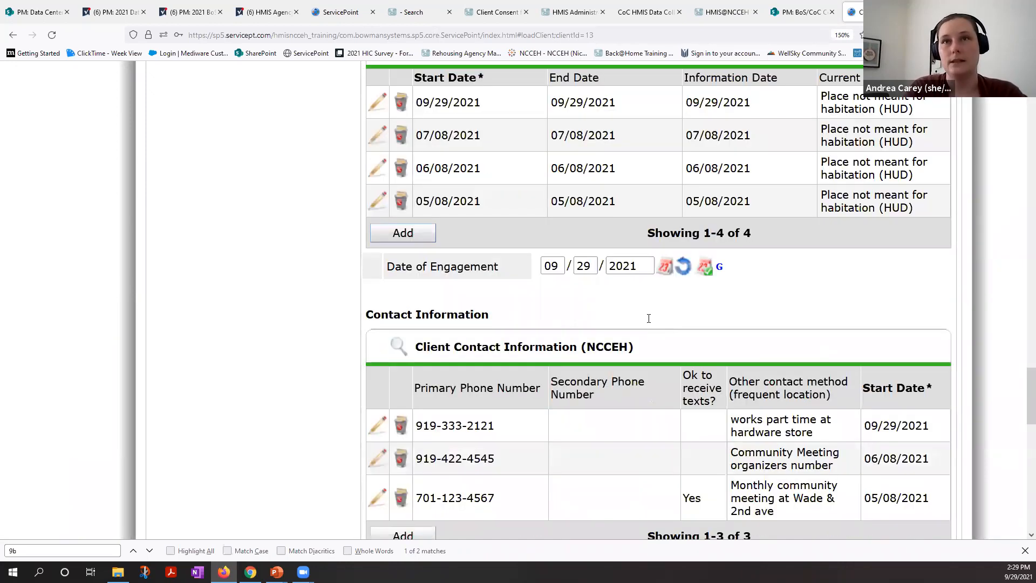
{"action": "scroll", "coordinate": [539, 227], "scroll_direction": "up", "scroll_amount": 1}
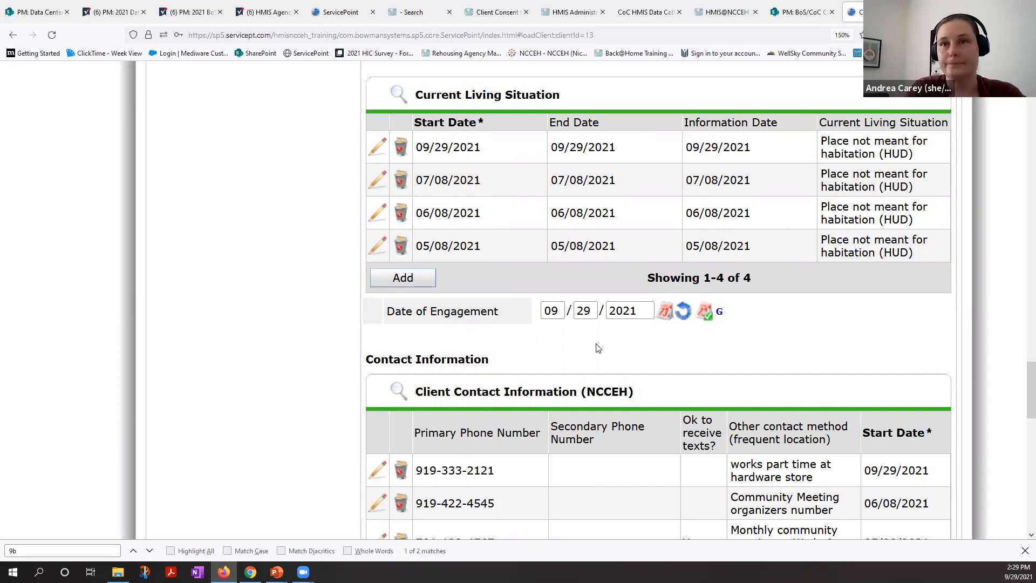
{"action": "scroll", "coordinate": [598, 348], "scroll_direction": "down", "scroll_amount": 2}
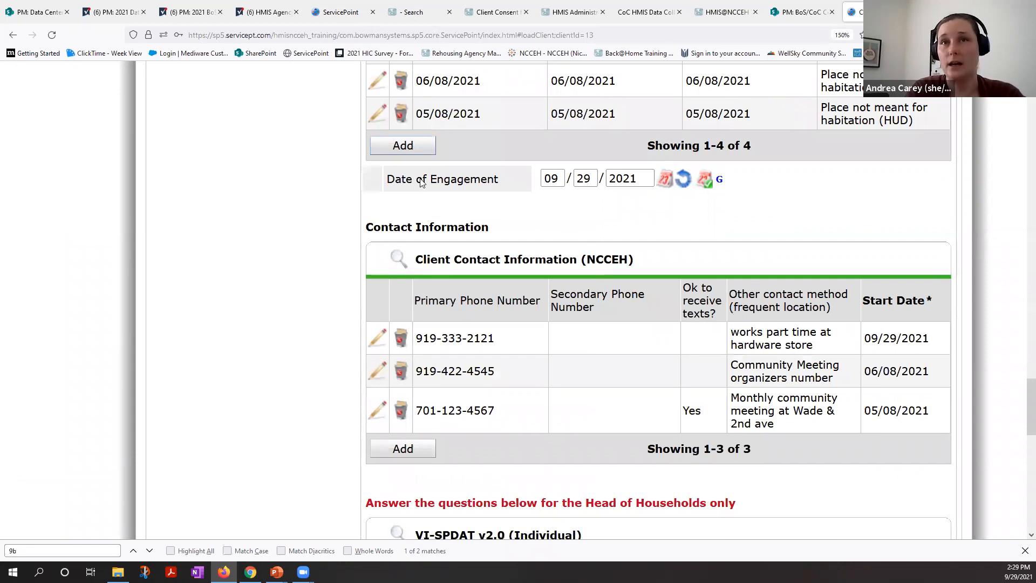
{"action": "scroll", "coordinate": [610, 310], "scroll_direction": "down", "scroll_amount": 2}
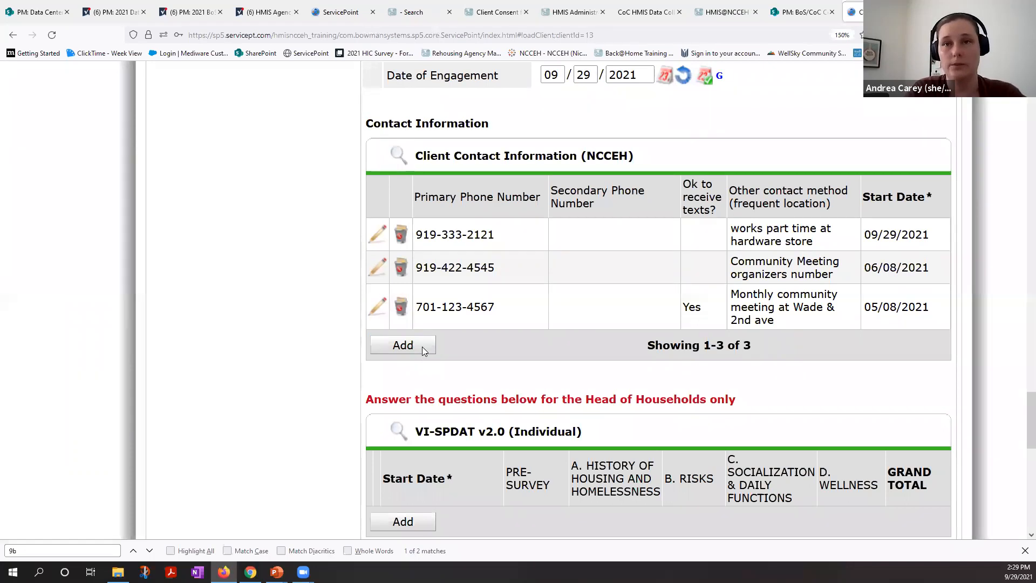
Step: Review the VI-SPDAT, Coordinated Entry Assessment and Coordinated Entry Event sections of the interim assessment
{"action": "scroll", "coordinate": [423, 351], "scroll_direction": "down", "scroll_amount": 1}
{"action": "scroll", "coordinate": [468, 376], "scroll_direction": "down", "scroll_amount": 3}
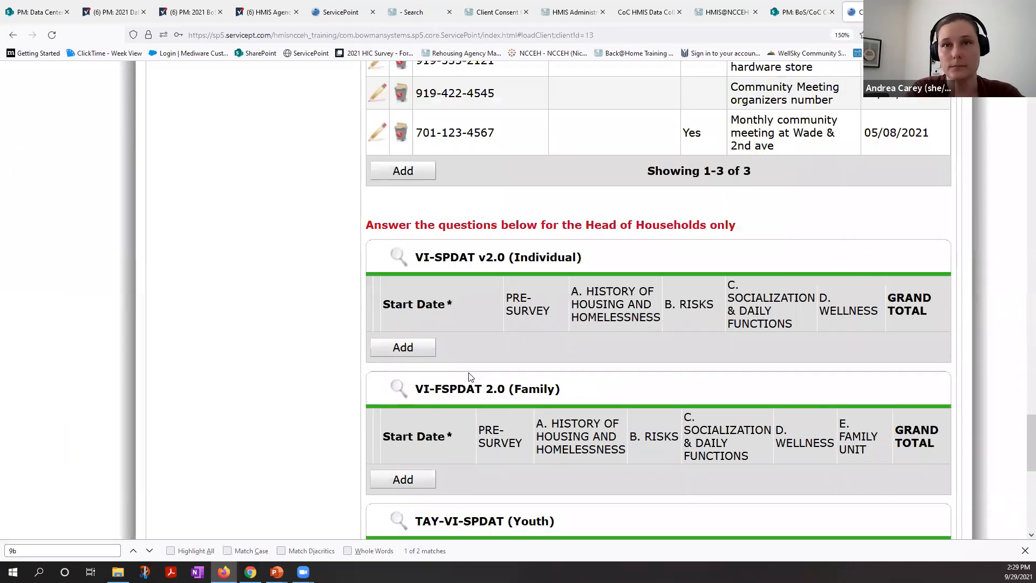
{"action": "scroll", "coordinate": [468, 376], "scroll_direction": "down", "scroll_amount": 3}
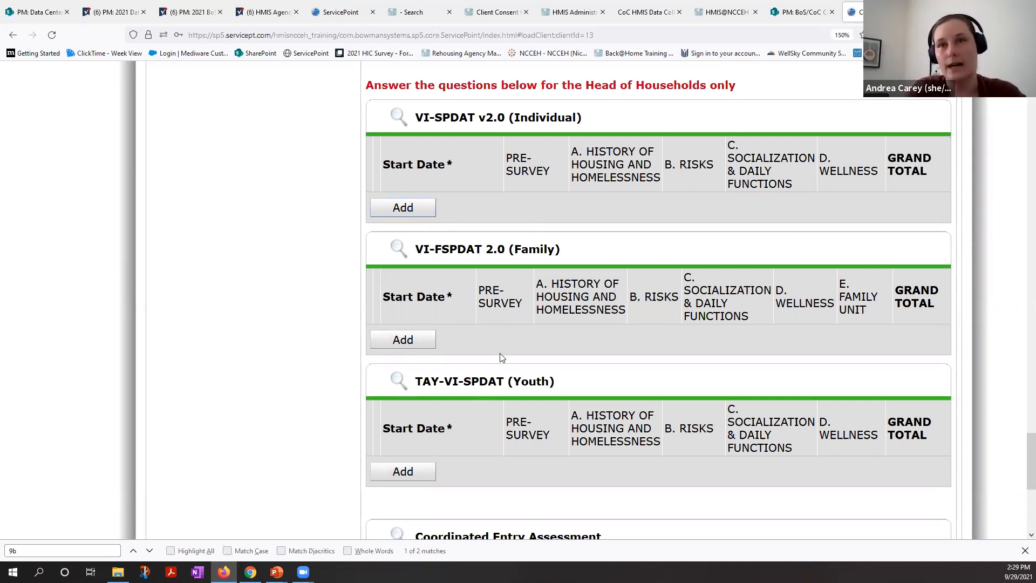
{"action": "scroll", "coordinate": [499, 354], "scroll_direction": "down", "scroll_amount": 2}
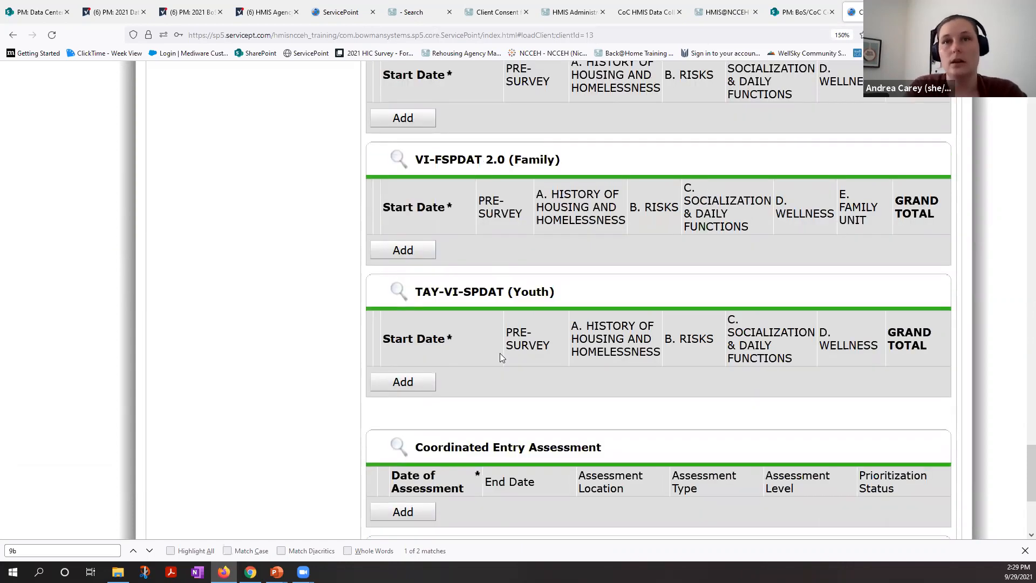
{"action": "scroll", "coordinate": [500, 354], "scroll_direction": "down", "scroll_amount": 3}
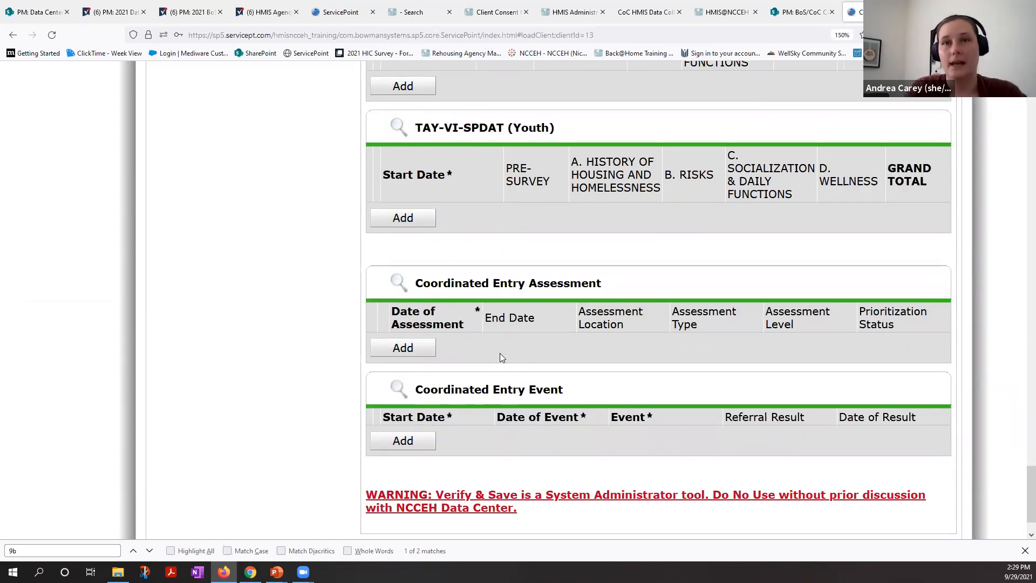
{"action": "scroll", "coordinate": [499, 352], "scroll_direction": "down", "scroll_amount": 1}
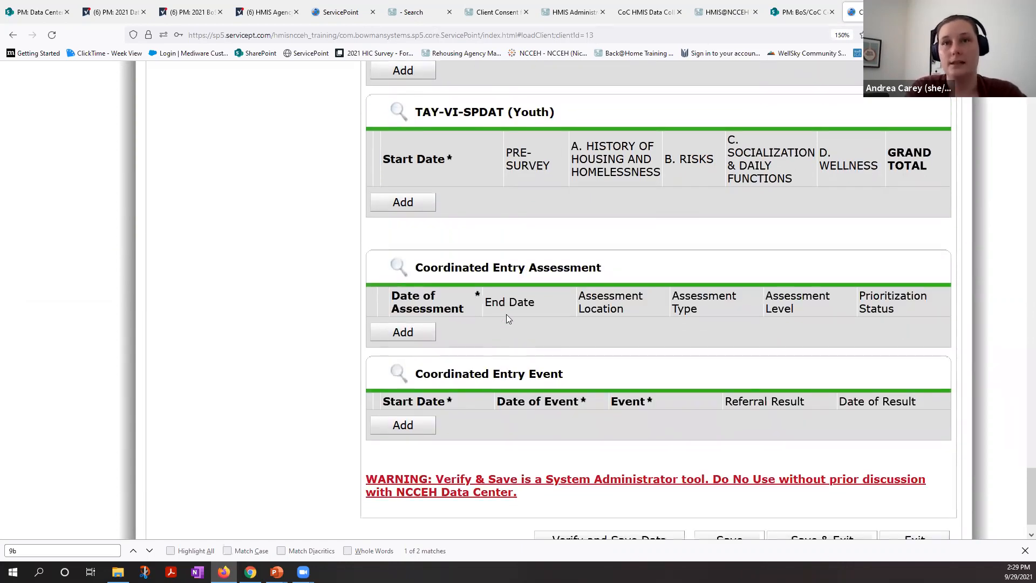
{"action": "left_click", "coordinate": [406, 335]}
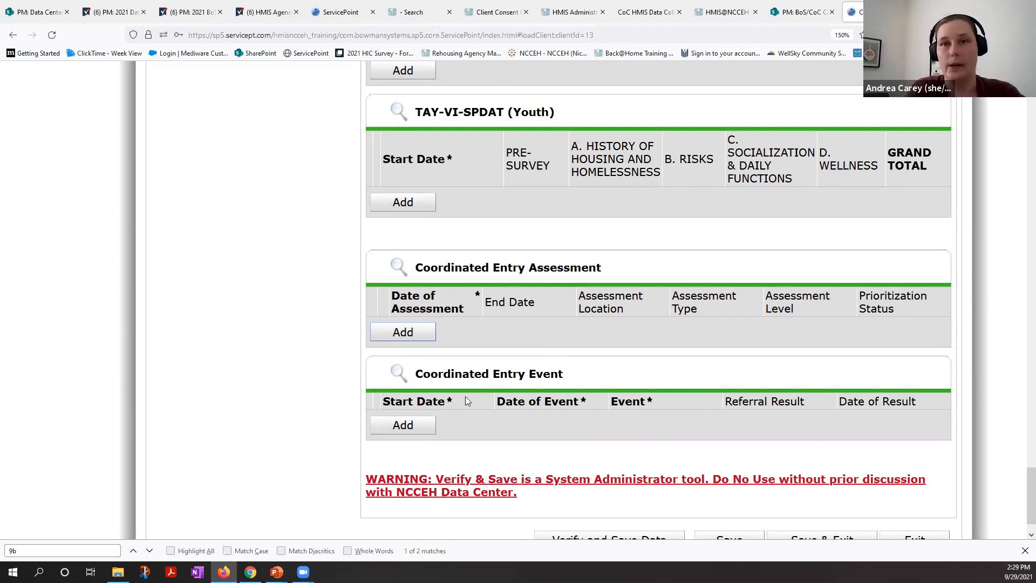
{"action": "scroll", "coordinate": [832, 475], "scroll_direction": "down", "scroll_amount": 1}
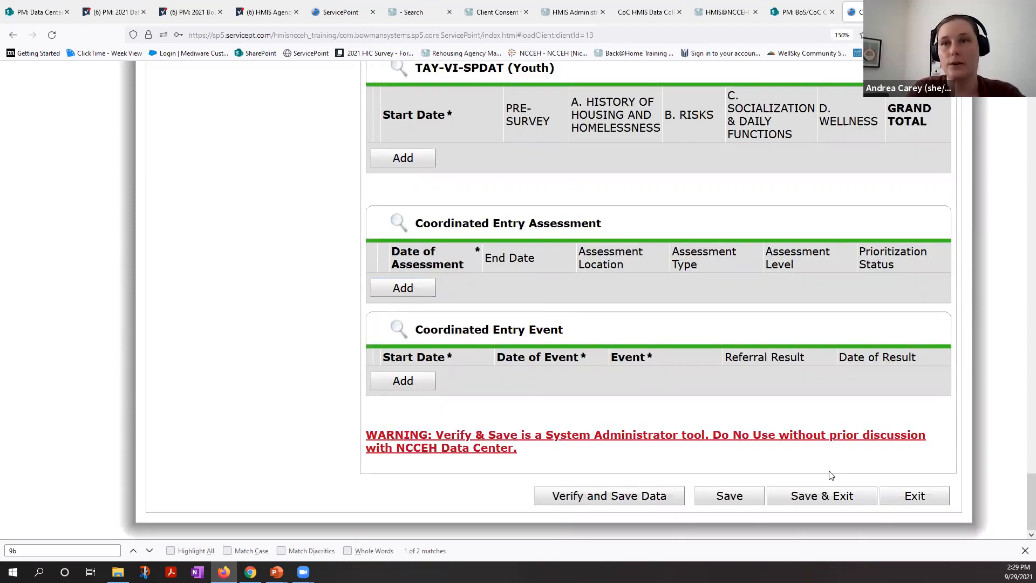
Step: Save and exit the interim assessment, and close the list of interim reviews for this entry
{"action": "left_click", "coordinate": [814, 499]}
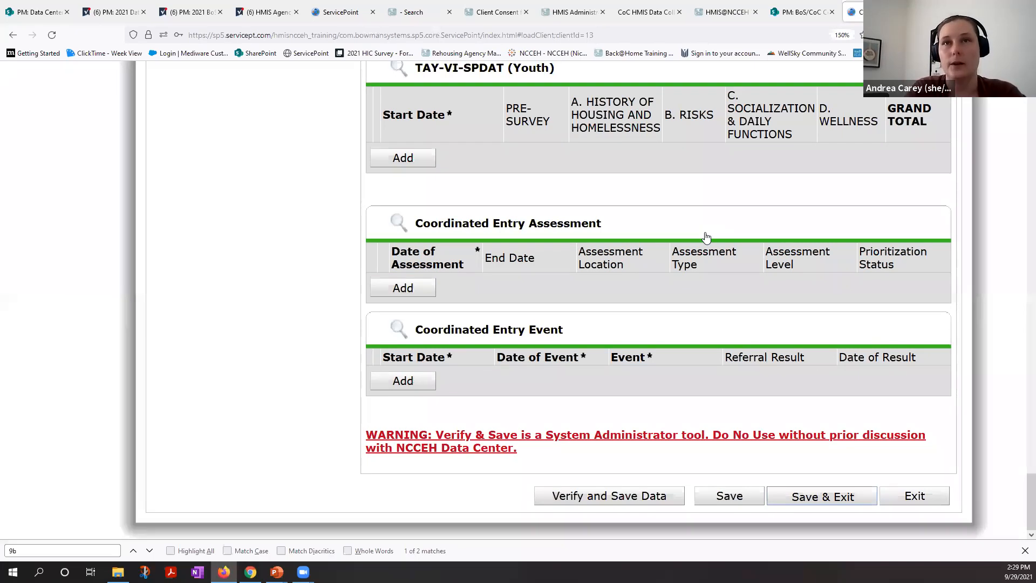
{"action": "left_click", "coordinate": [701, 241]}
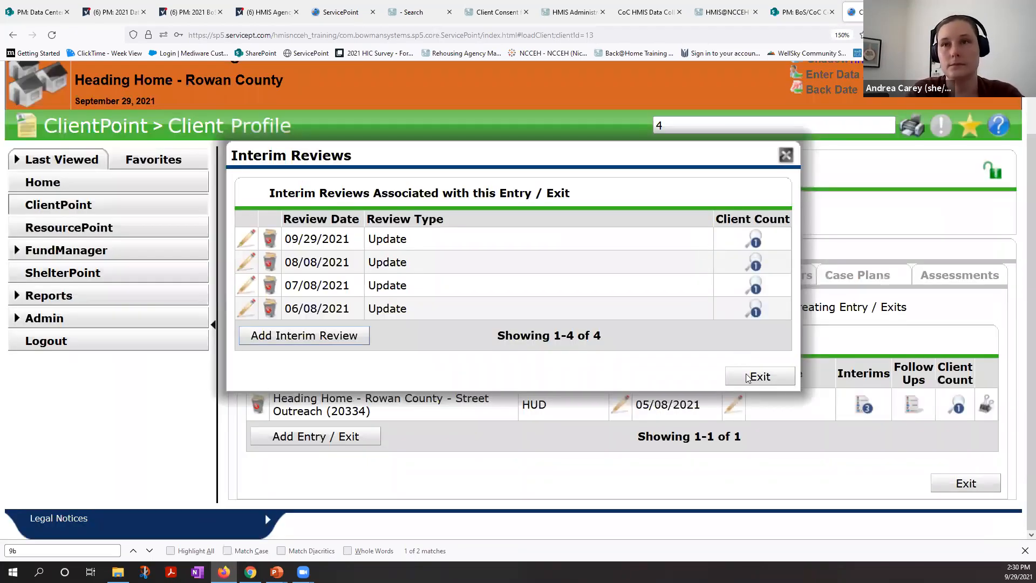
{"action": "left_click", "coordinate": [748, 377]}
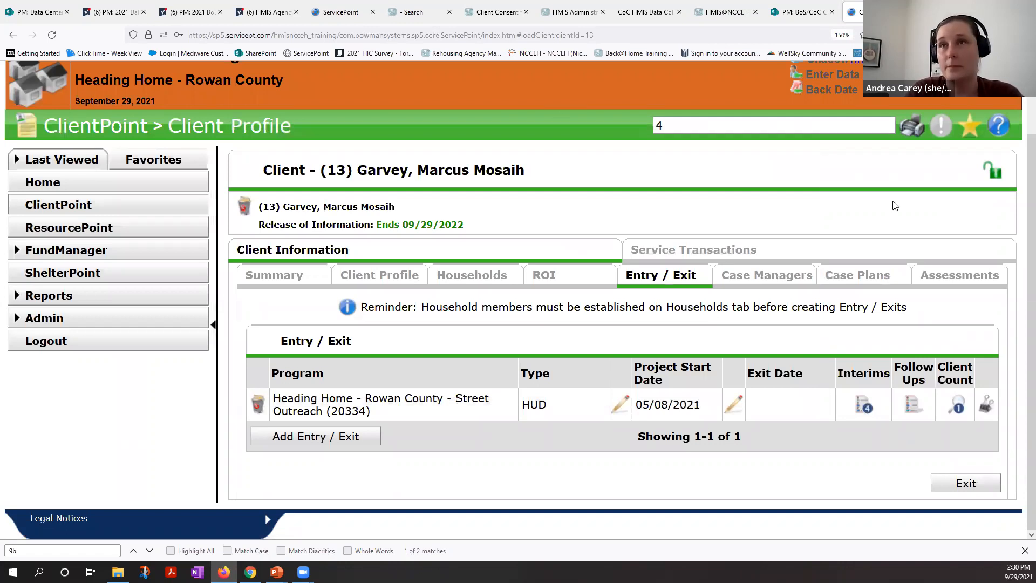
{"action": "scroll", "coordinate": [920, 147], "scroll_direction": "up", "scroll_amount": 2}
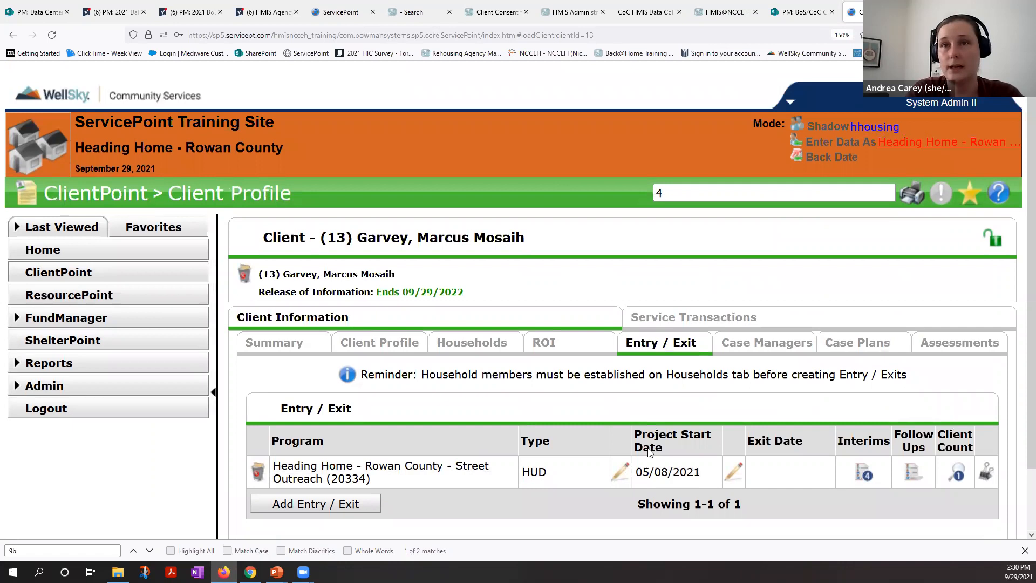
Step: Open the Street Outreach entry's project start data, keeping the start date of 05/08/2021, and continue to its entry assessment
{"action": "left_click", "coordinate": [620, 469]}
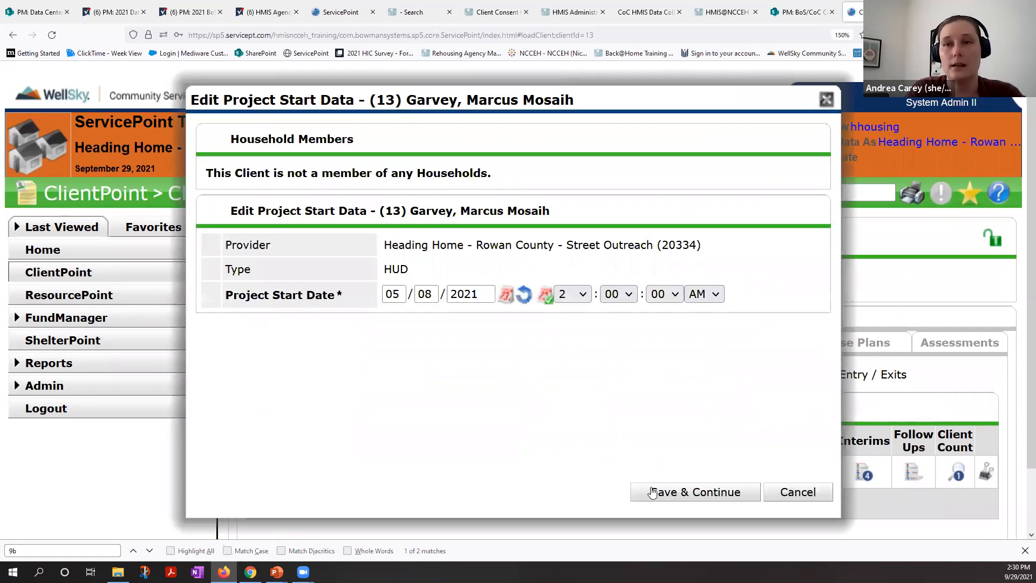
{"action": "left_click", "coordinate": [652, 488]}
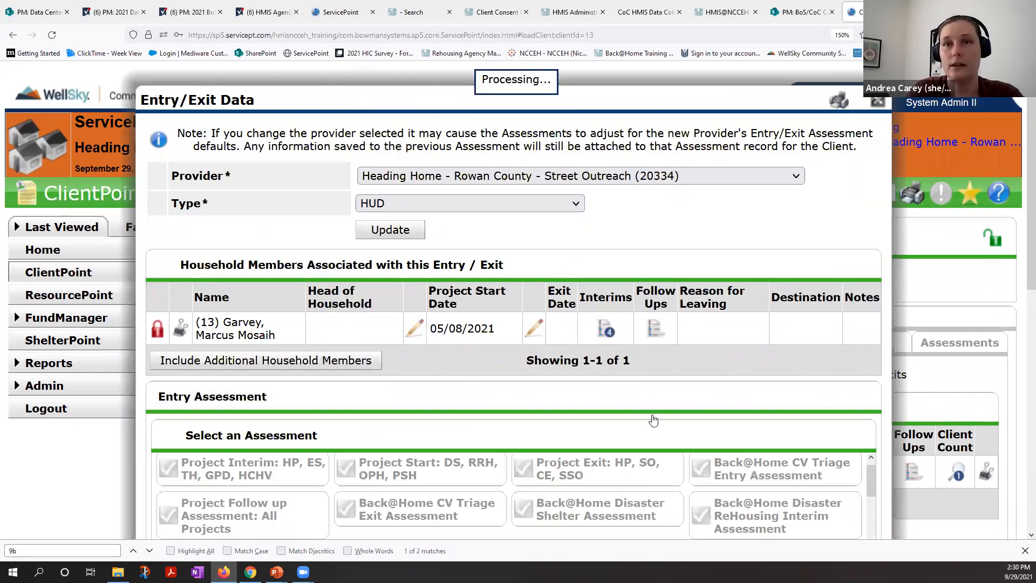
{"action": "scroll", "coordinate": [652, 444], "scroll_direction": "down", "scroll_amount": 3}
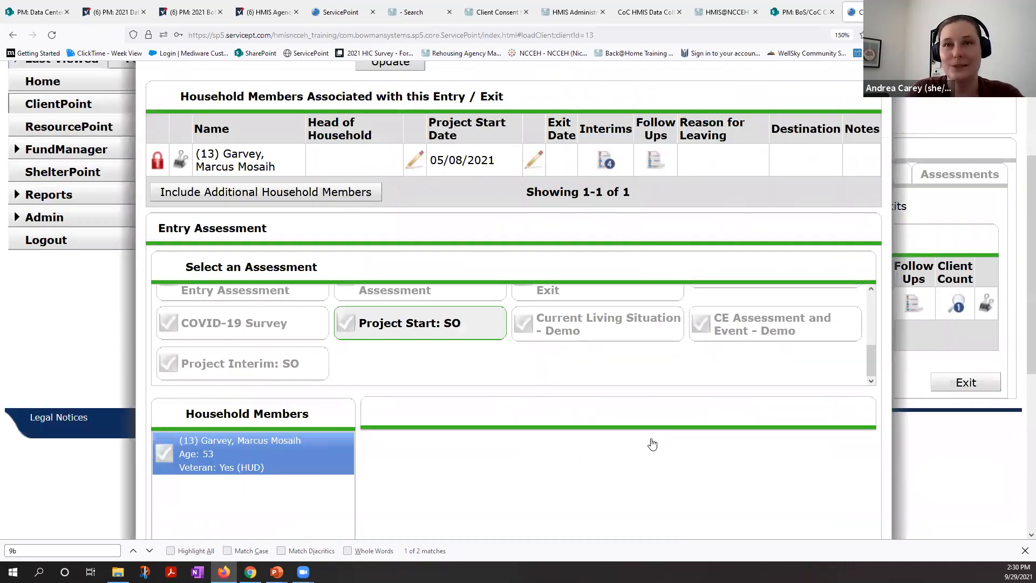
Step: Answer No (HUD) to whether the client has a disabling condition in the Project Start: SO assessment
{"action": "scroll", "coordinate": [652, 444], "scroll_direction": "down", "scroll_amount": 5}
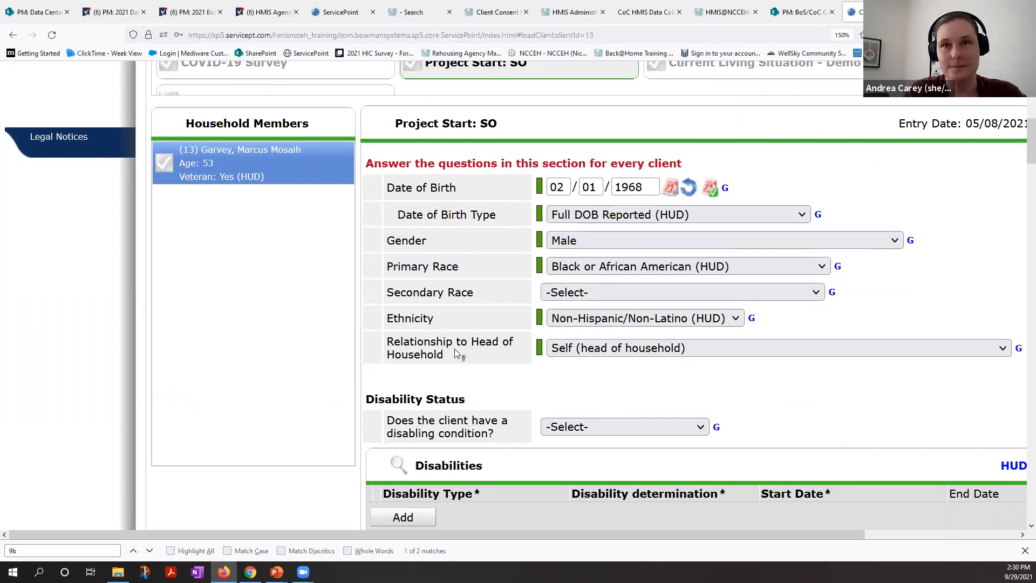
{"action": "scroll", "coordinate": [454, 348], "scroll_direction": "right", "scroll_amount": 2}
{"action": "scroll", "coordinate": [454, 348], "scroll_direction": "down", "scroll_amount": 4}
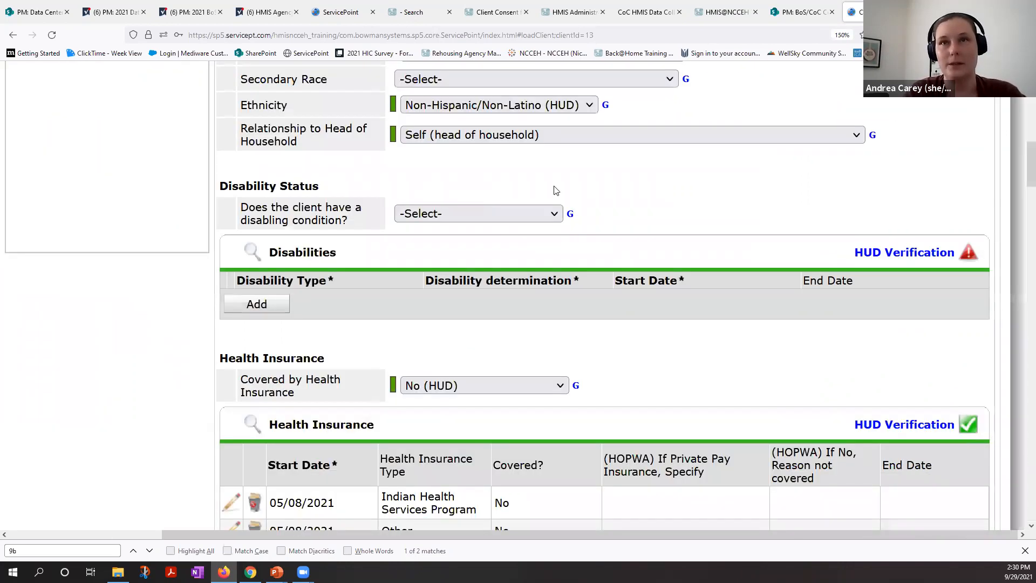
{"action": "left_click", "coordinate": [475, 219]}
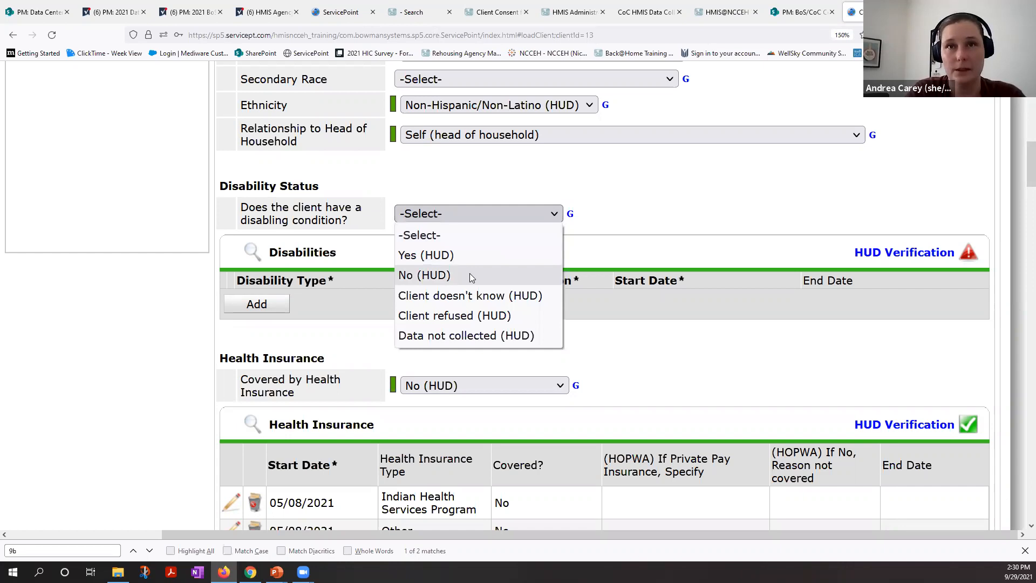
{"action": "left_click", "coordinate": [469, 275]}
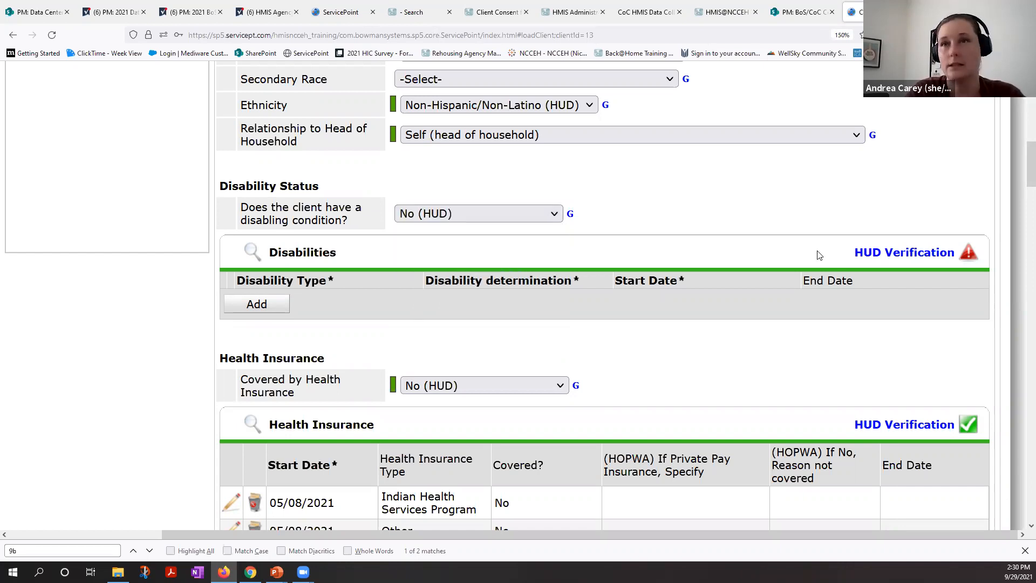
Step: Complete the Disabilities HUD Verification with No (HUD) for all incomplete disability types and save it
{"action": "left_click", "coordinate": [917, 258]}
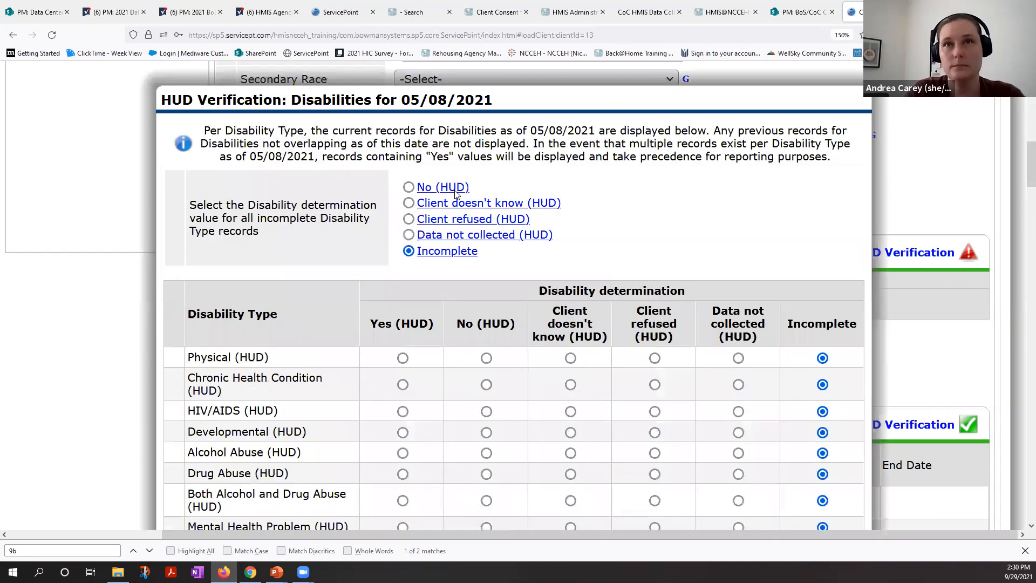
{"action": "scroll", "coordinate": [728, 275], "scroll_direction": "down", "scroll_amount": 3}
{"action": "left_click", "coordinate": [733, 368]}
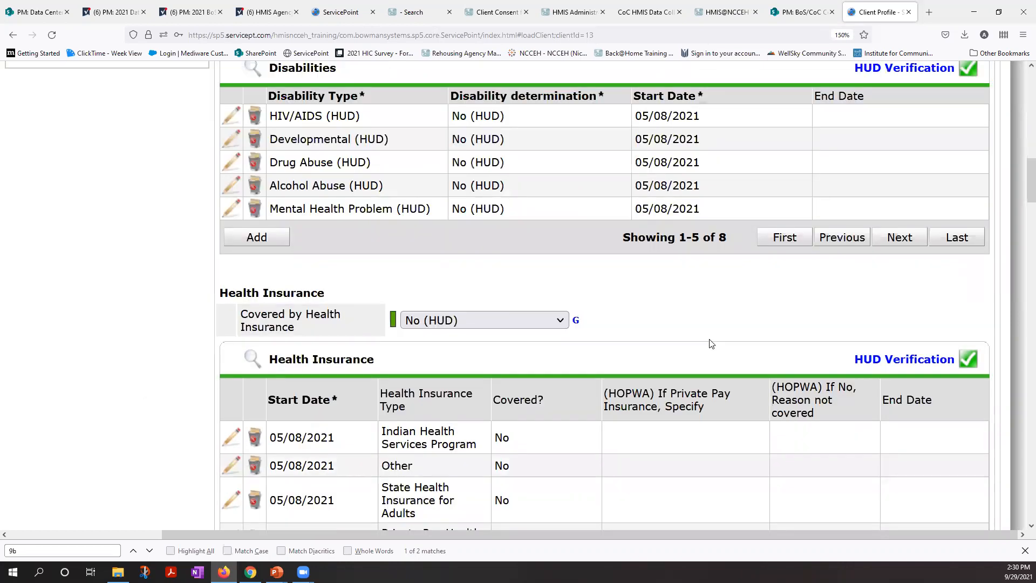
{"action": "scroll", "coordinate": [711, 344], "scroll_direction": "up", "scroll_amount": 1}
{"action": "scroll", "coordinate": [710, 339], "scroll_direction": "up", "scroll_amount": 1}
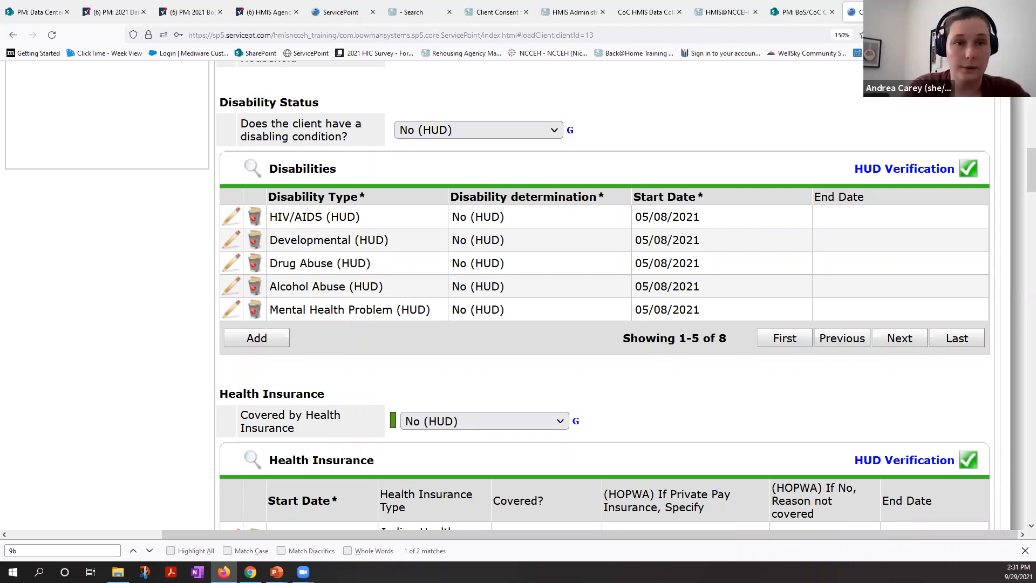
Step: Review the rest of the Project Start: SO assessment, from disabilities and health insurance through Date of Engagement and the natural disaster section
{"action": "key", "text": "alt+Tab"}
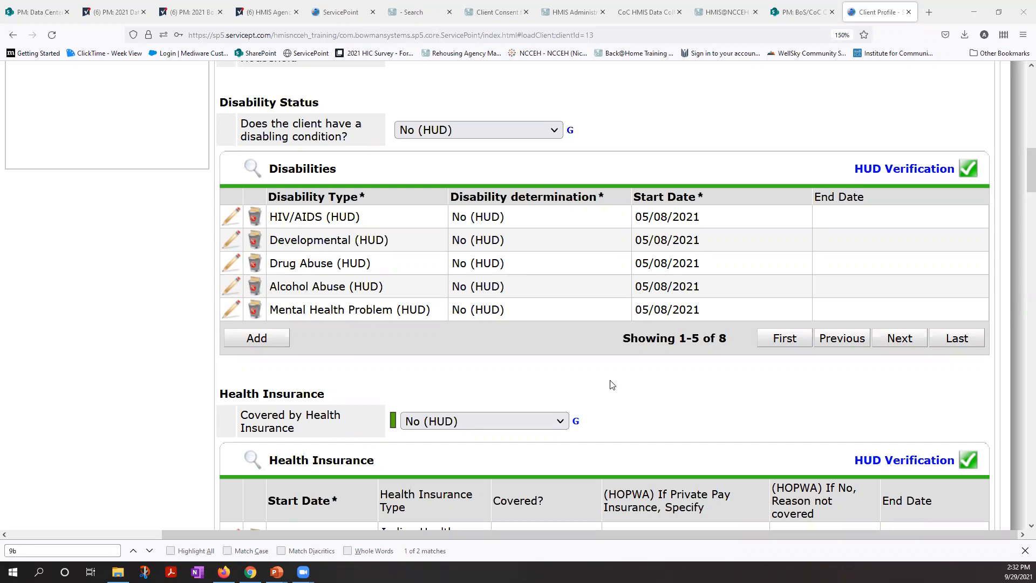
{"action": "scroll", "coordinate": [611, 384], "scroll_direction": "down", "scroll_amount": 1}
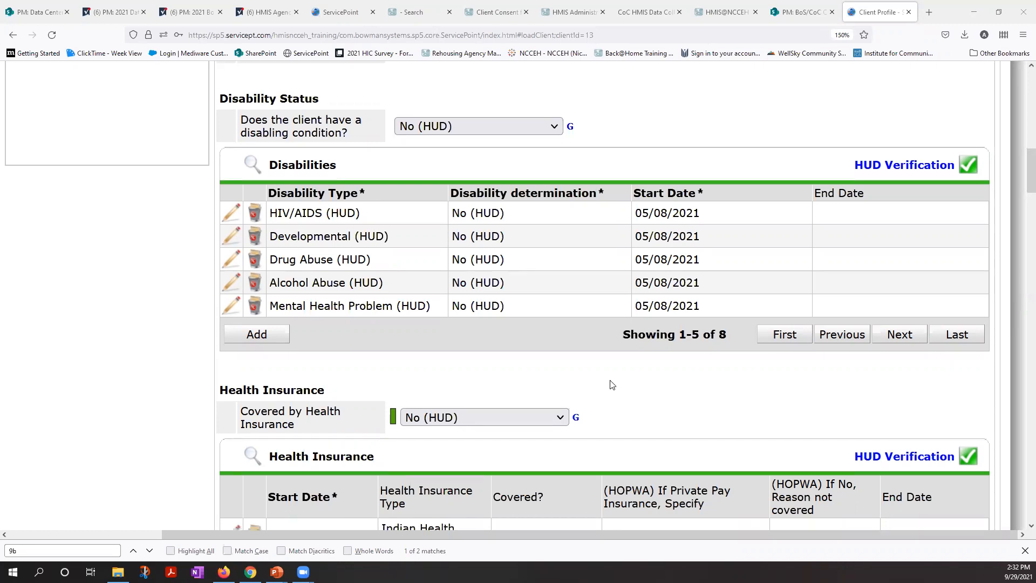
{"action": "scroll", "coordinate": [612, 384], "scroll_direction": "up", "scroll_amount": 1}
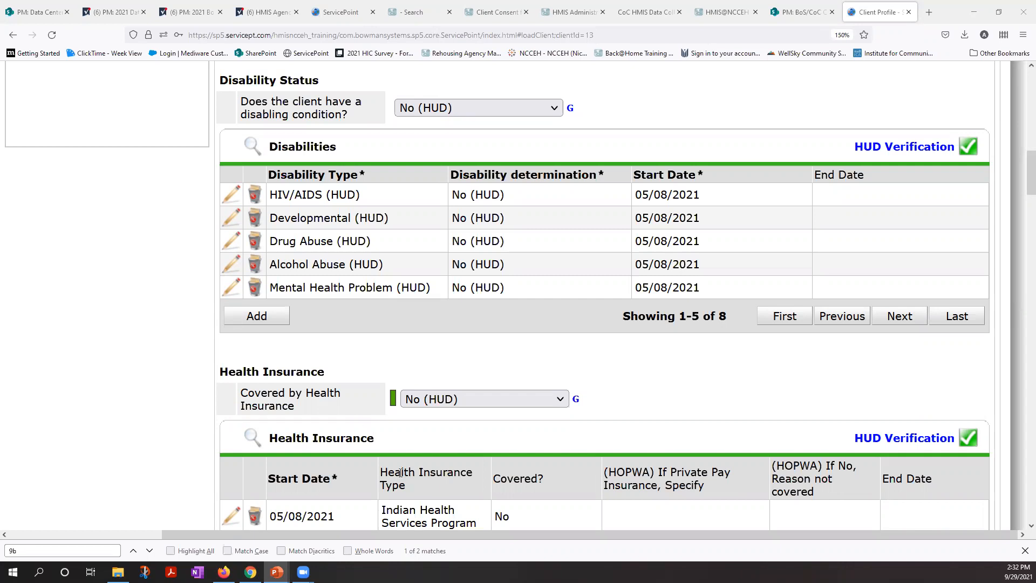
{"action": "scroll", "coordinate": [404, 475], "scroll_direction": "down", "scroll_amount": 5}
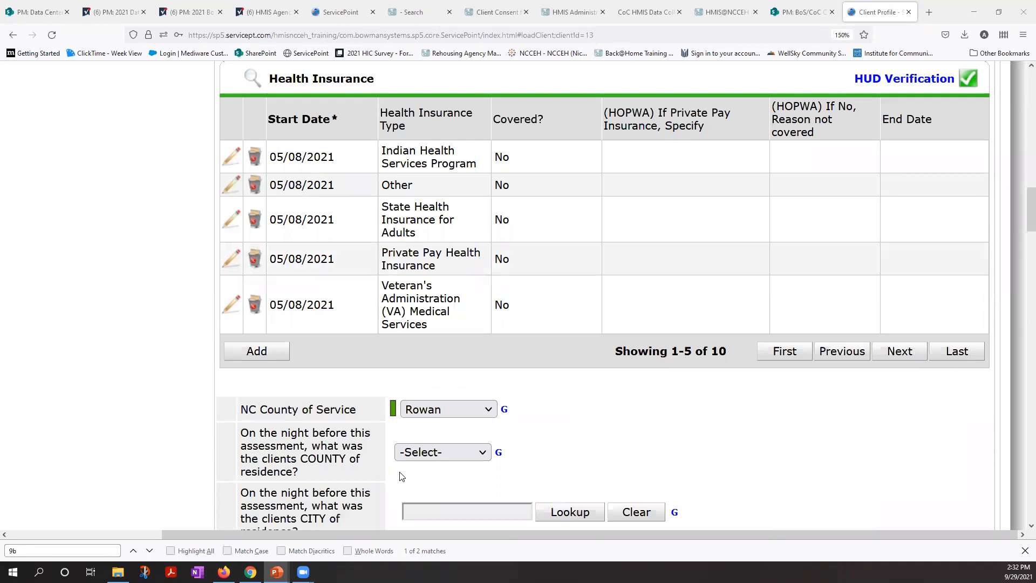
{"action": "scroll", "coordinate": [402, 476], "scroll_direction": "down", "scroll_amount": 1}
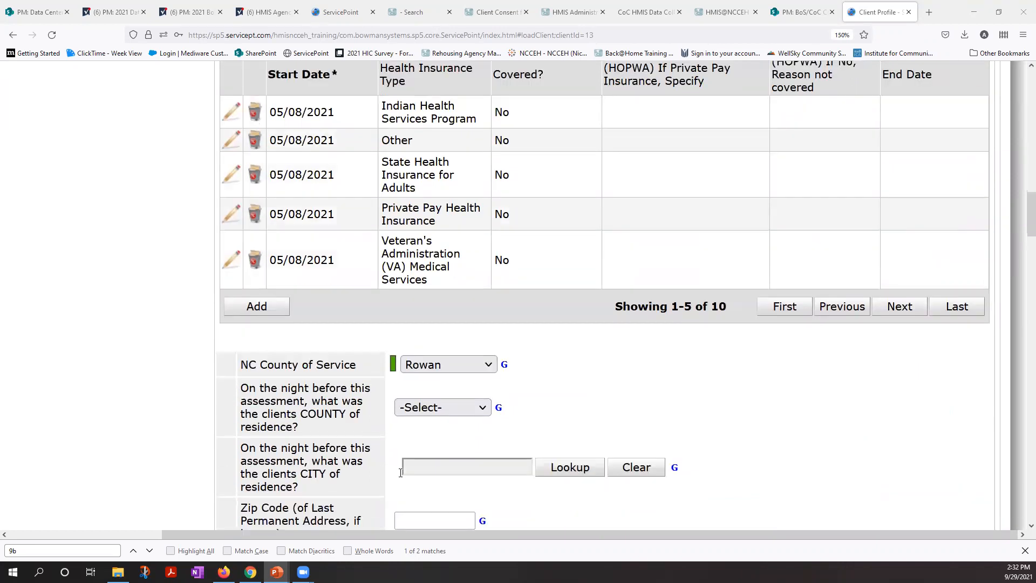
{"action": "scroll", "coordinate": [402, 475], "scroll_direction": "down", "scroll_amount": 15}
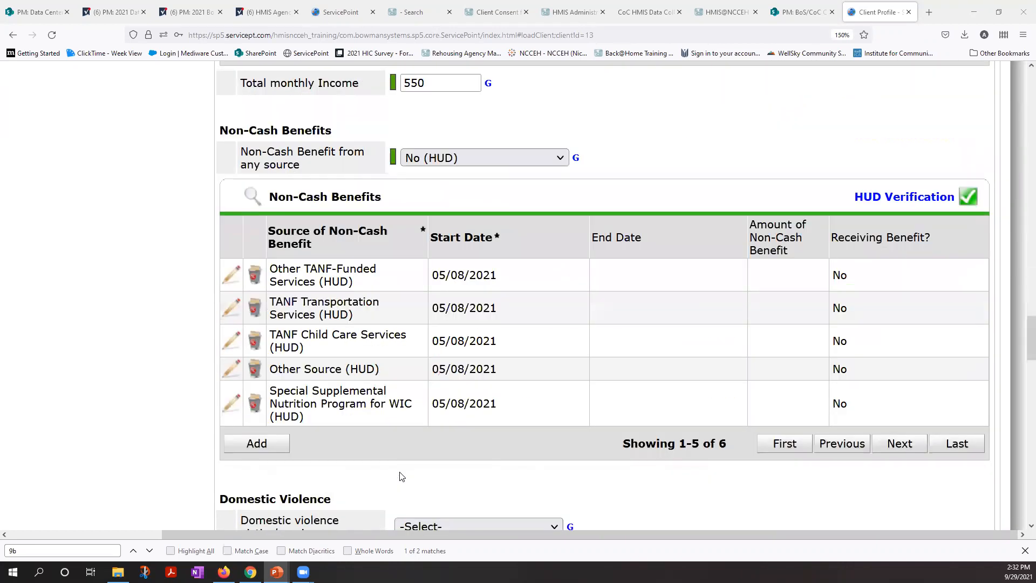
{"action": "scroll", "coordinate": [400, 476], "scroll_direction": "down", "scroll_amount": 10}
{"action": "scroll", "coordinate": [399, 473], "scroll_direction": "up", "scroll_amount": 1}
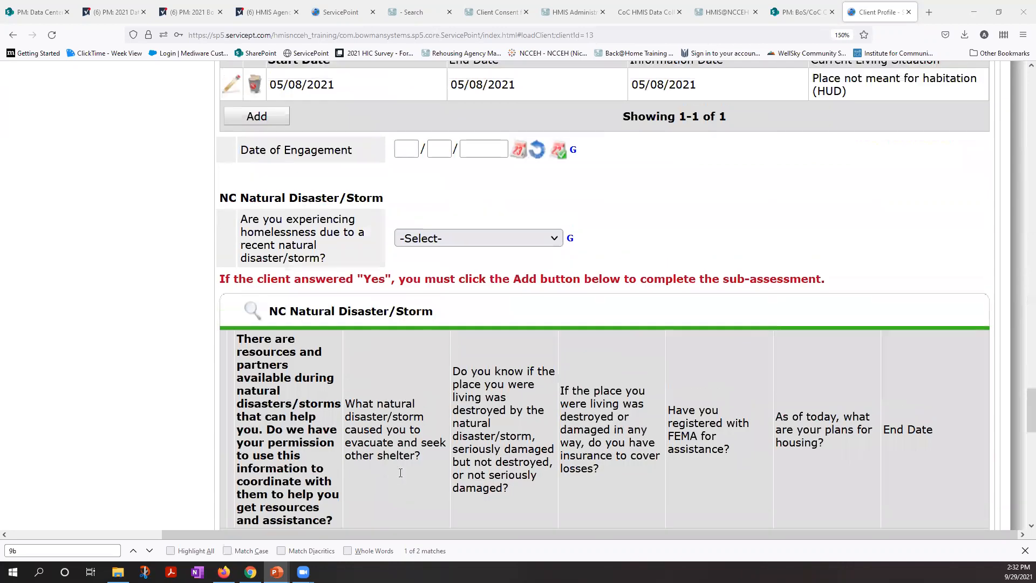
Step: Answer No (HUD) to whether the client is experiencing homelessness due to a recent natural disaster or storm
{"action": "scroll", "coordinate": [400, 473], "scroll_direction": "up", "scroll_amount": 3}
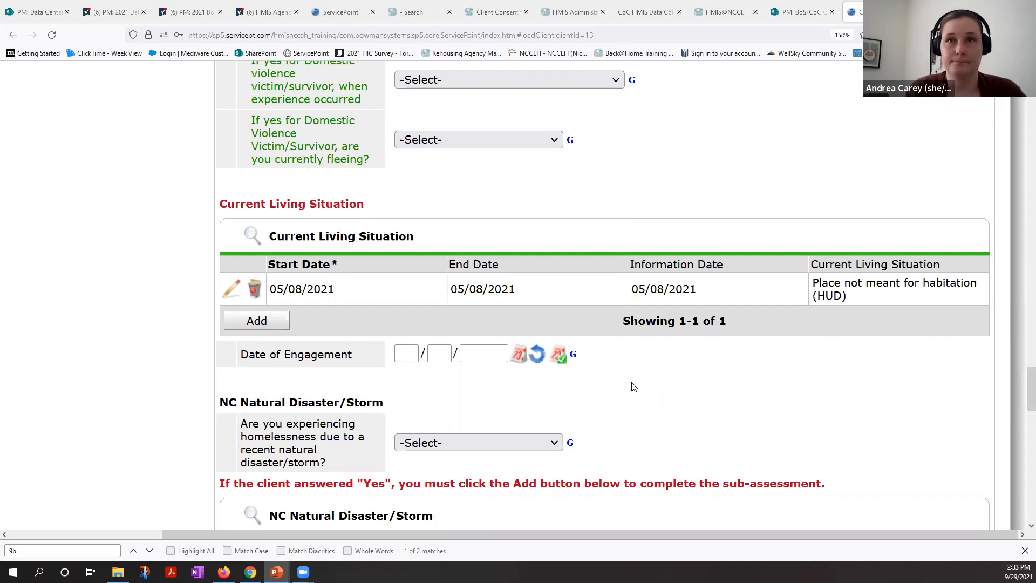
{"action": "left_click", "coordinate": [529, 446]}
{"action": "left_click", "coordinate": [506, 364]}
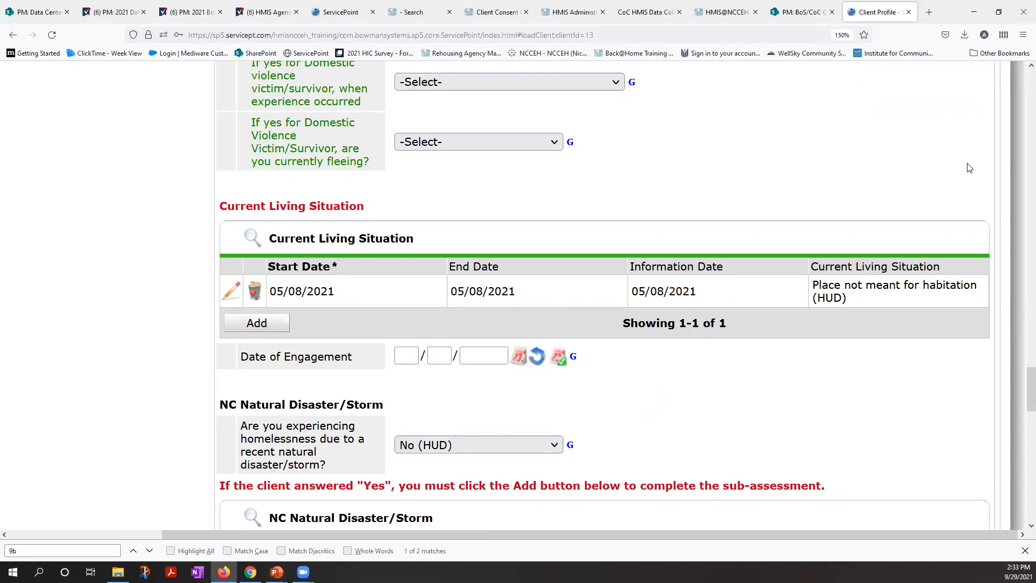
Step: Check the Project Start: SO assessment for unanswered questions, from domestic violence back to disability status and the county, city and zip code of residence
{"action": "scroll", "coordinate": [970, 168], "scroll_direction": "up", "scroll_amount": 2}
{"action": "scroll", "coordinate": [969, 168], "scroll_direction": "up", "scroll_amount": 8}
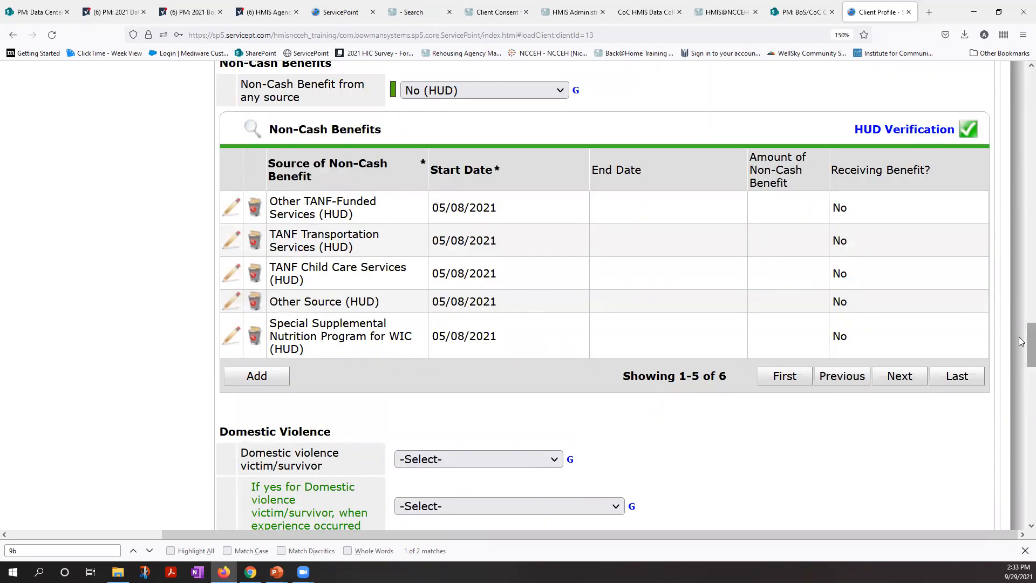
{"action": "scroll", "coordinate": [1021, 184], "scroll_direction": "up", "scroll_amount": 10}
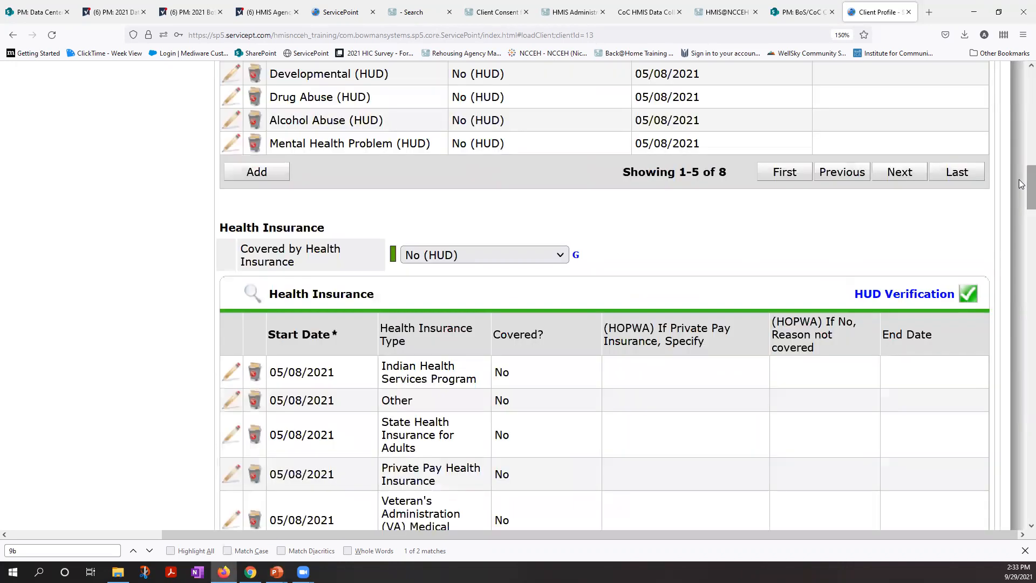
{"action": "scroll", "coordinate": [1020, 150], "scroll_direction": "up", "scroll_amount": 5}
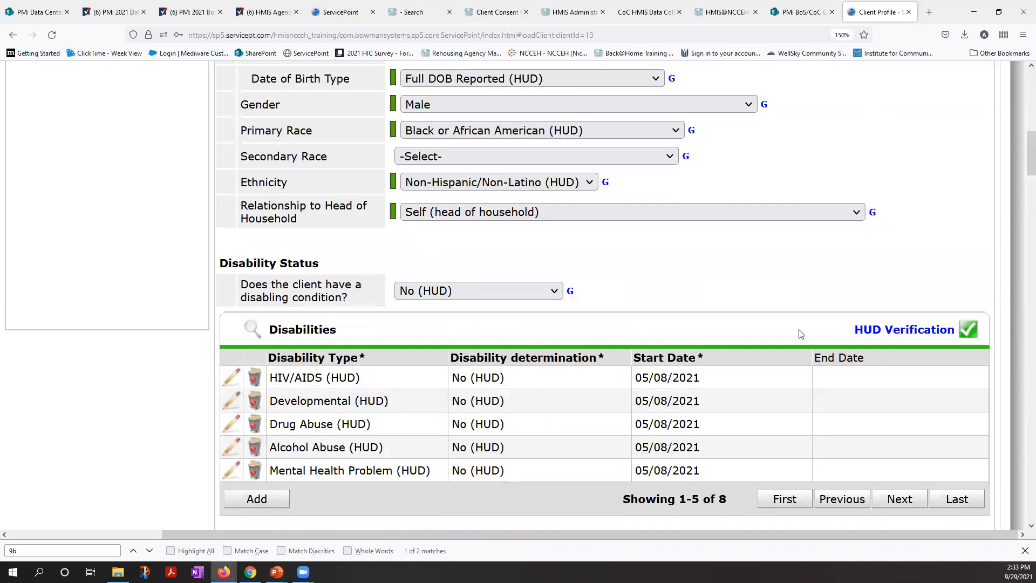
{"action": "scroll", "coordinate": [799, 333], "scroll_direction": "down", "scroll_amount": 6}
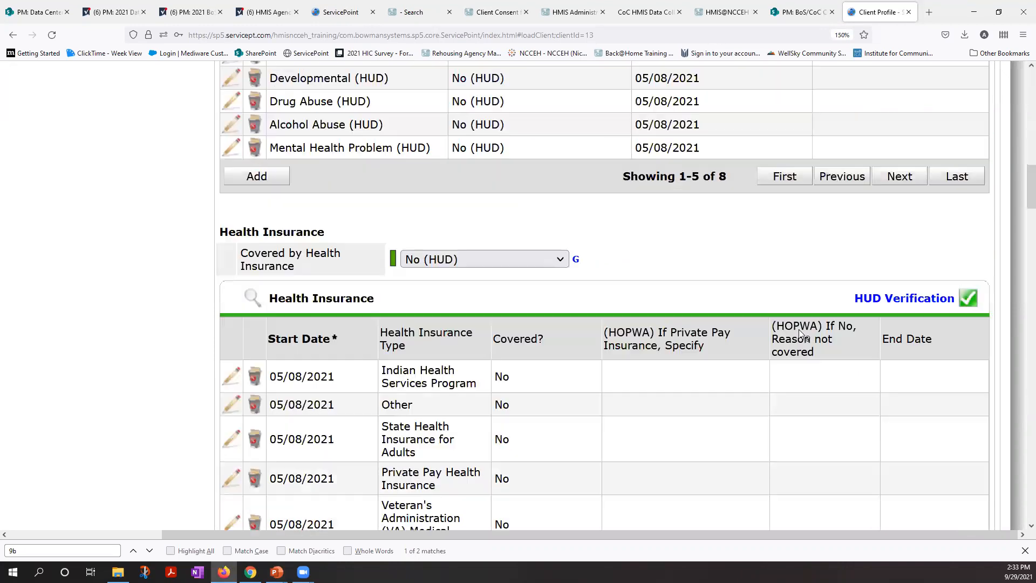
{"action": "scroll", "coordinate": [798, 333], "scroll_direction": "down", "scroll_amount": 6}
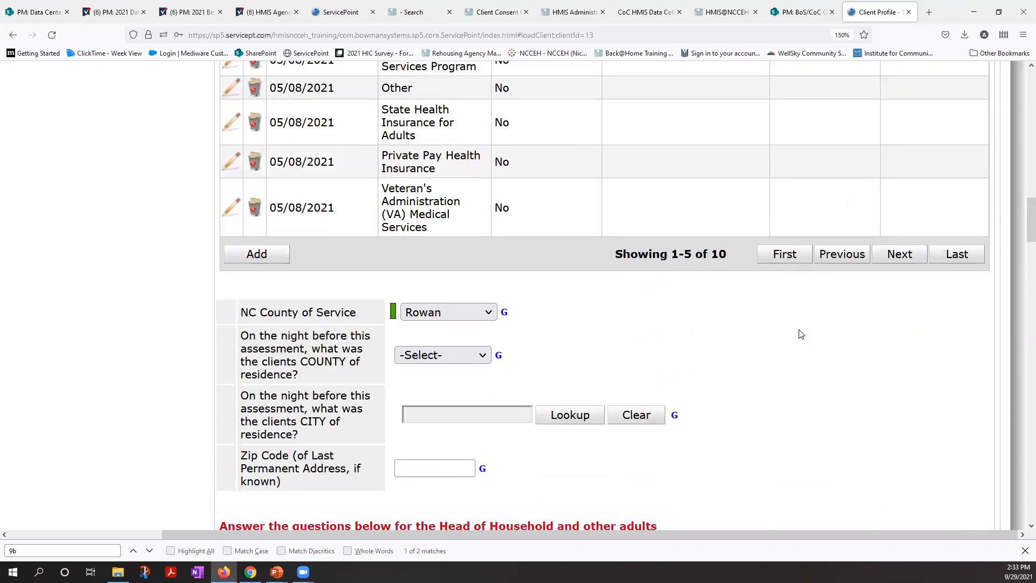
Step: Review the Project Start: SO assessment from county of service and homeless history through monthly income and non-cash benefits for unanswered questions
{"action": "scroll", "coordinate": [801, 334], "scroll_direction": "down", "scroll_amount": 6}
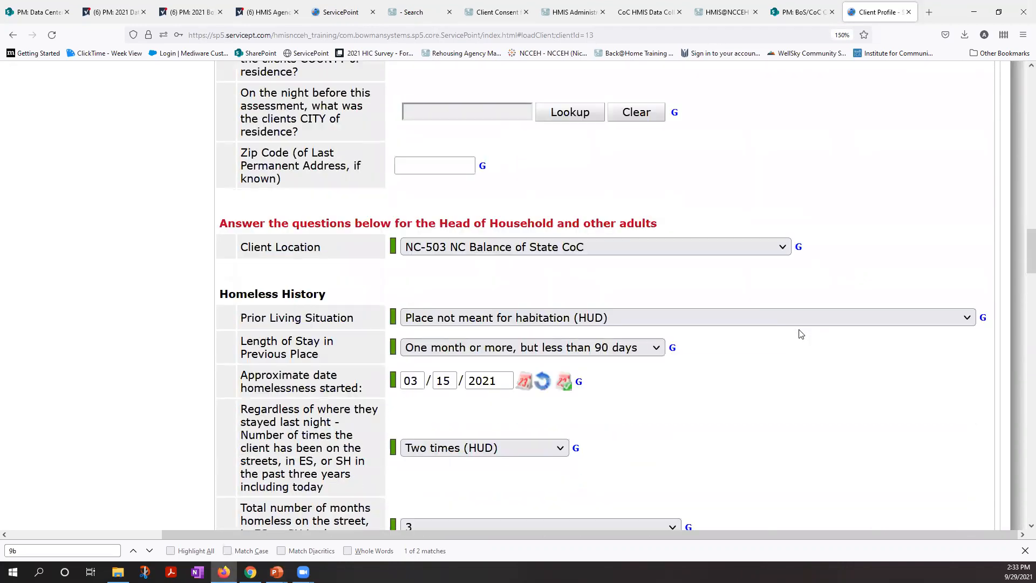
{"action": "scroll", "coordinate": [800, 333], "scroll_direction": "down", "scroll_amount": 1}
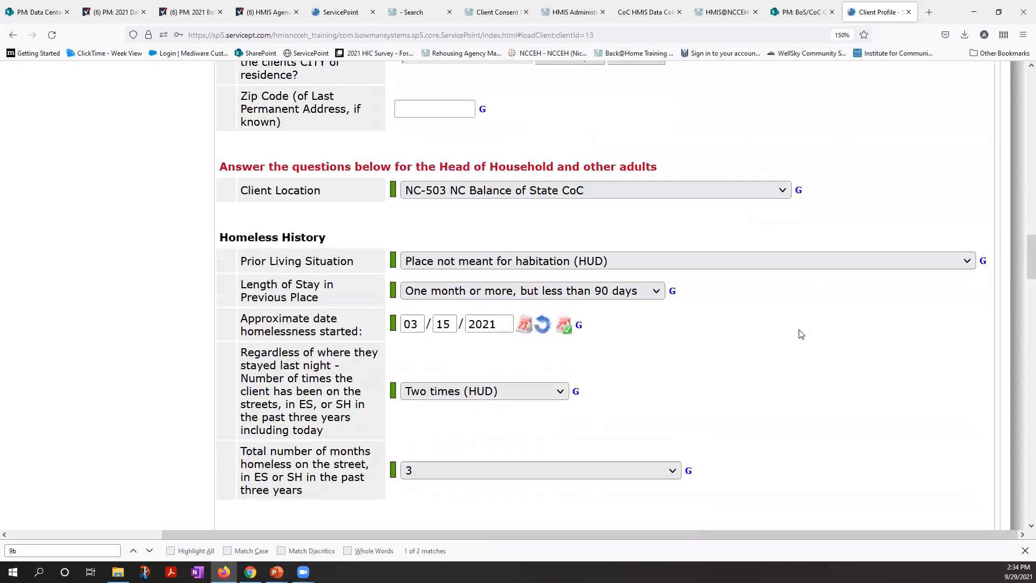
{"action": "scroll", "coordinate": [801, 334], "scroll_direction": "down", "scroll_amount": 2}
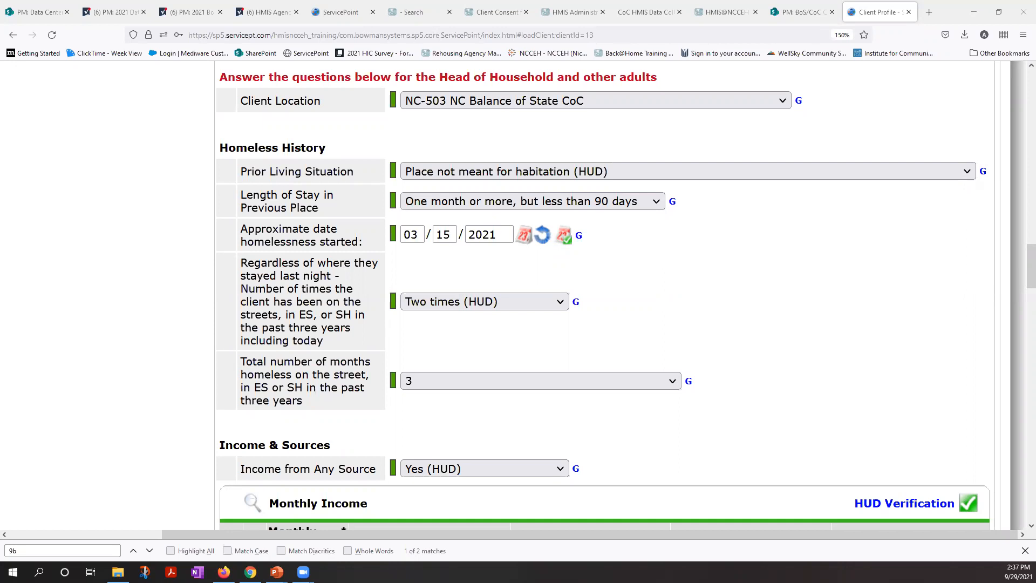
{"action": "left_click", "coordinate": [719, 329]}
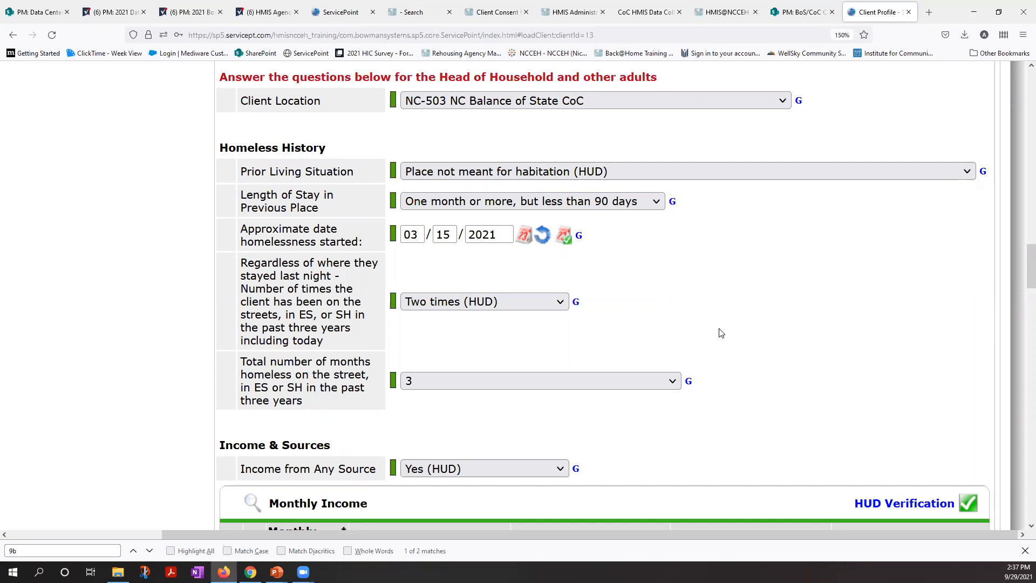
{"action": "scroll", "coordinate": [721, 333], "scroll_direction": "down", "scroll_amount": 1}
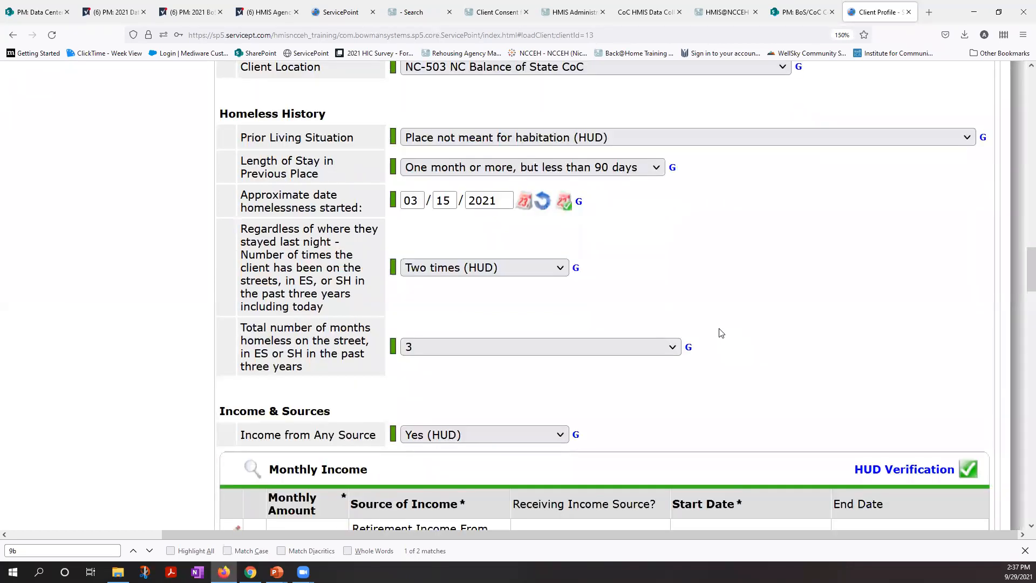
{"action": "scroll", "coordinate": [719, 329], "scroll_direction": "up", "scroll_amount": 1}
{"action": "scroll", "coordinate": [719, 329], "scroll_direction": "down", "scroll_amount": 4}
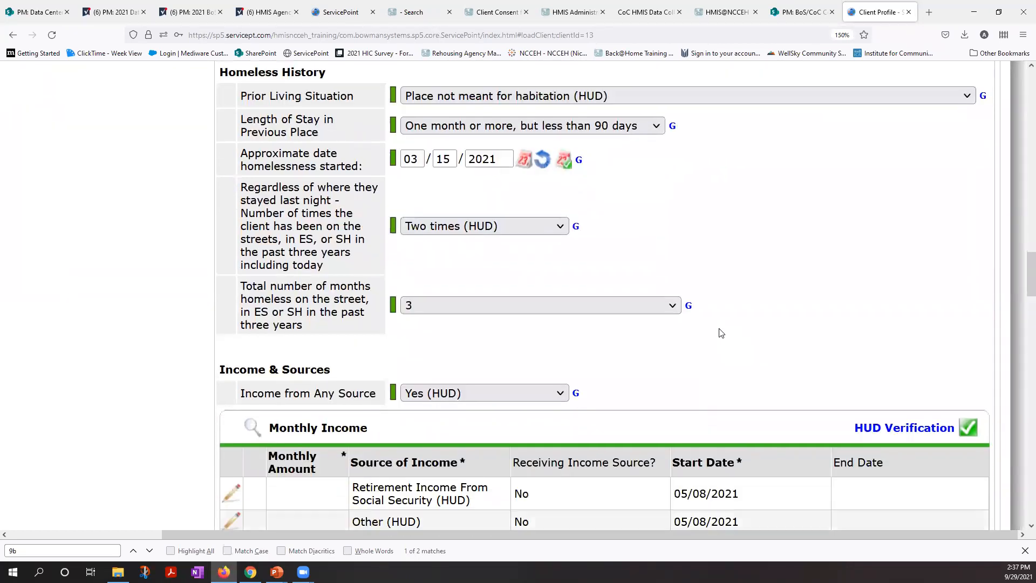
{"action": "scroll", "coordinate": [718, 328], "scroll_direction": "down", "scroll_amount": 5}
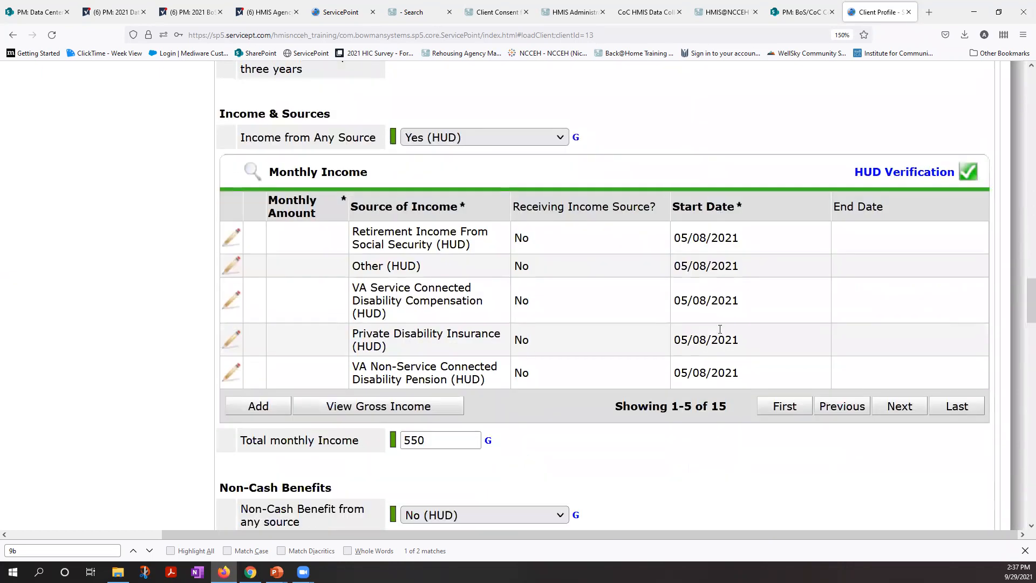
{"action": "scroll", "coordinate": [721, 333], "scroll_direction": "down", "scroll_amount": 8}
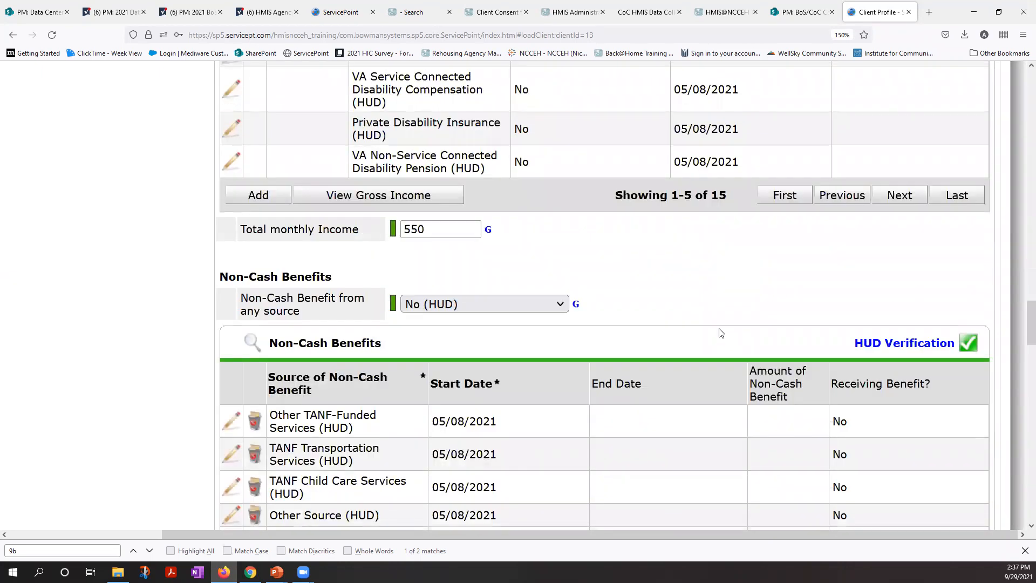
{"action": "scroll", "coordinate": [721, 333], "scroll_direction": "down", "scroll_amount": 6}
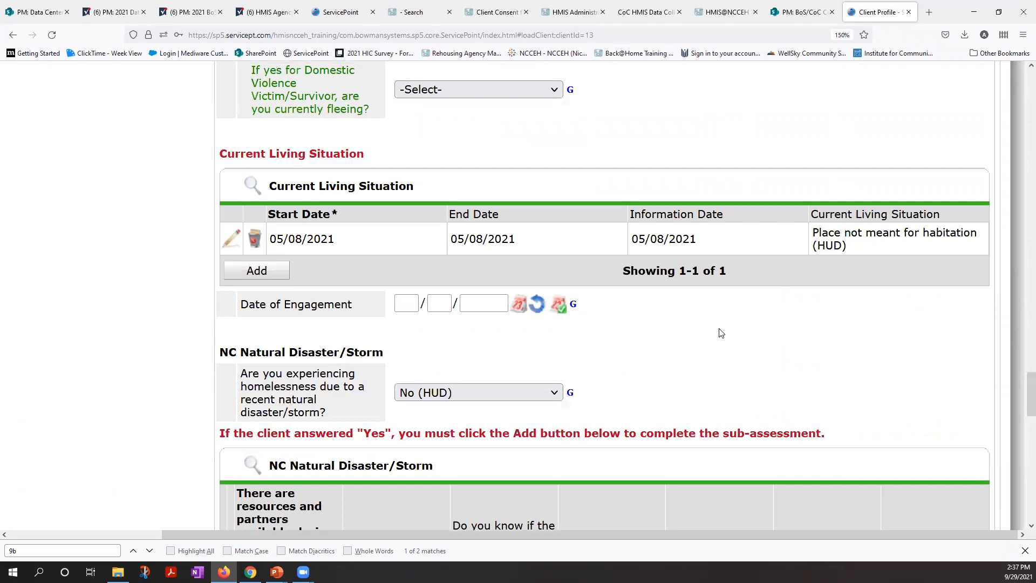
Step: Answer No (HUD) to the domestic violence victim/survivor question
{"action": "scroll", "coordinate": [602, 167], "scroll_direction": "up", "scroll_amount": 2}
{"action": "left_click", "coordinate": [484, 71]}
{"action": "left_click", "coordinate": [483, 132]}
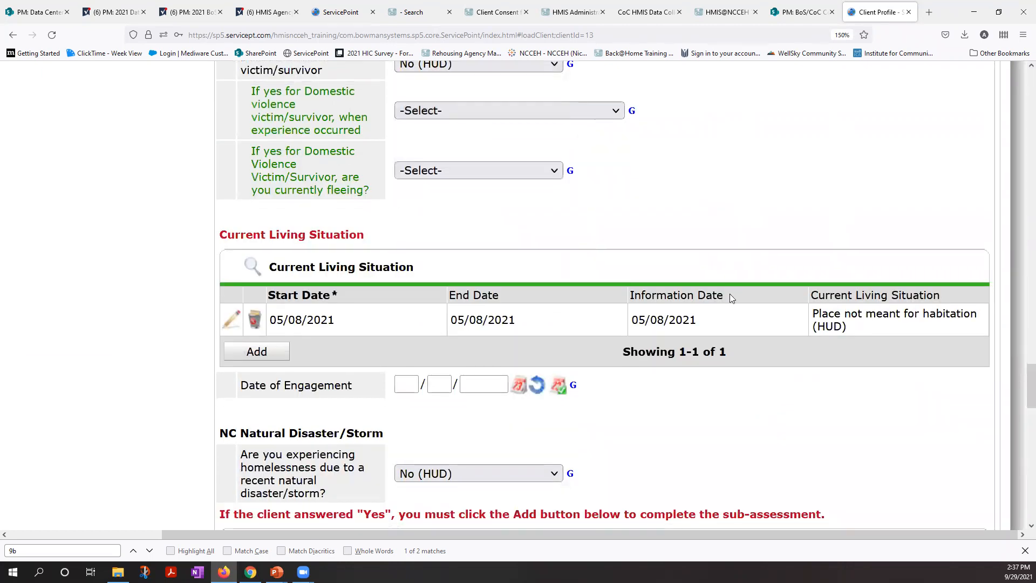
Step: Save the completed project start assessment and exit to the client's Entry / Exit list
{"action": "scroll", "coordinate": [729, 298], "scroll_direction": "down", "scroll_amount": 7}
{"action": "scroll", "coordinate": [729, 296], "scroll_direction": "down", "scroll_amount": 13}
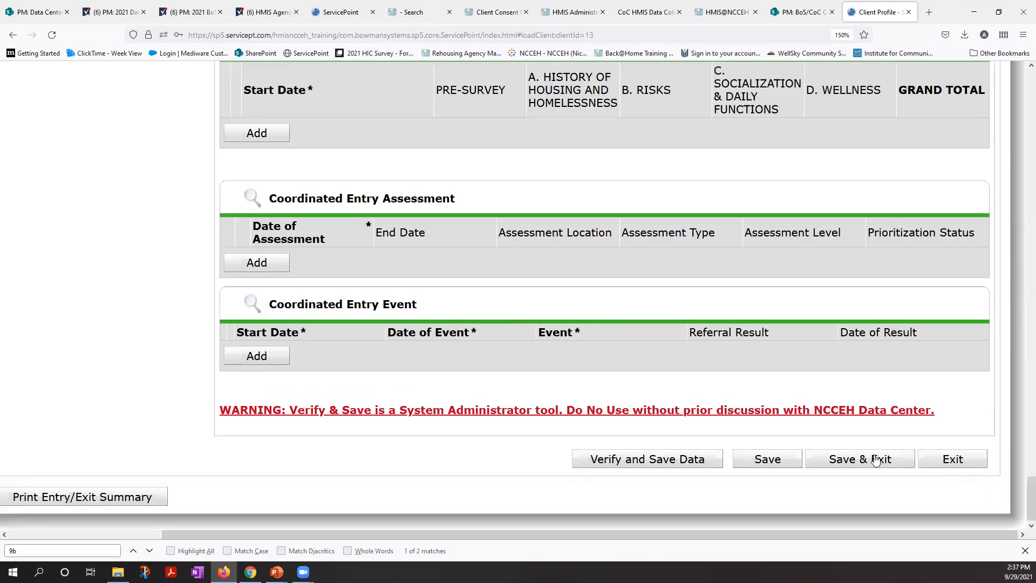
{"action": "left_click", "coordinate": [875, 460]}
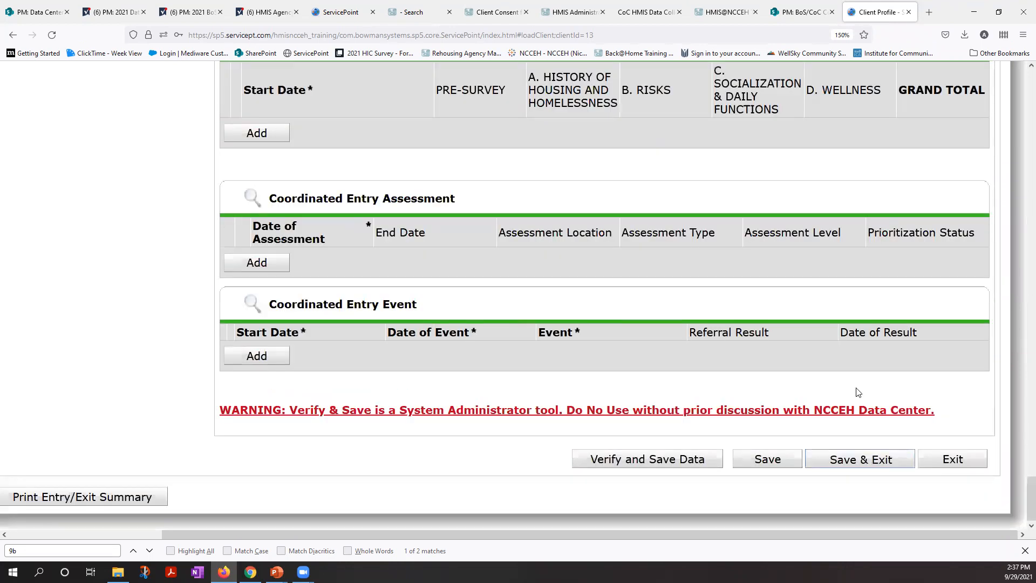
{"action": "left_click", "coordinate": [686, 233]}
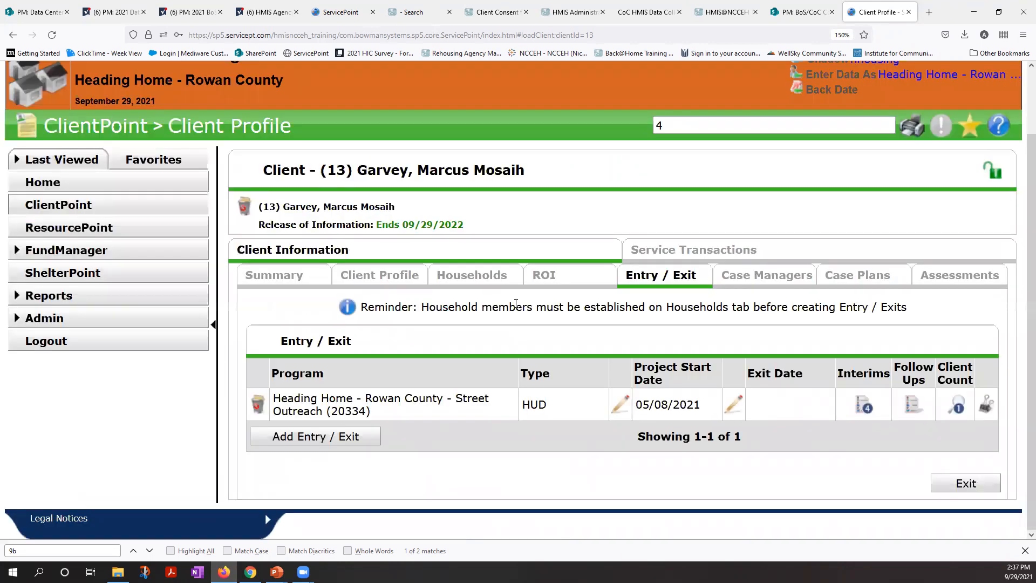
Step: Open the ESG CAPER 2019 report and load the results of its most recent run, report ID 78, from the run history
{"action": "left_click", "coordinate": [108, 300]}
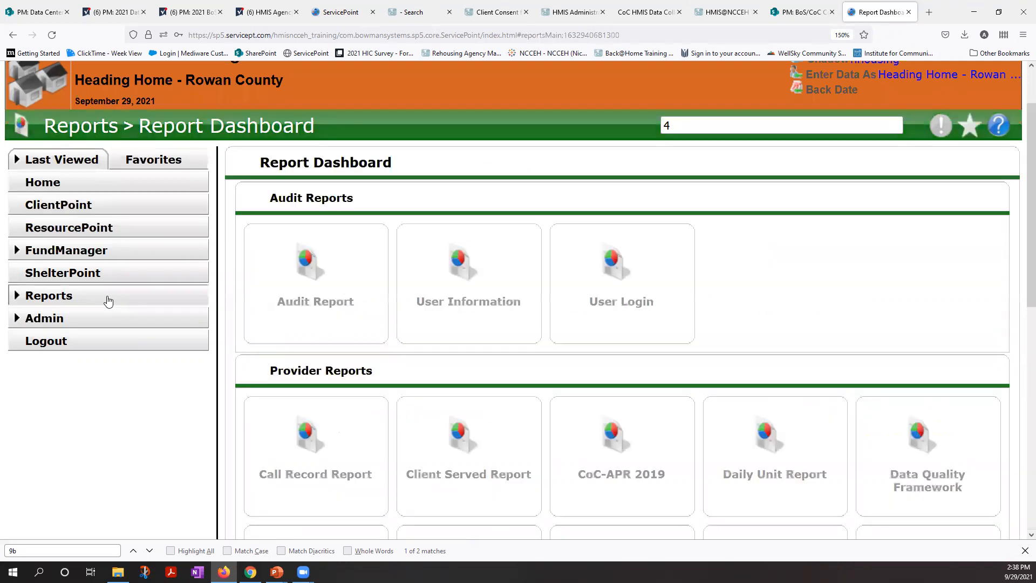
{"action": "scroll", "coordinate": [351, 464], "scroll_direction": "down", "scroll_amount": 1}
{"action": "left_click", "coordinate": [344, 488]}
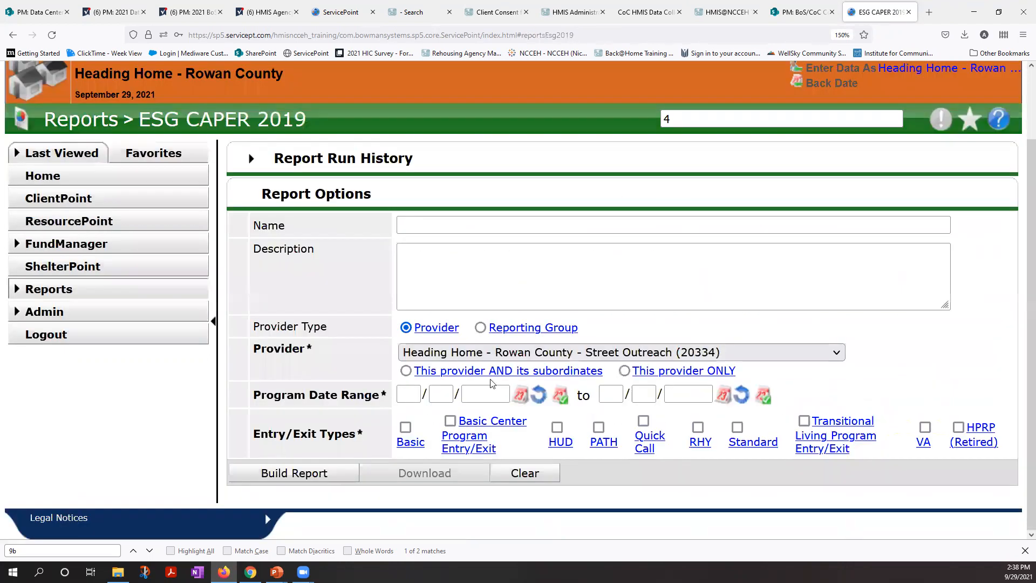
{"action": "left_click", "coordinate": [255, 162]}
{"action": "left_click", "coordinate": [243, 207]}
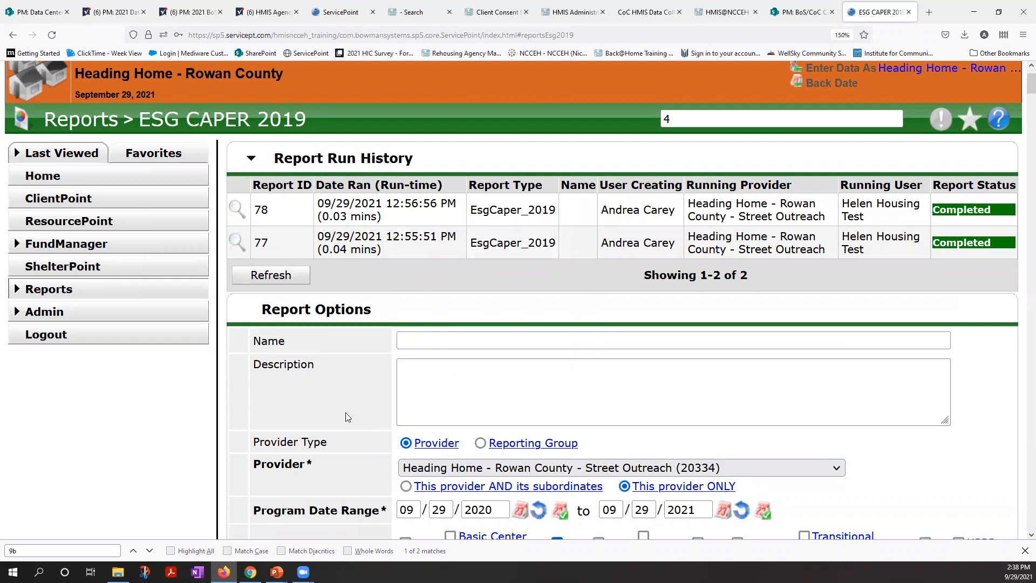
Step: Examine the ESG CAPER results from validation and data quality through 9a Number of Persons Contacted and 9b Number of Persons Engaged
{"action": "scroll", "coordinate": [346, 412], "scroll_direction": "down", "scroll_amount": 3}
{"action": "scroll", "coordinate": [345, 416], "scroll_direction": "down", "scroll_amount": 3}
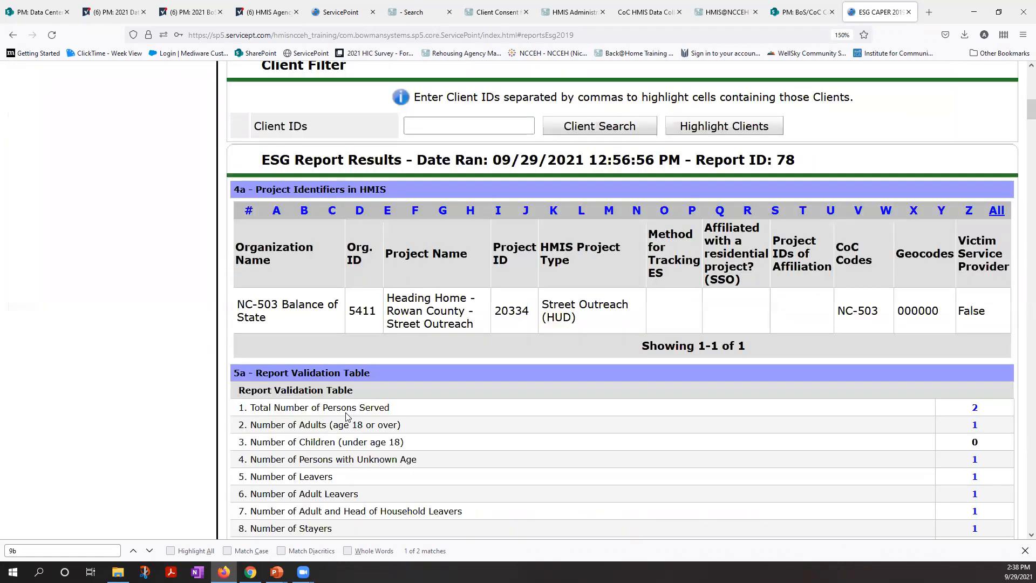
{"action": "scroll", "coordinate": [345, 417], "scroll_direction": "down", "scroll_amount": 6}
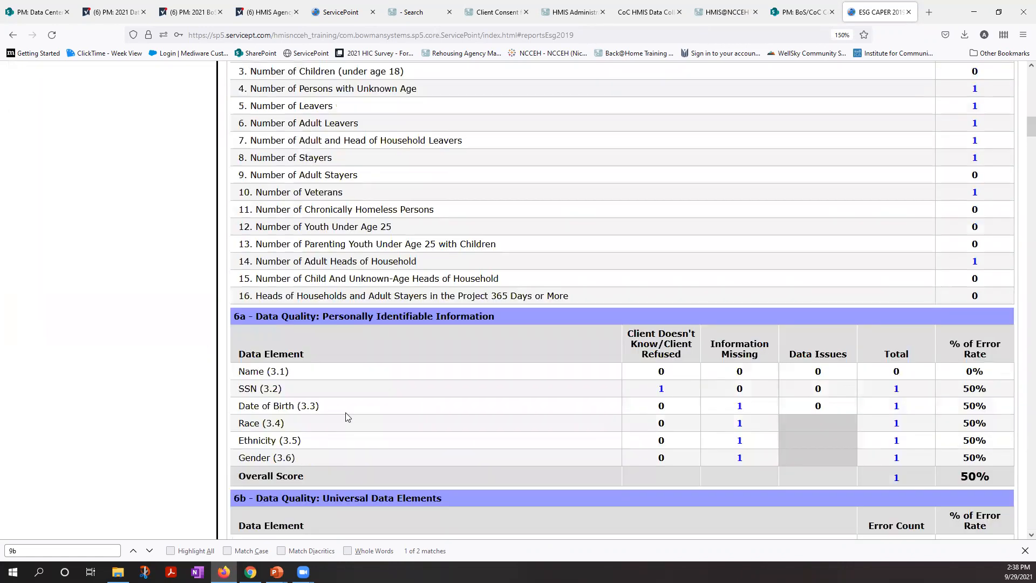
{"action": "scroll", "coordinate": [345, 417], "scroll_direction": "down", "scroll_amount": 9}
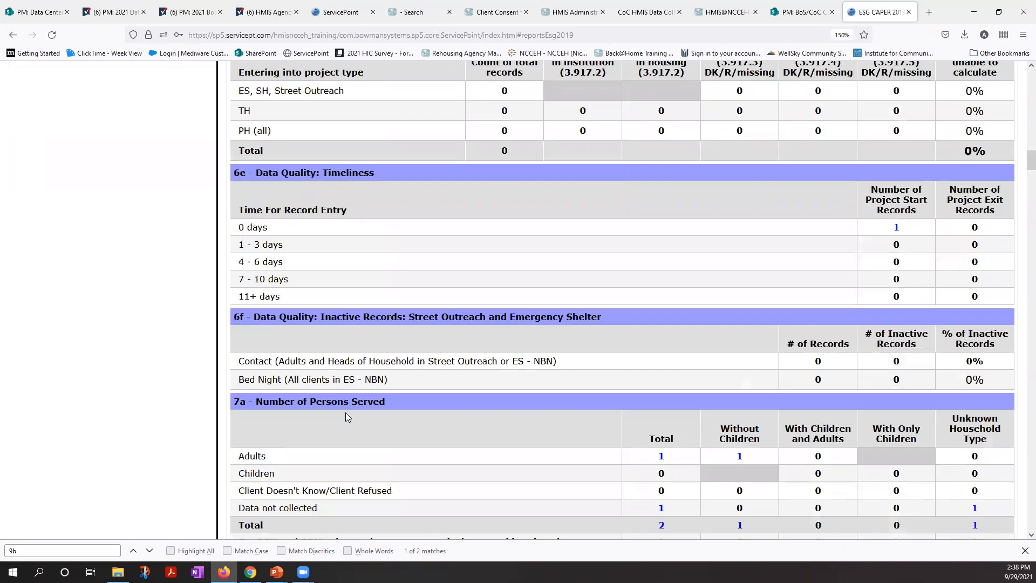
{"action": "scroll", "coordinate": [345, 416], "scroll_direction": "down", "scroll_amount": 2}
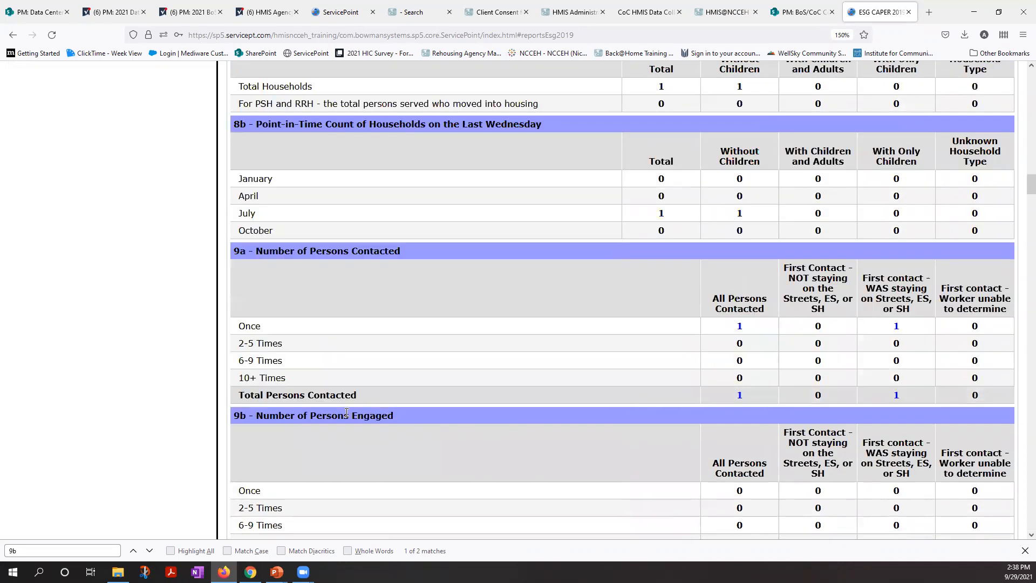
{"action": "scroll", "coordinate": [346, 414], "scroll_direction": "down", "scroll_amount": 1}
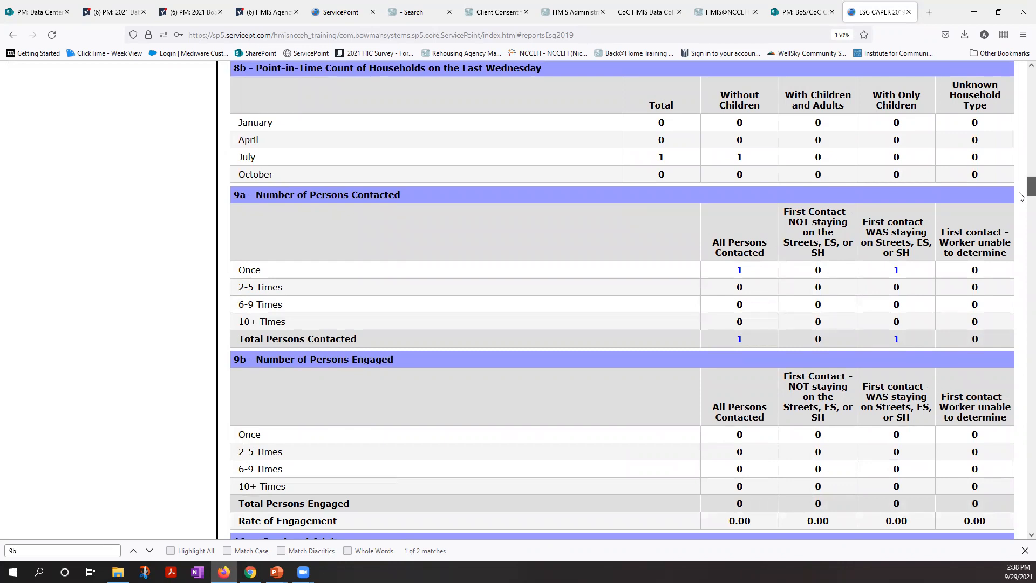
{"action": "scroll", "coordinate": [1021, 189], "scroll_direction": "down", "scroll_amount": 1}
{"action": "left_click_drag", "start_coordinate": [785, 133], "coordinate": [849, 134]}
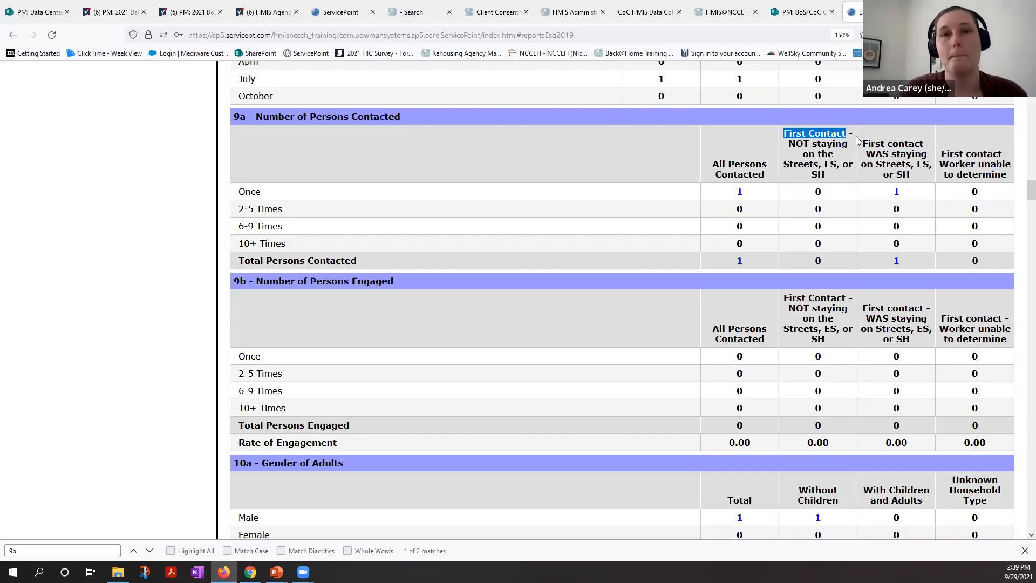
{"action": "left_click", "coordinate": [857, 140]}
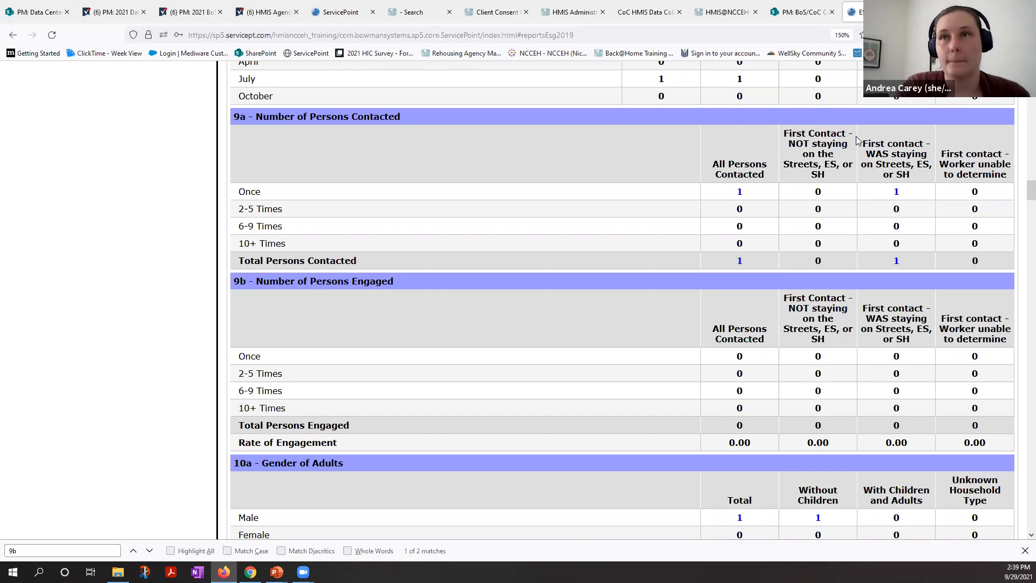